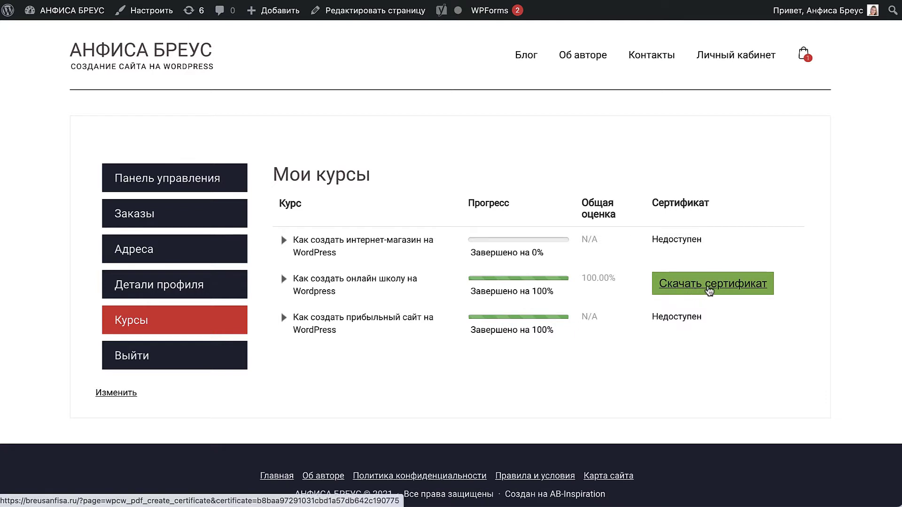
Step: Download the certificate for the completed course "Как создать онлайн школу на Wordpress" from the student's course list
{"action": "left_click", "coordinate": [709, 290]}
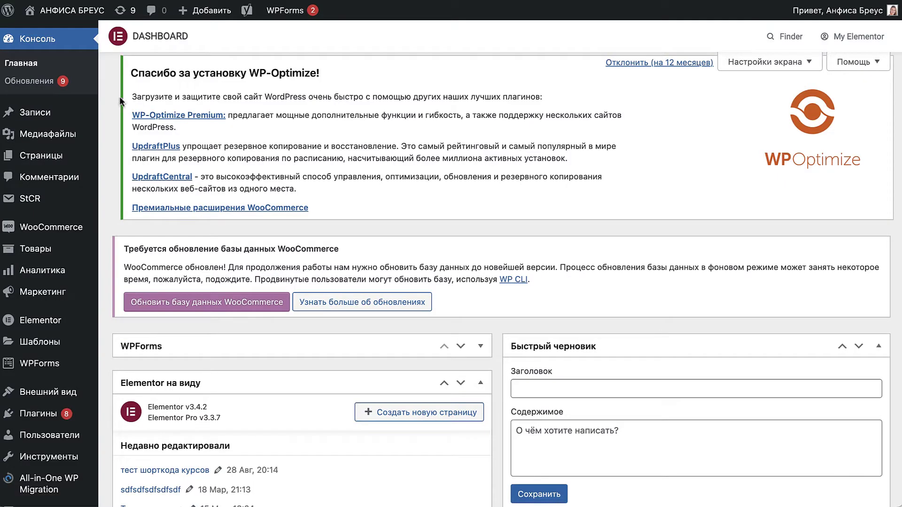
Step: Deactivate the Classic Editor plugin among the site's installed plugins
{"action": "left_click", "coordinate": [35, 414]}
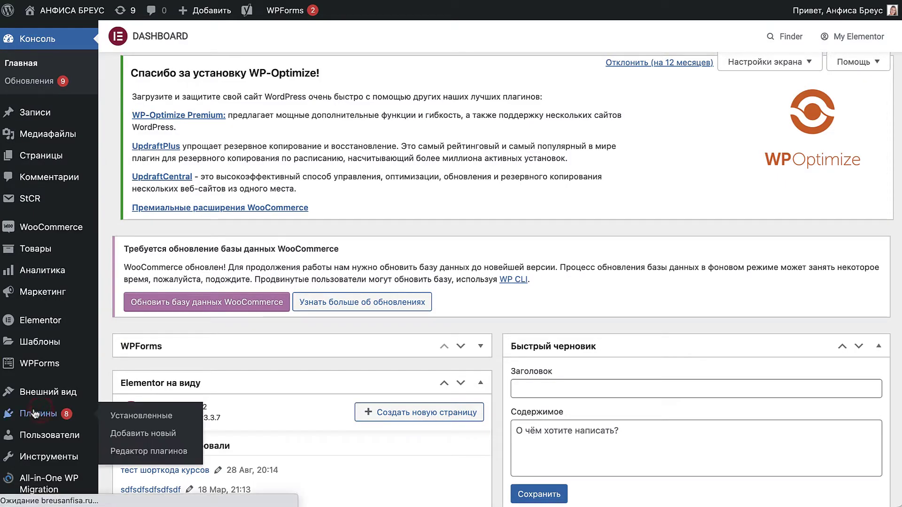
{"action": "scroll", "coordinate": [175, 410], "scroll_direction": "down", "scroll_amount": 2}
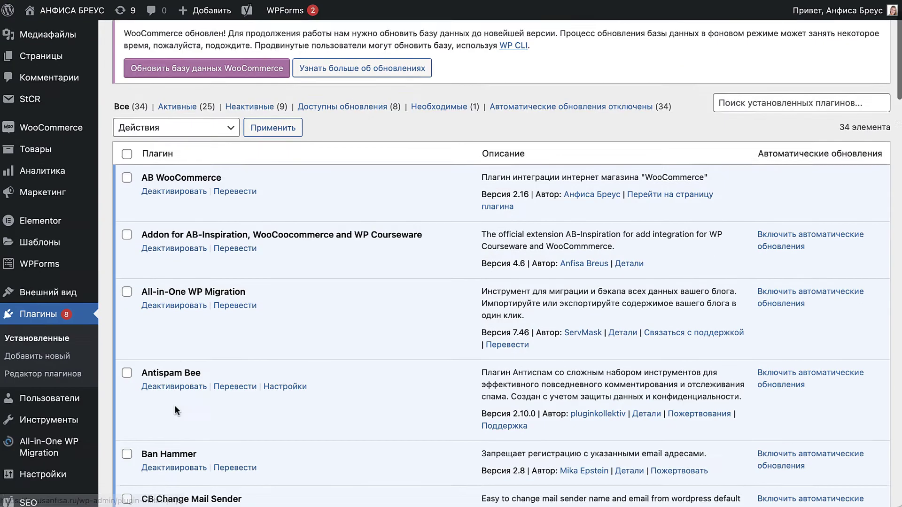
{"action": "scroll", "coordinate": [174, 411], "scroll_direction": "down", "scroll_amount": 4}
{"action": "left_click_drag", "start_coordinate": [220, 376], "coordinate": [141, 377]}
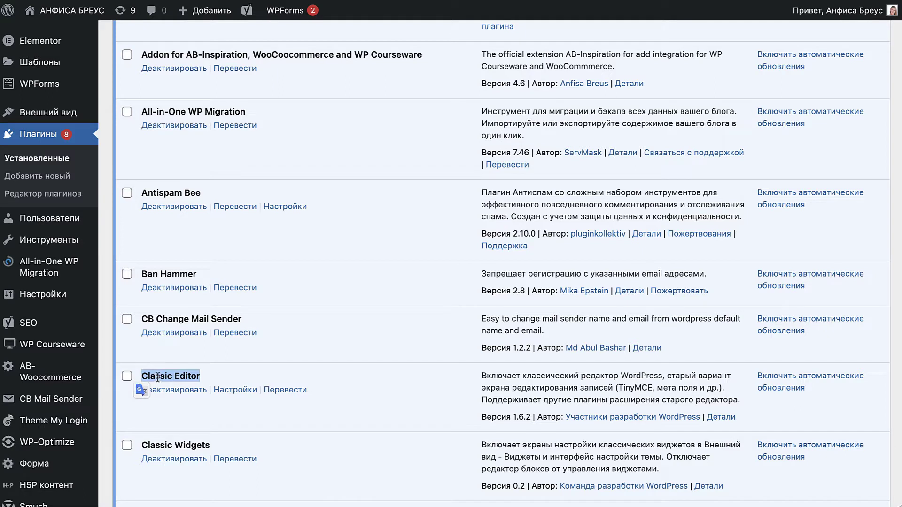
{"action": "left_click_drag", "start_coordinate": [142, 376], "coordinate": [200, 376]}
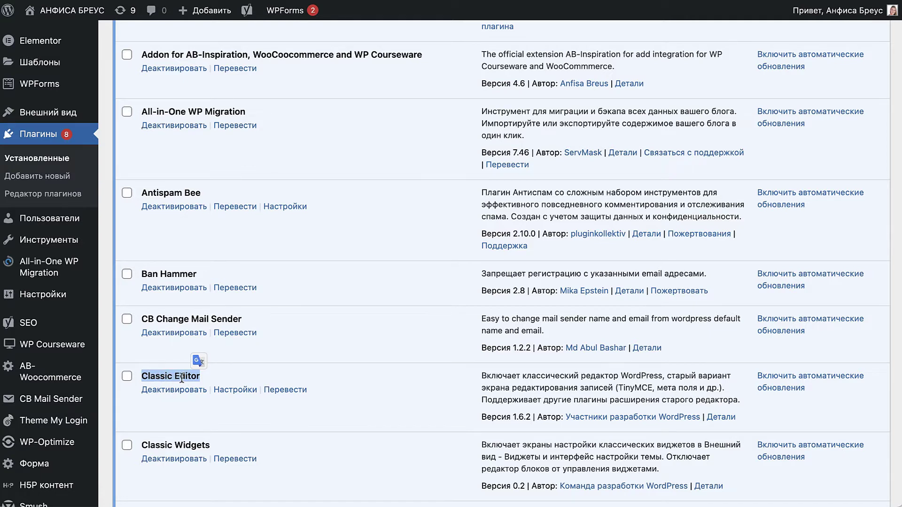
{"action": "left_click", "coordinate": [254, 380]}
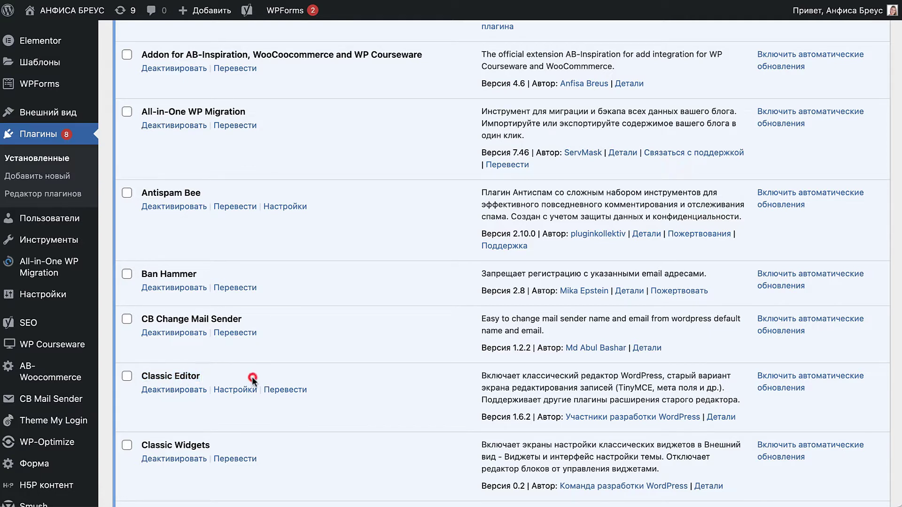
{"action": "left_click", "coordinate": [162, 390]}
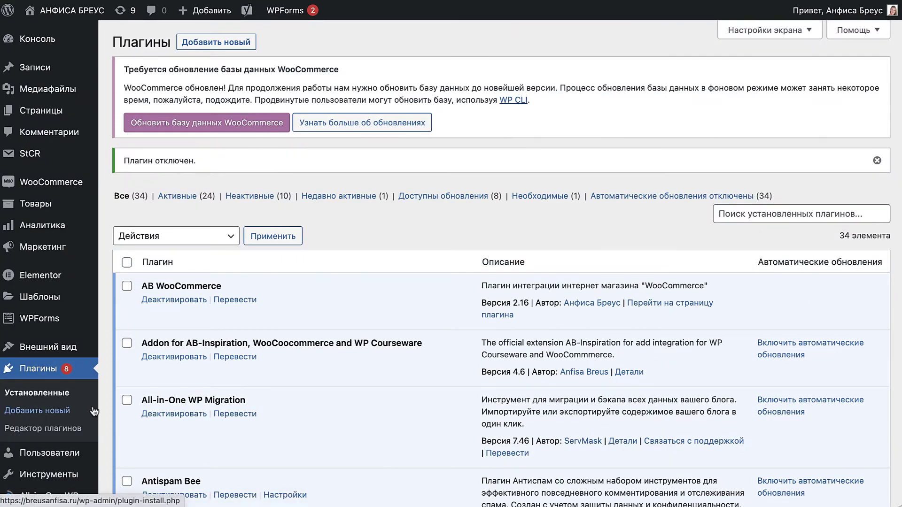
Step: Open the WP Courseware course "Как создать онлайн школу на WordPress" for editing
{"action": "scroll", "coordinate": [94, 412], "scroll_direction": "down", "scroll_amount": 5}
{"action": "scroll", "coordinate": [94, 412], "scroll_direction": "down", "scroll_amount": 1}
{"action": "mouse_move", "coordinate": [91, 310]}
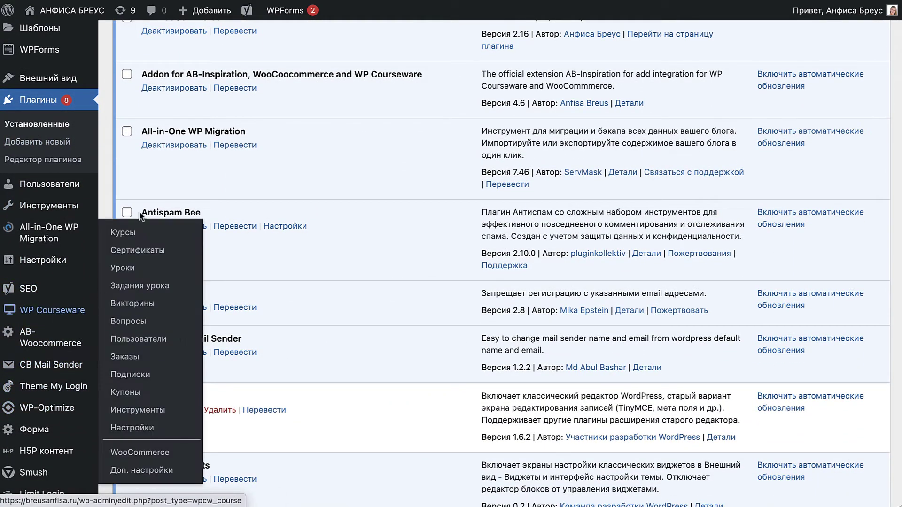
{"action": "left_click", "coordinate": [131, 230]}
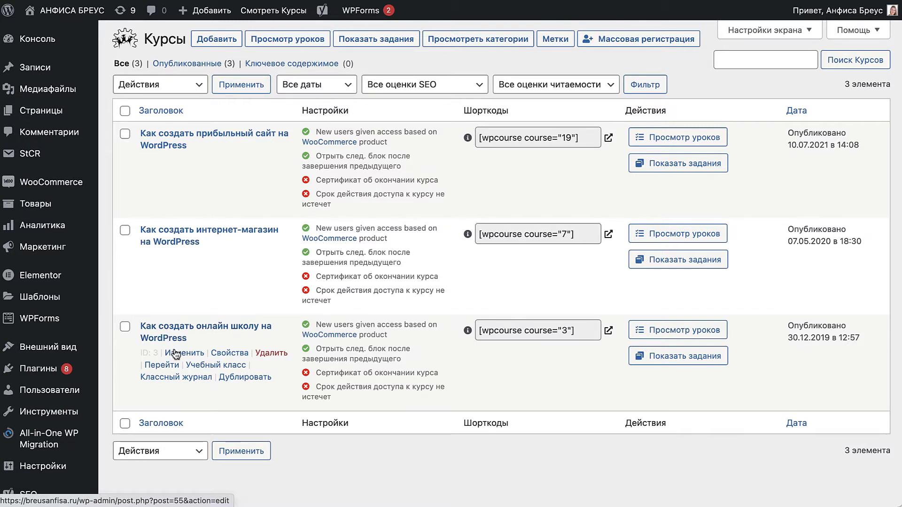
{"action": "left_click", "coordinate": [173, 353]}
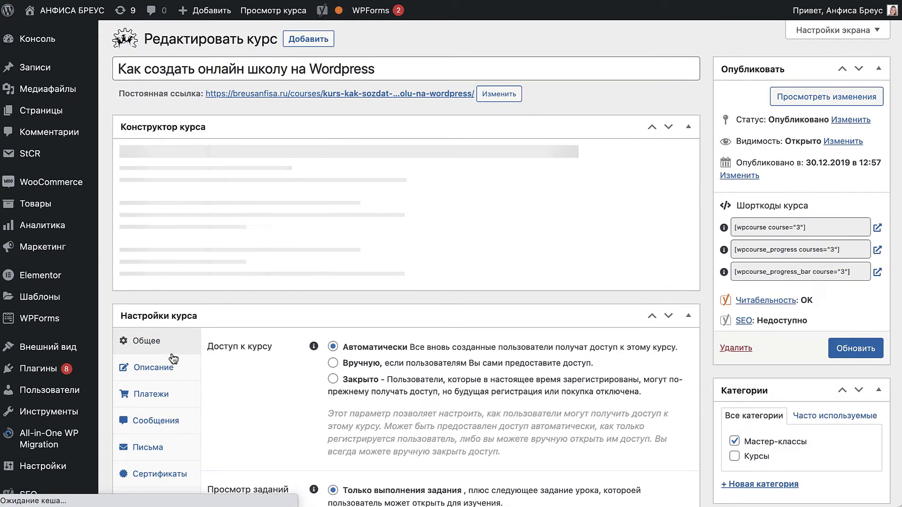
Step: Enable generating a PDF certificate when a user completes the course, and update the course
{"action": "scroll", "coordinate": [171, 362], "scroll_direction": "down", "scroll_amount": 3}
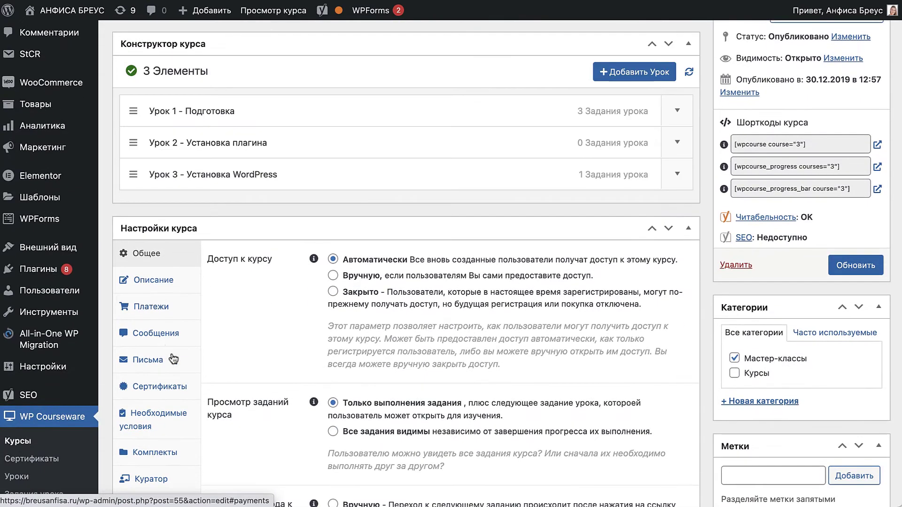
{"action": "left_click", "coordinate": [139, 388]}
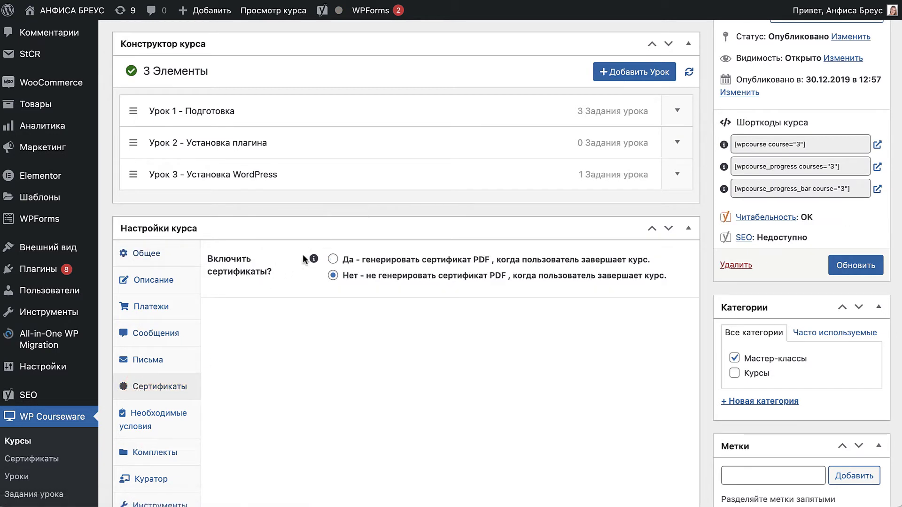
{"action": "left_click", "coordinate": [333, 259]}
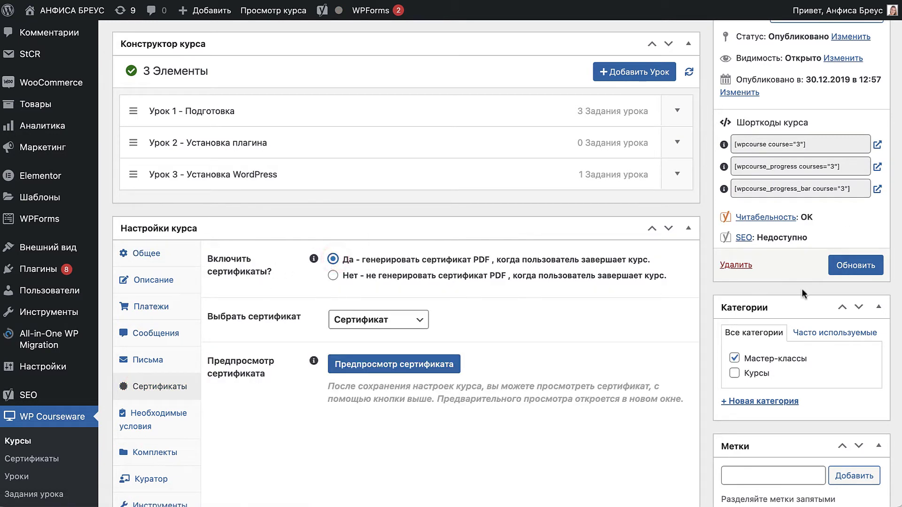
{"action": "left_click", "coordinate": [851, 269]}
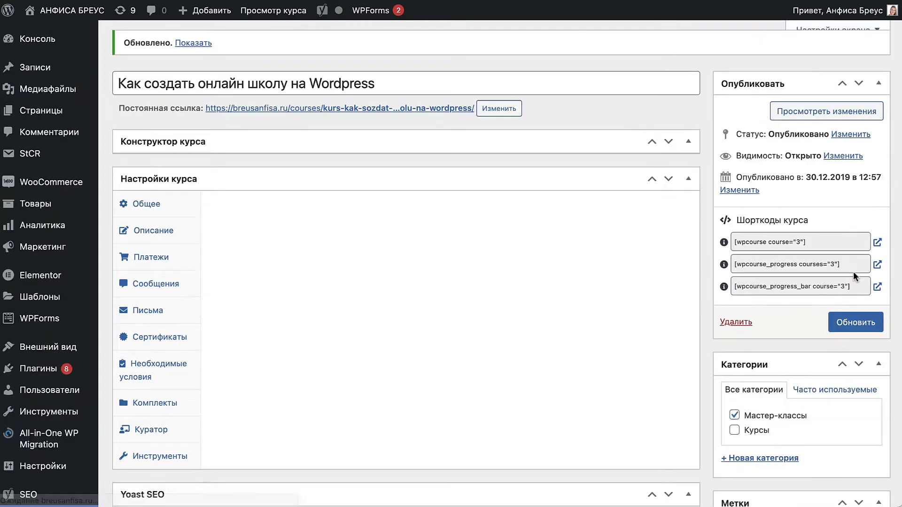
Step: Start a new certificate among the WP Courseware certificates
{"action": "scroll", "coordinate": [18, 399], "scroll_direction": "down", "scroll_amount": 5}
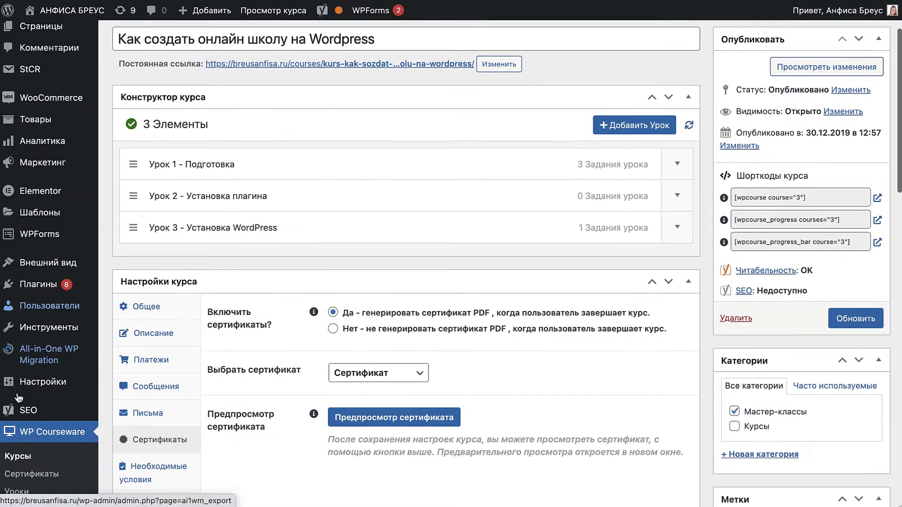
{"action": "scroll", "coordinate": [26, 320], "scroll_direction": "down", "scroll_amount": 1}
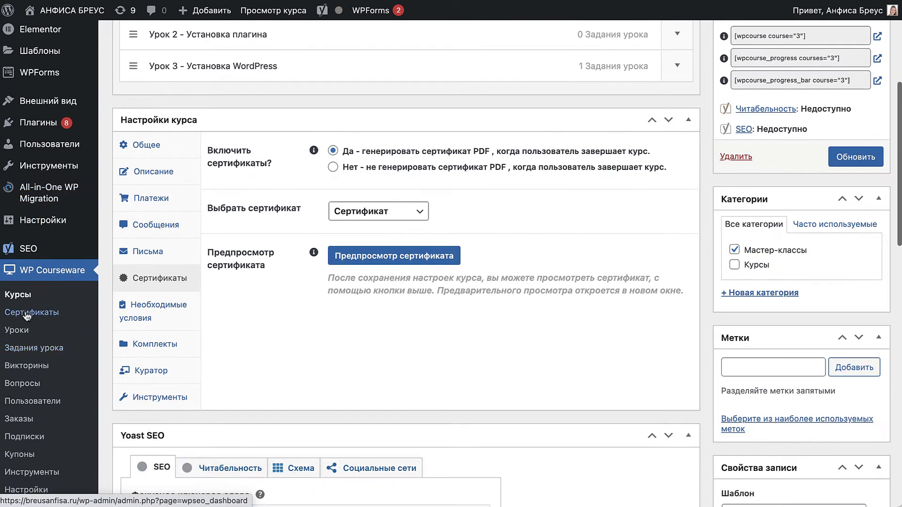
{"action": "left_click", "coordinate": [25, 314]}
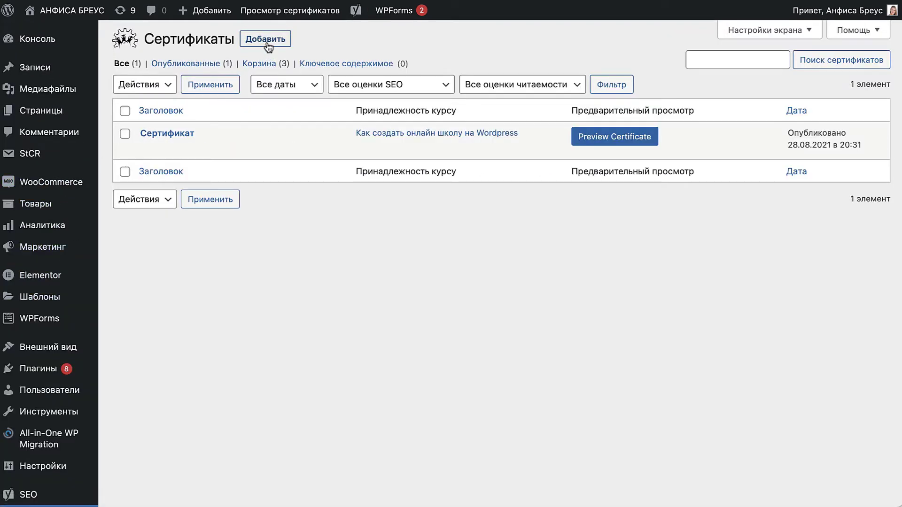
{"action": "left_click", "coordinate": [248, 64]}
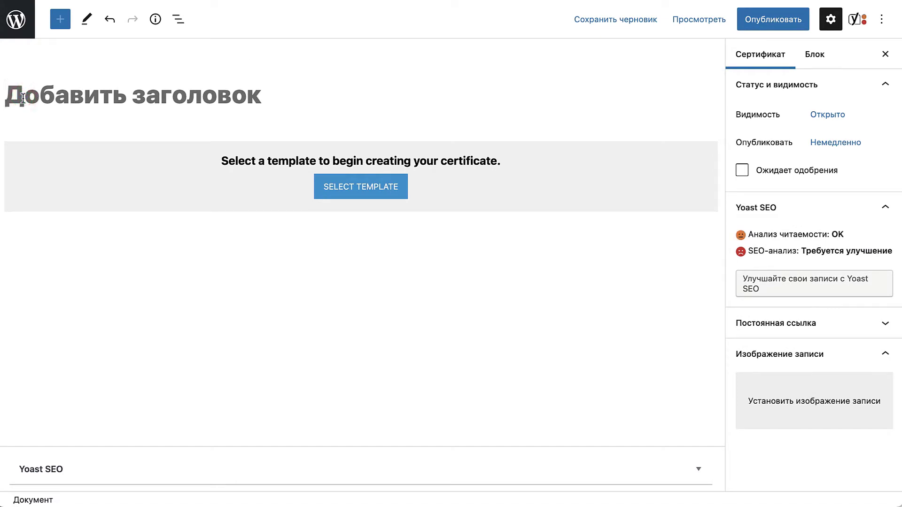
Step: Title the new certificate "Сертификат для онлайн-школы" and publish it
{"action": "left_click", "coordinate": [23, 99]}
{"action": "type", "text": "Сертифика"}
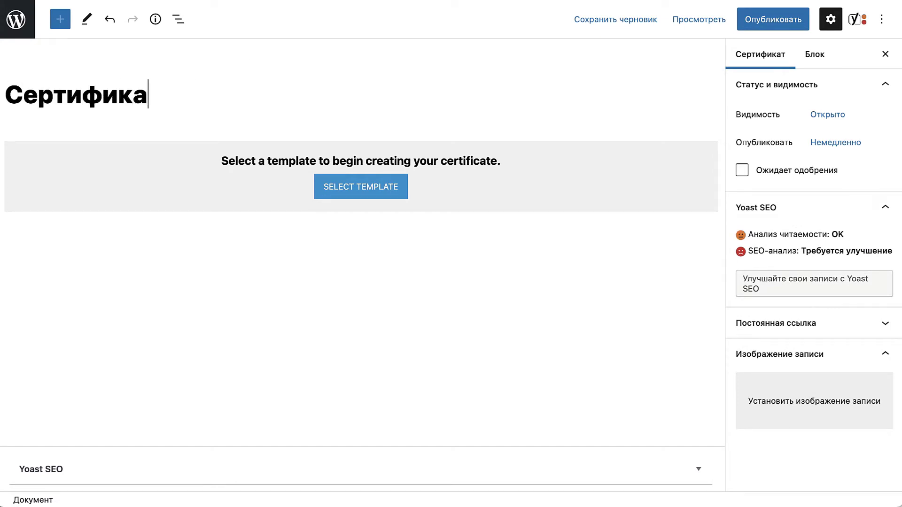
{"action": "type", "text": " онлайн-школа"}
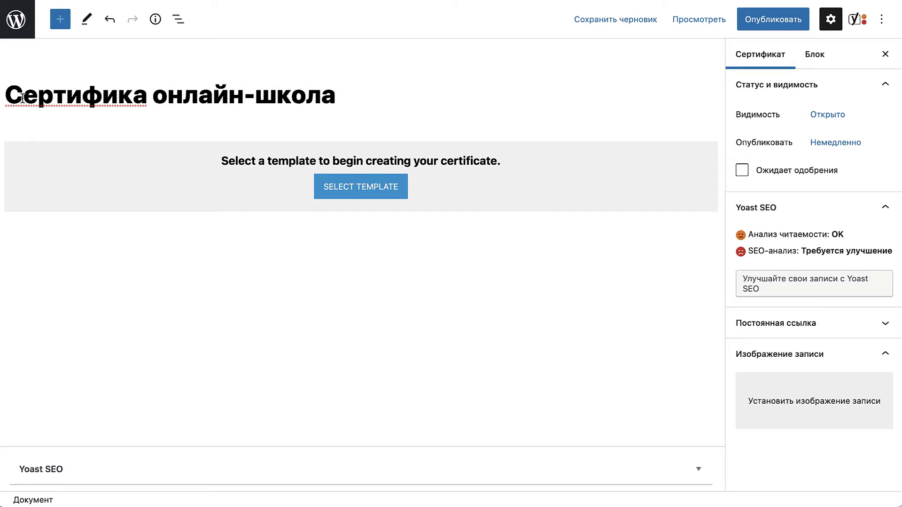
{"action": "left_click", "coordinate": [155, 98]}
{"action": "type", "text": "т"}
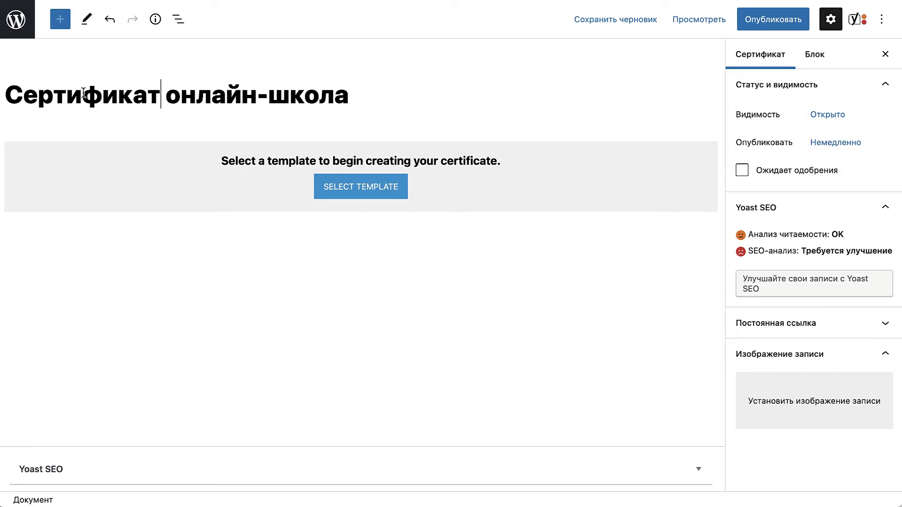
{"action": "type", "text": "для"}
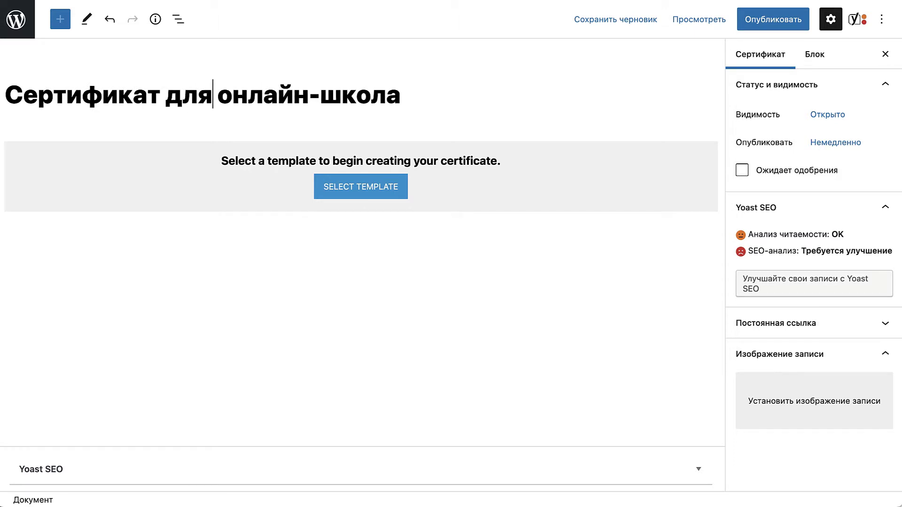
{"action": "key", "text": "Delete"}
{"action": "left_click", "coordinate": [421, 90]}
{"action": "key", "text": "BackSpace"}
{"action": "type", "text": "ы"}
{"action": "left_click", "coordinate": [777, 21]}
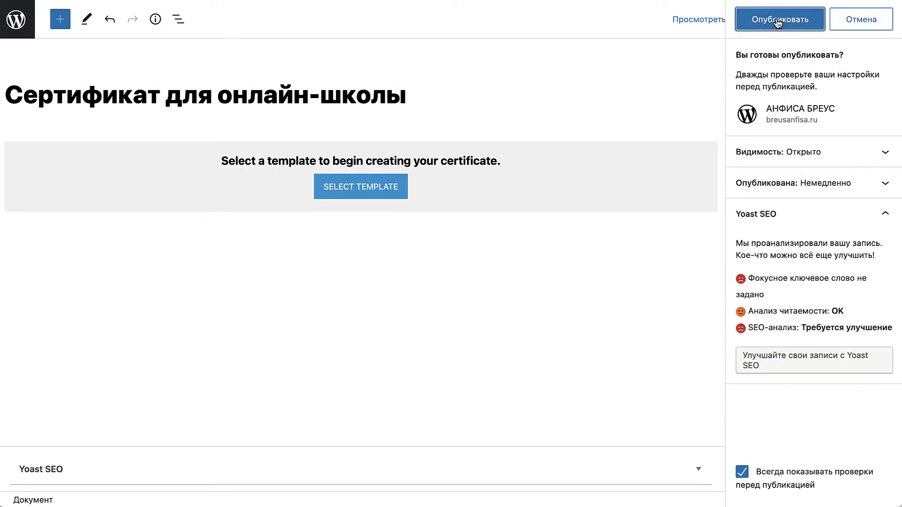
{"action": "left_click", "coordinate": [778, 22]}
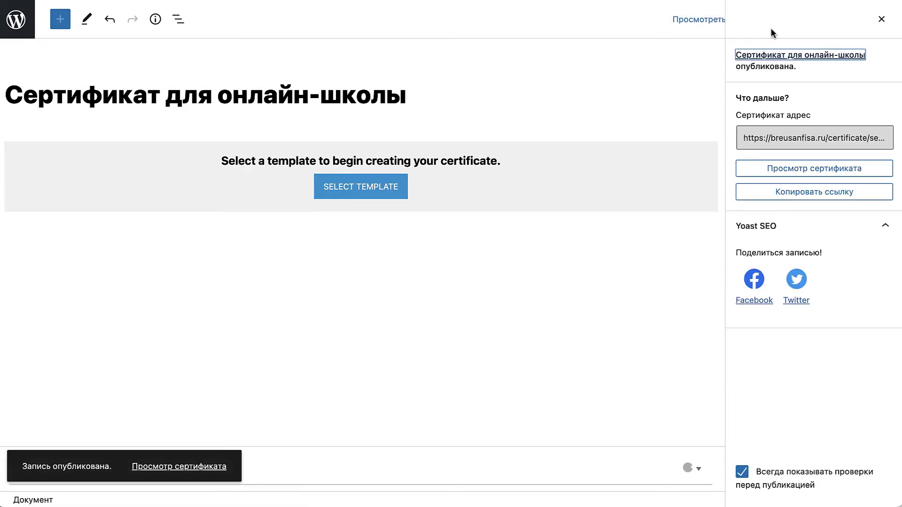
Step: Apply Template 1 to the certificate
{"action": "left_click", "coordinate": [359, 186]}
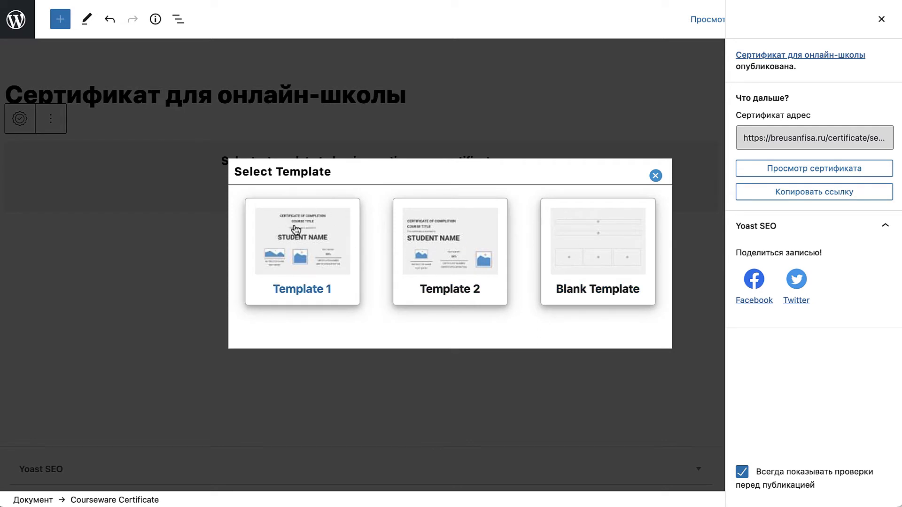
{"action": "left_click", "coordinate": [295, 242]}
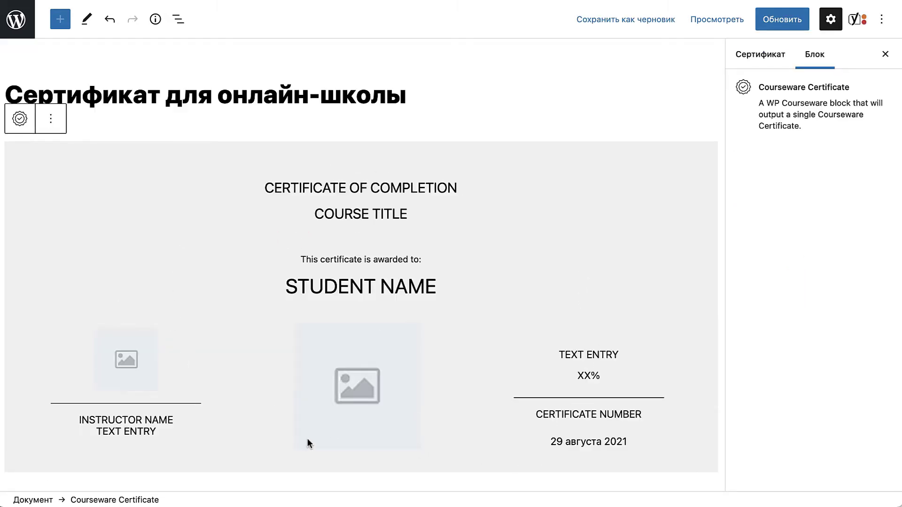
Step: Examine the template's course title, student name, instructor name, date, cumulative grade and certificate number blocks
{"action": "left_click", "coordinate": [330, 213]}
{"action": "left_click", "coordinate": [323, 289]}
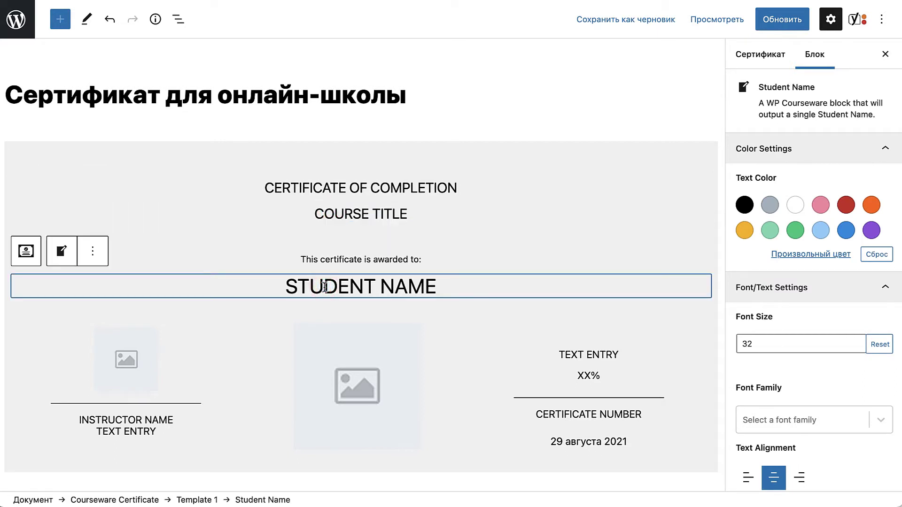
{"action": "left_click", "coordinate": [342, 217]}
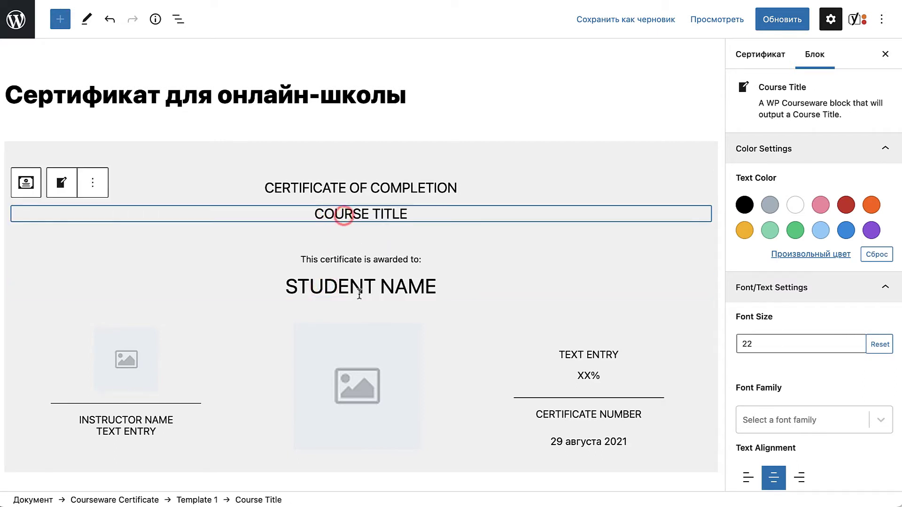
{"action": "left_click", "coordinate": [359, 293]}
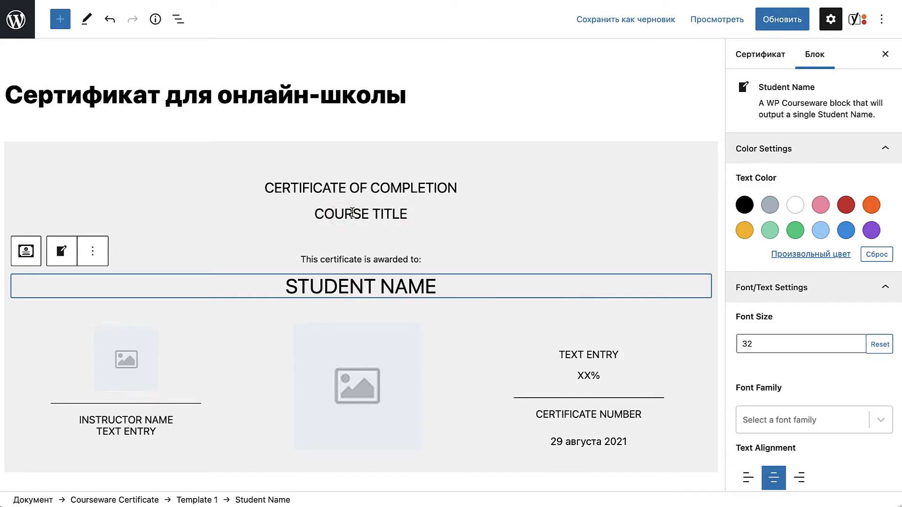
{"action": "left_click", "coordinate": [352, 213]}
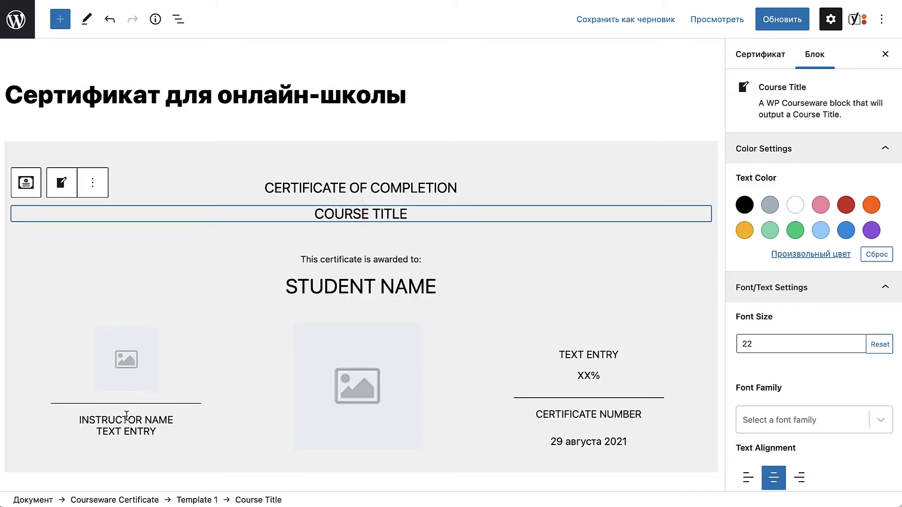
{"action": "left_click", "coordinate": [125, 416]}
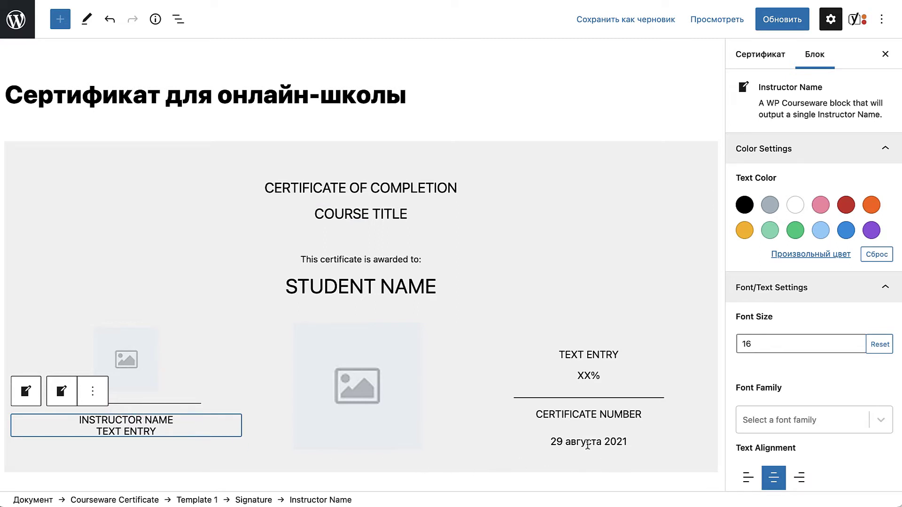
{"action": "left_click", "coordinate": [587, 445]}
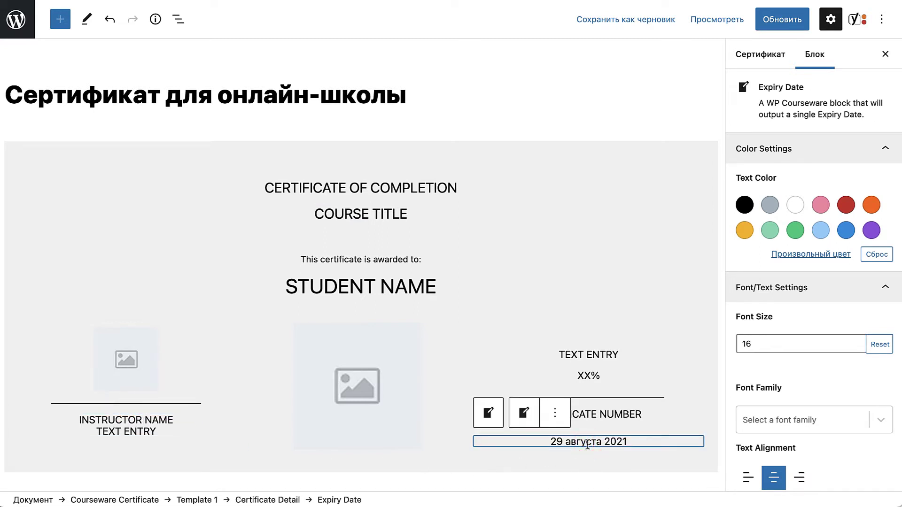
{"action": "left_click", "coordinate": [591, 377]}
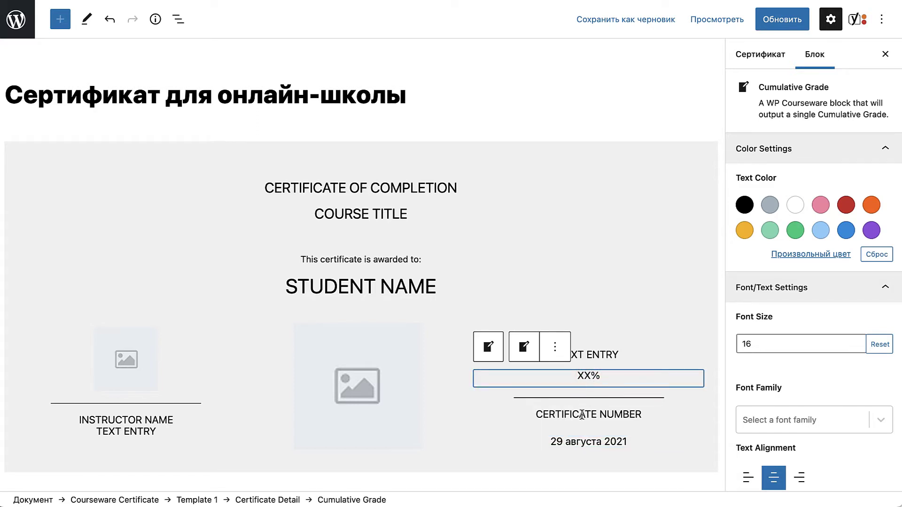
{"action": "left_click", "coordinate": [582, 413]}
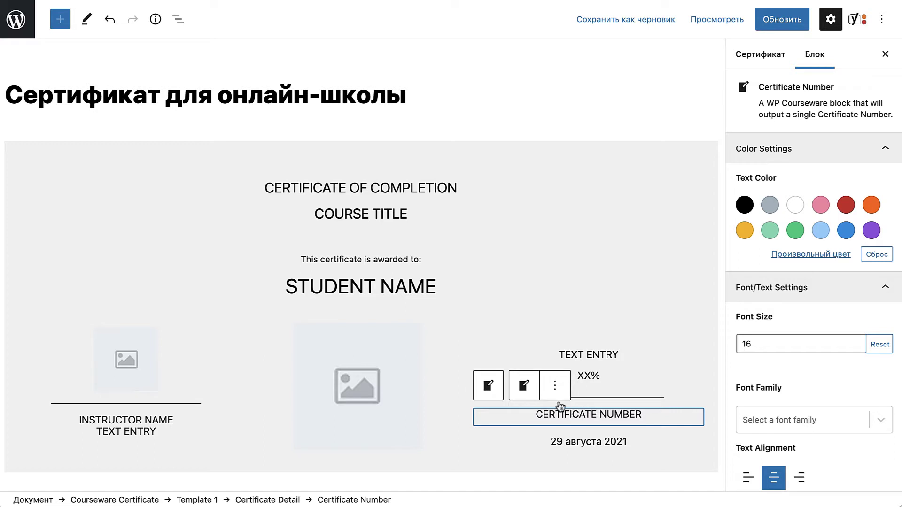
Step: Replace the certificate's heading text "CERTIFICATE OF COMPLETION" with "СЕРТИФИКАТ О ЗАВЕРШЕНИИ КУРСА"
{"action": "left_click", "coordinate": [312, 185]}
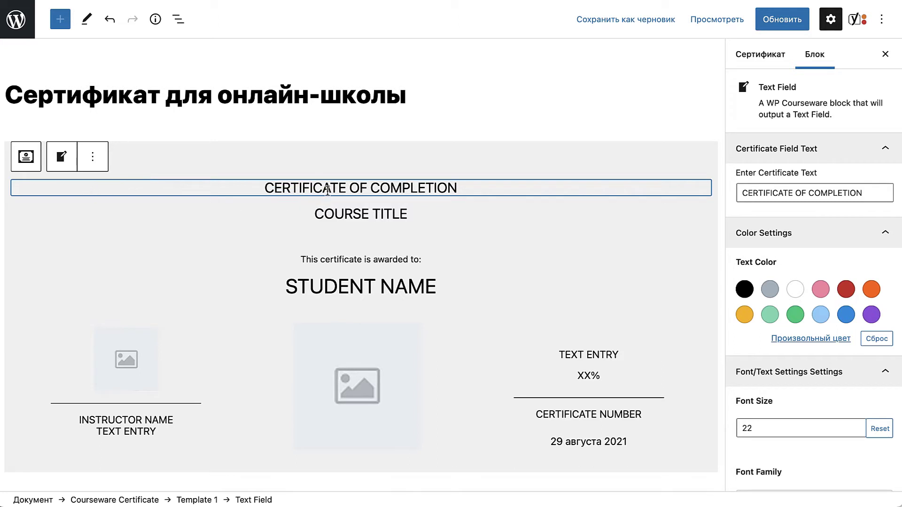
{"action": "left_click", "coordinate": [814, 55]}
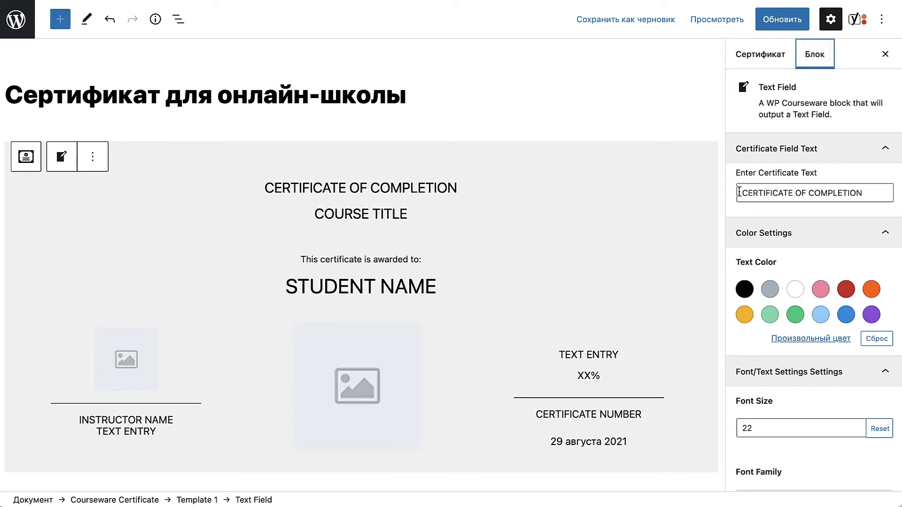
{"action": "left_click_drag", "start_coordinate": [818, 174], "coordinate": [736, 175]}
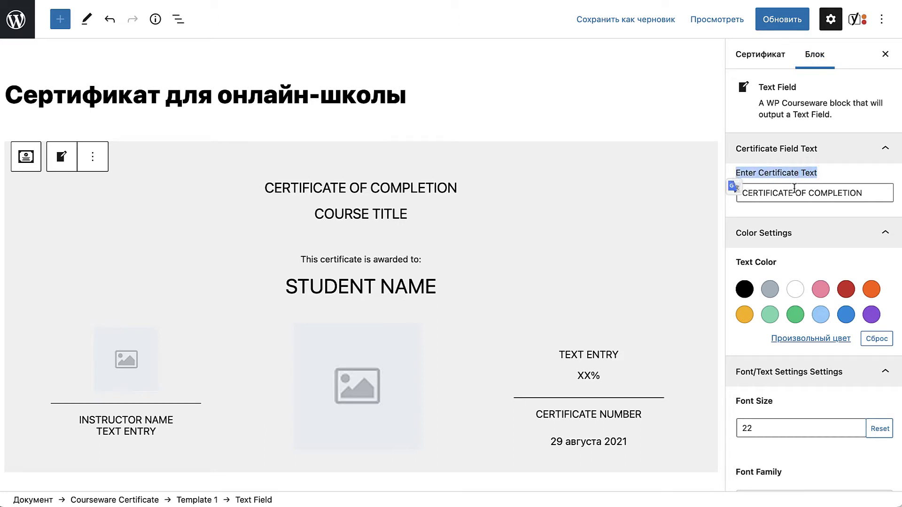
{"action": "left_click_drag", "start_coordinate": [870, 193], "coordinate": [729, 196]}
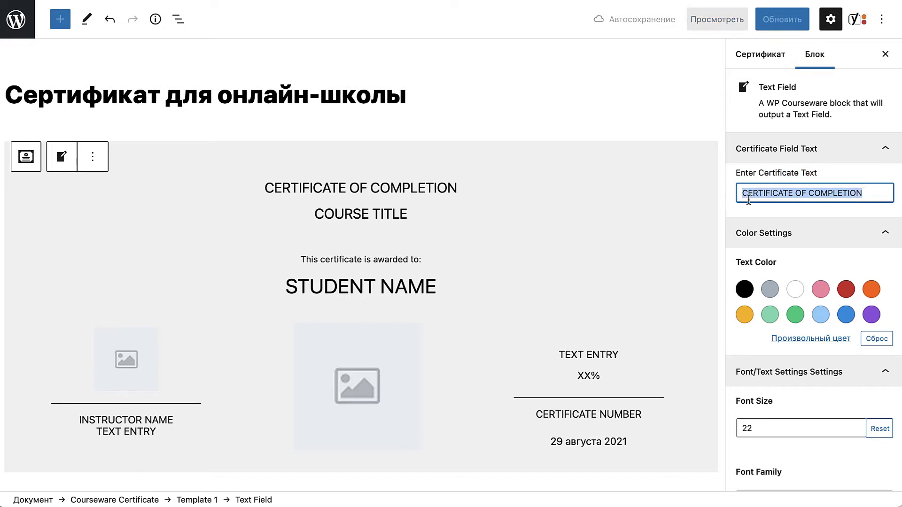
{"action": "type", "text": "СЕРТИФИКАТ О ЗАВЕРШЕНИИ"}
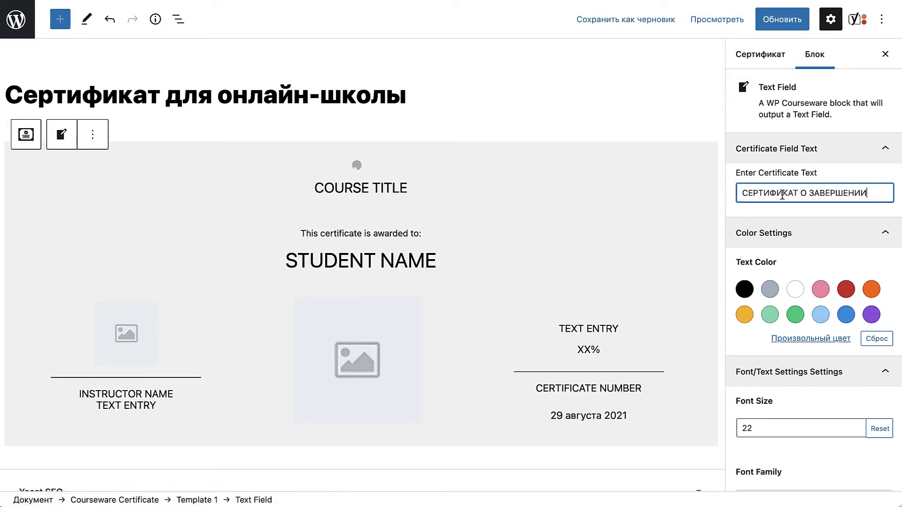
{"action": "type", "text": "КУРСА"}
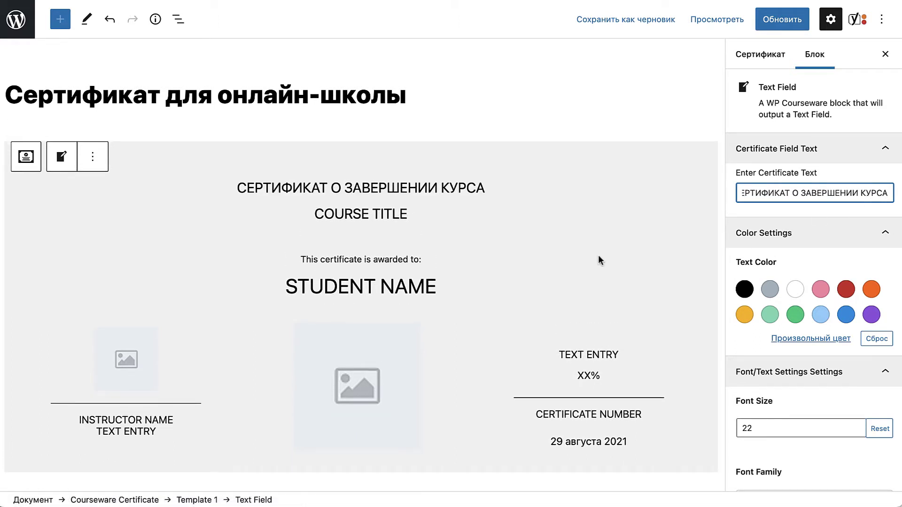
Step: Change the line above the student name to "Выдан студенту:"
{"action": "left_click", "coordinate": [333, 217]}
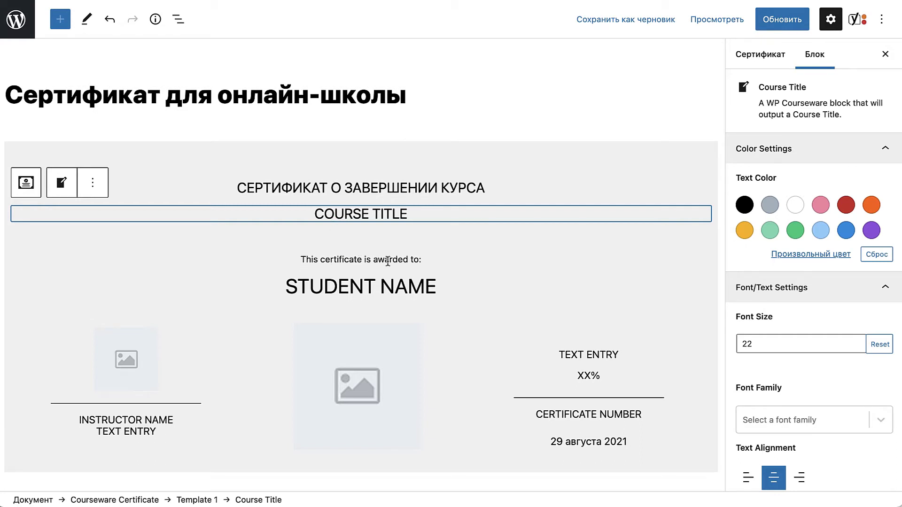
{"action": "left_click", "coordinate": [374, 262]}
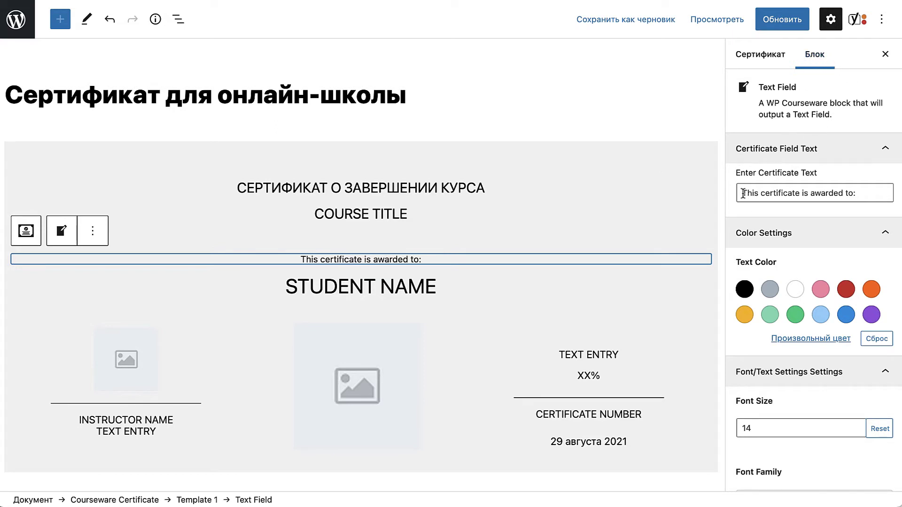
{"action": "left_click_drag", "start_coordinate": [743, 193], "coordinate": [851, 193]}
{"action": "type", "text": "Выдан студенту"}
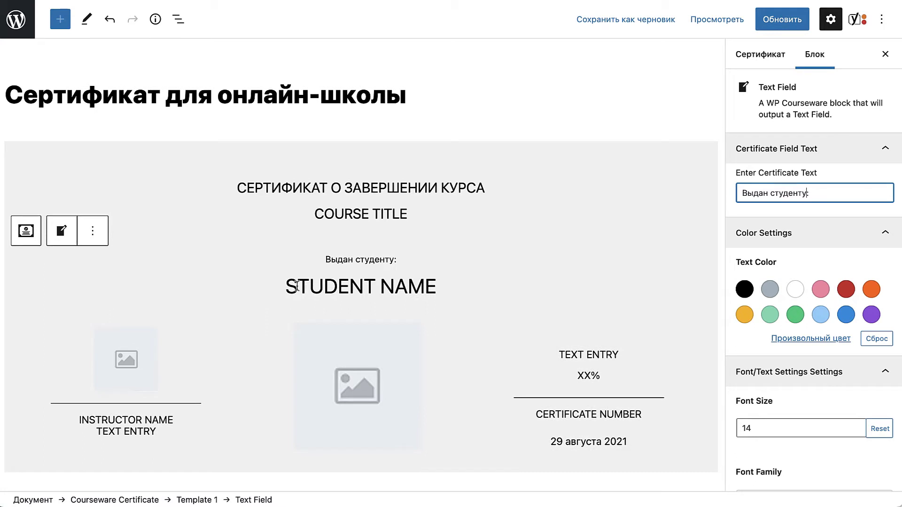
{"action": "left_click", "coordinate": [328, 288]}
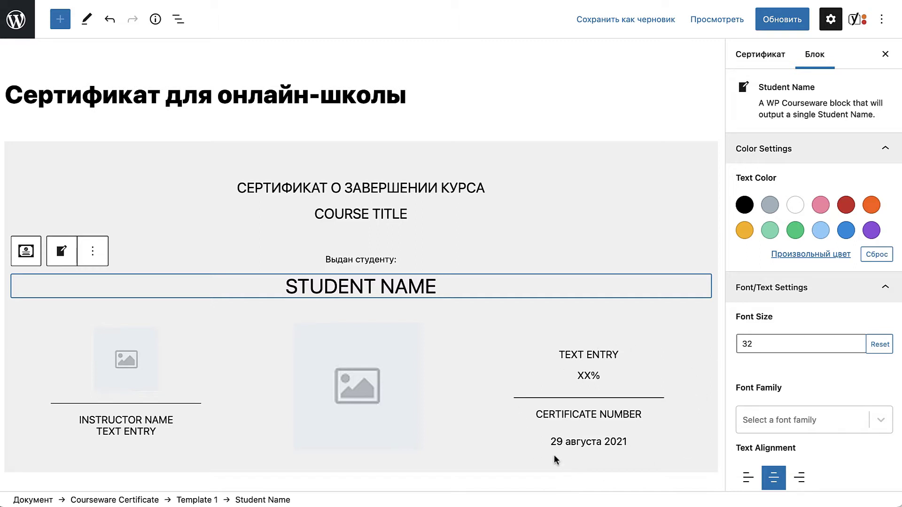
Step: Set the signature image above the instructor name to signature4.png, sized 340 by 80 pixels, from the media library
{"action": "left_click", "coordinate": [121, 358]}
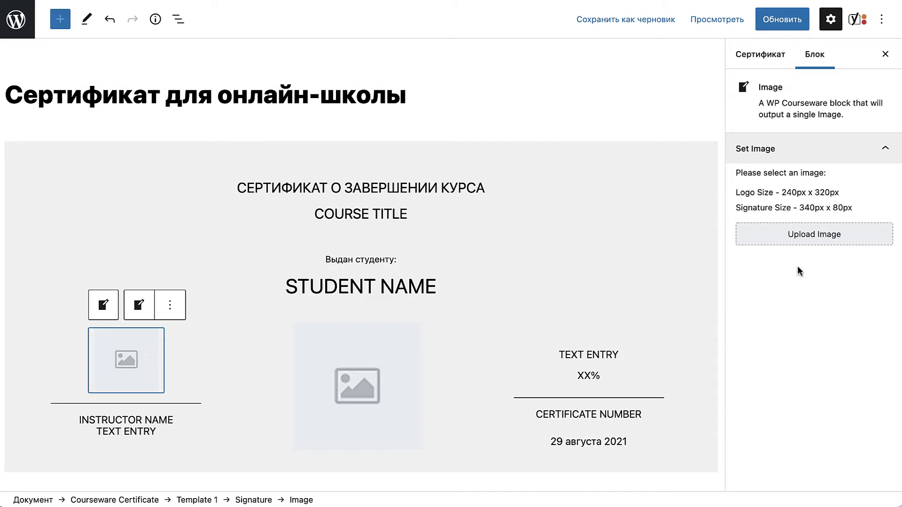
{"action": "left_click", "coordinate": [797, 207]}
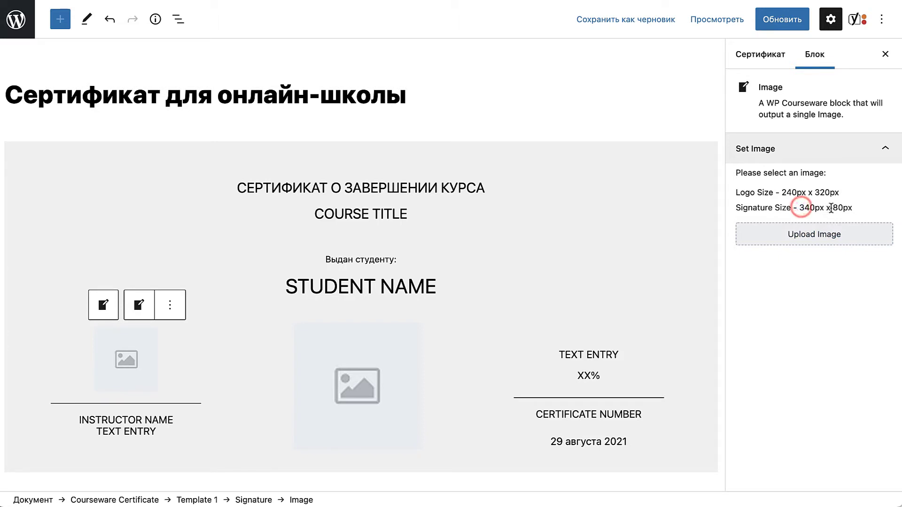
{"action": "mouse_move", "coordinate": [832, 208]}
{"action": "left_mouse_down"}
{"action": "mouse_move", "coordinate": [859, 210]}
{"action": "mouse_move", "coordinate": [800, 208]}
{"action": "left_mouse_up"}
{"action": "left_click", "coordinate": [799, 208]}
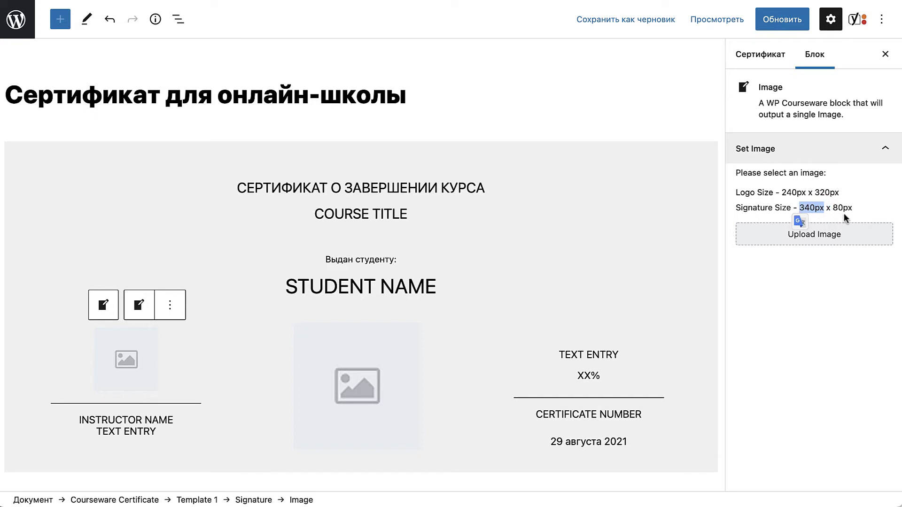
{"action": "left_click", "coordinate": [808, 208]}
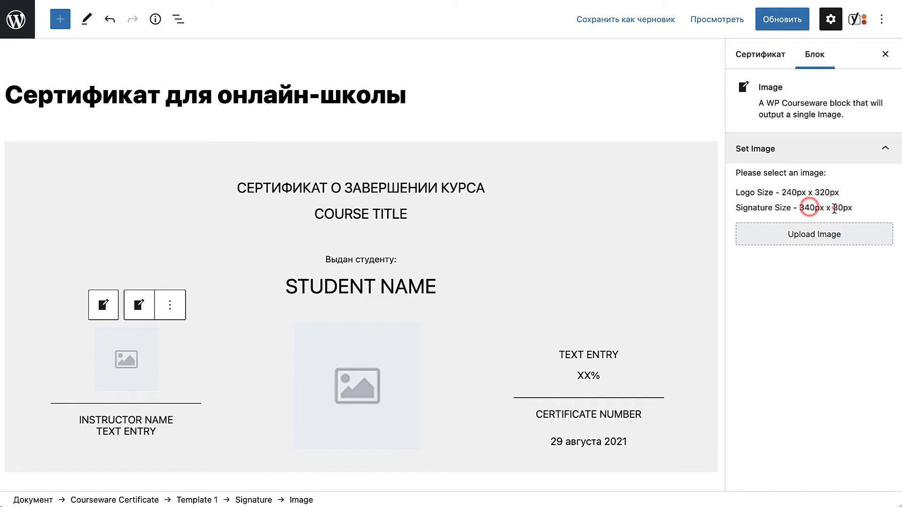
{"action": "left_click", "coordinate": [834, 208]}
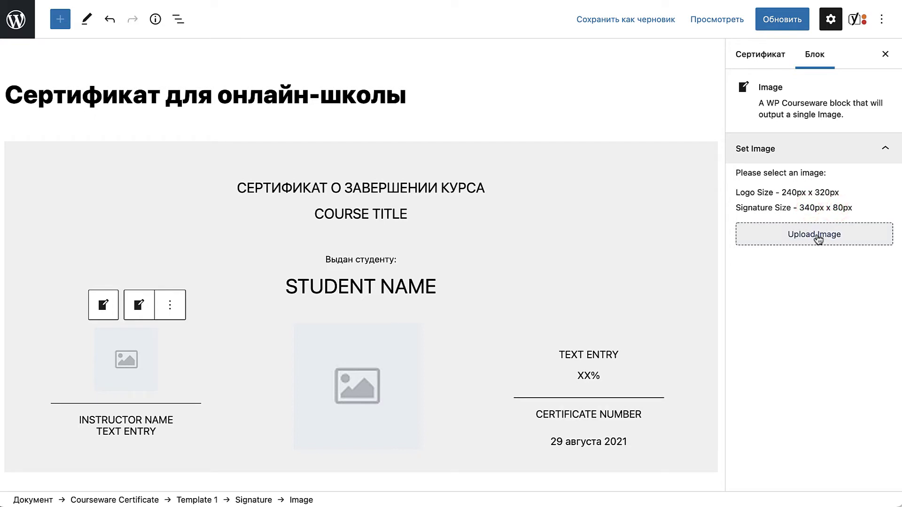
{"action": "left_click", "coordinate": [818, 235]}
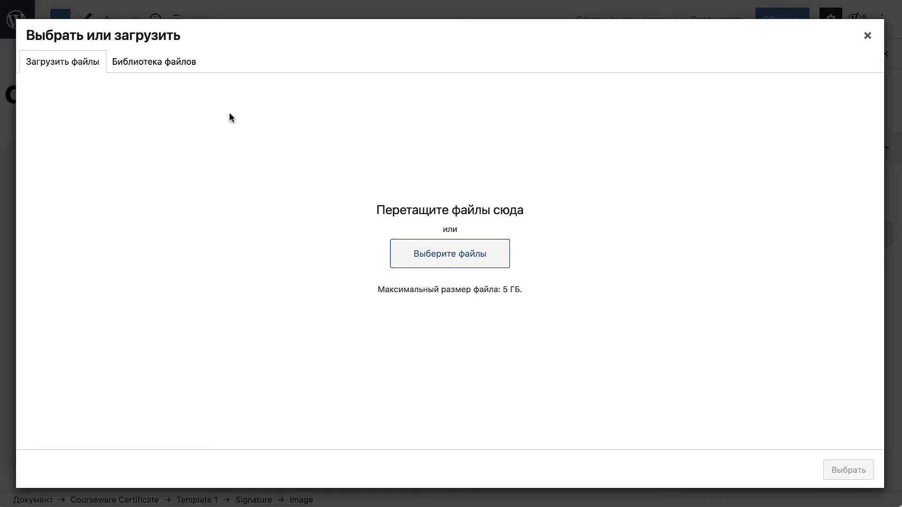
{"action": "left_click", "coordinate": [161, 65]}
{"action": "left_click", "coordinate": [173, 169]}
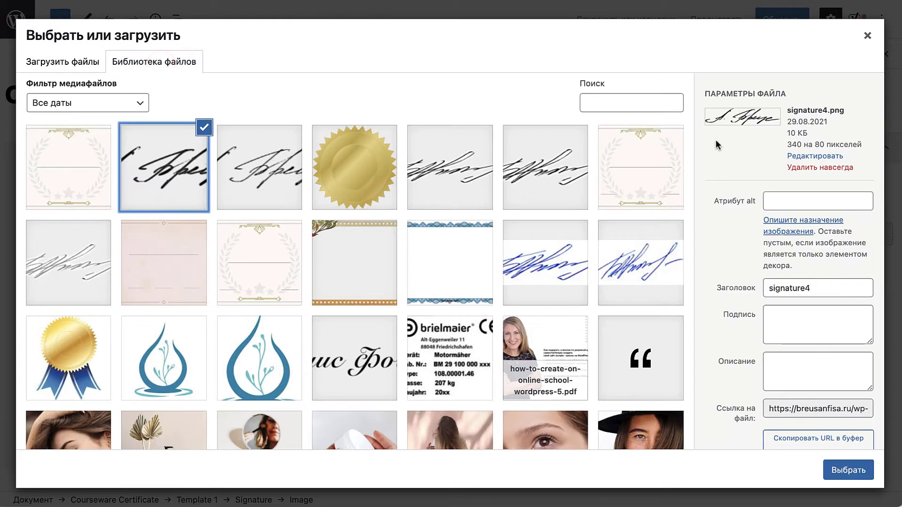
{"action": "left_click_drag", "start_coordinate": [789, 146], "coordinate": [800, 149]}
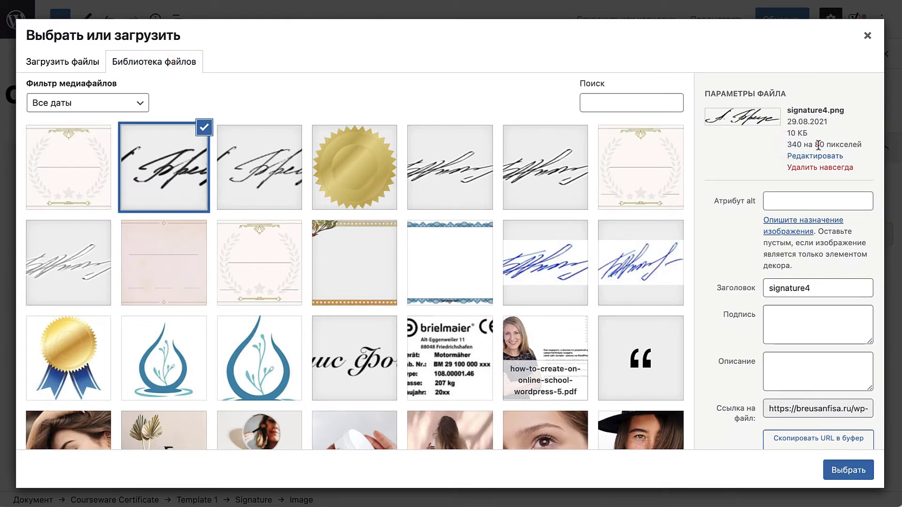
{"action": "double_click", "coordinate": [819, 145]}
{"action": "left_click", "coordinate": [842, 471]}
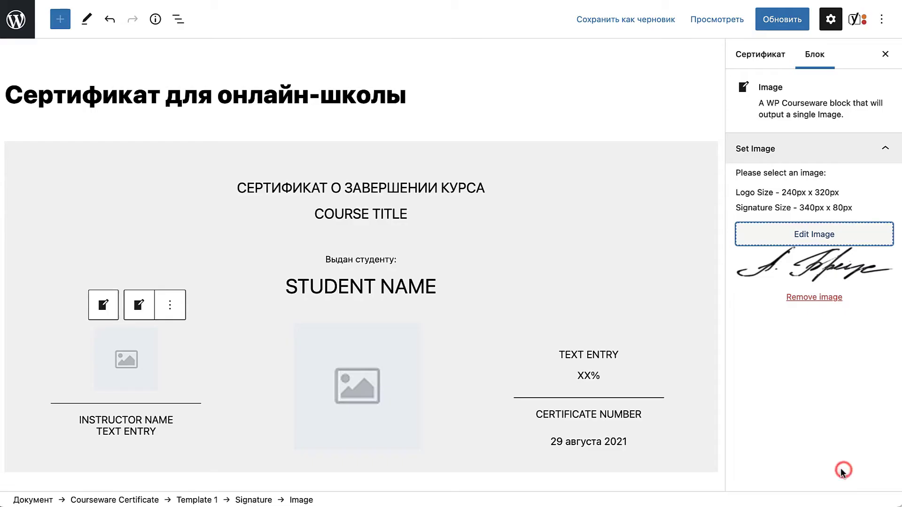
Step: Clear the optional instructor title shown below the instructor name
{"action": "left_click", "coordinate": [93, 418]}
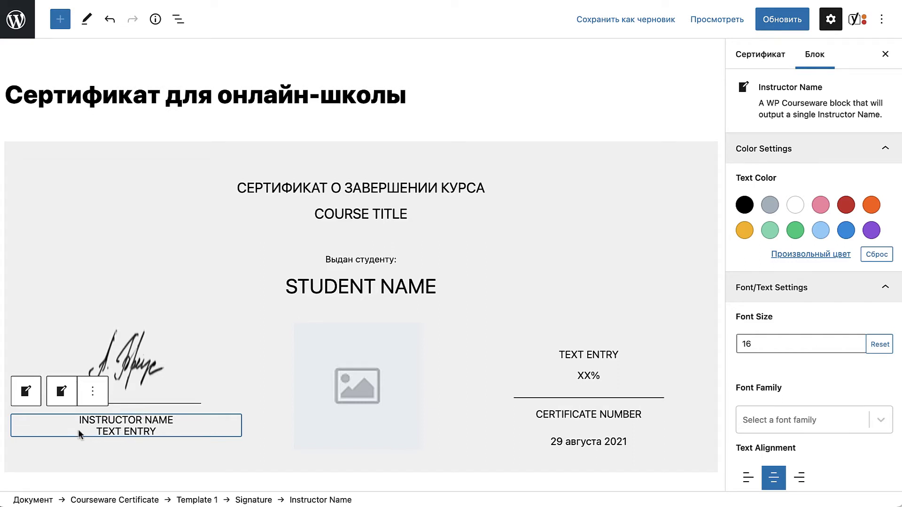
{"action": "left_click", "coordinate": [99, 421]}
{"action": "left_click", "coordinate": [815, 53]}
{"action": "scroll", "coordinate": [804, 329], "scroll_direction": "down", "scroll_amount": 3}
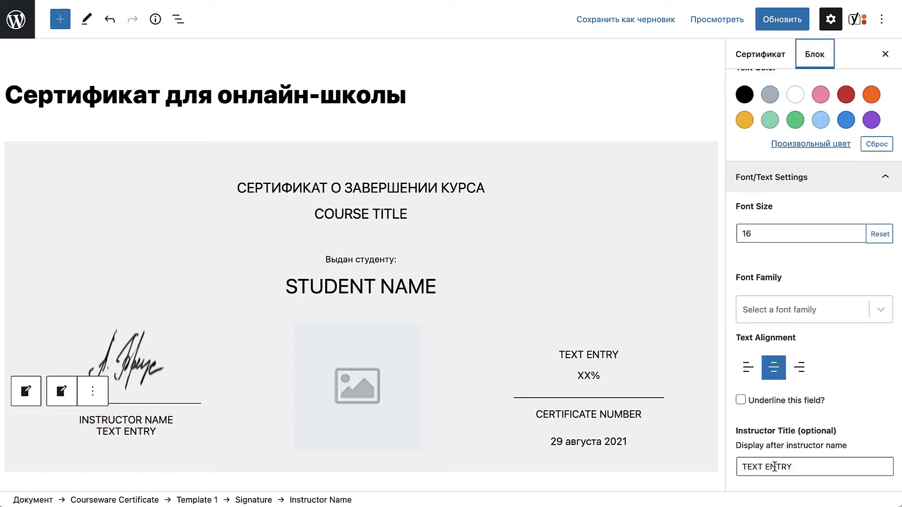
{"action": "left_click_drag", "start_coordinate": [804, 467], "coordinate": [736, 467]}
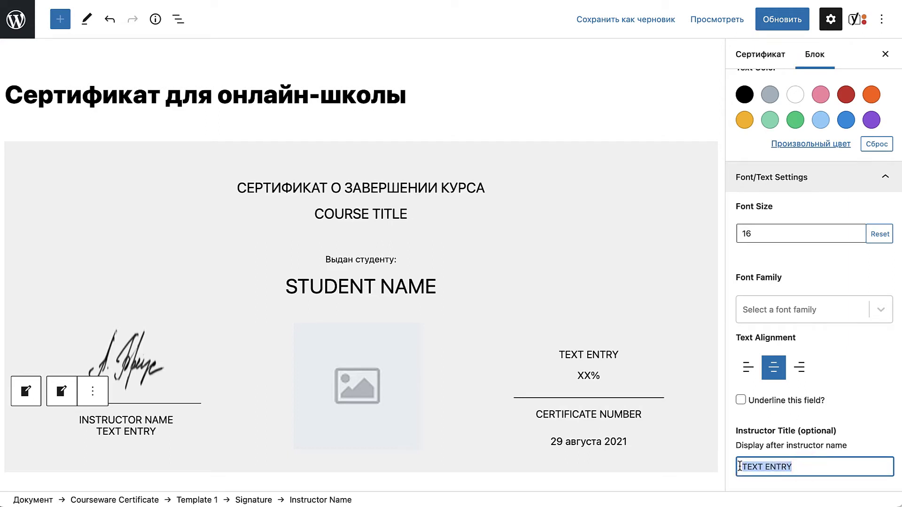
{"action": "key", "text": "BackSpace"}
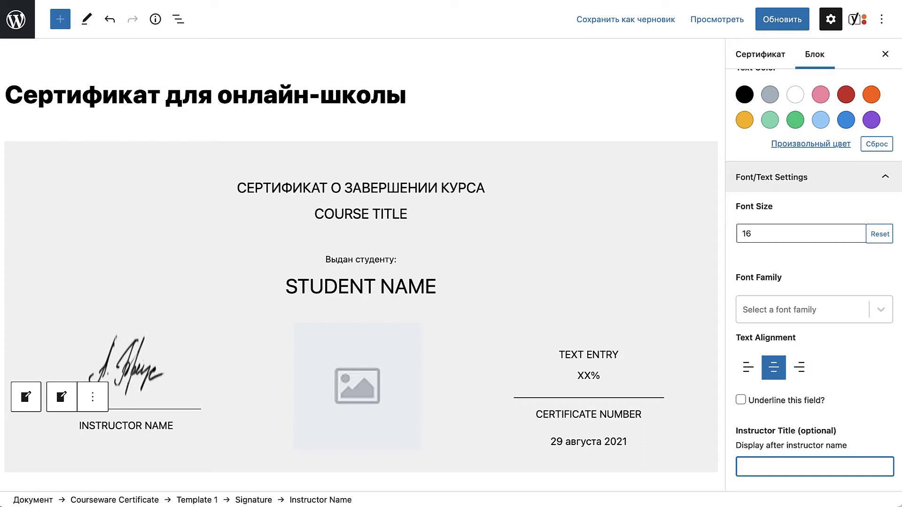
Step: Fill the central logo image placeholder with the round gold seal from the media library
{"action": "left_click", "coordinate": [373, 377]}
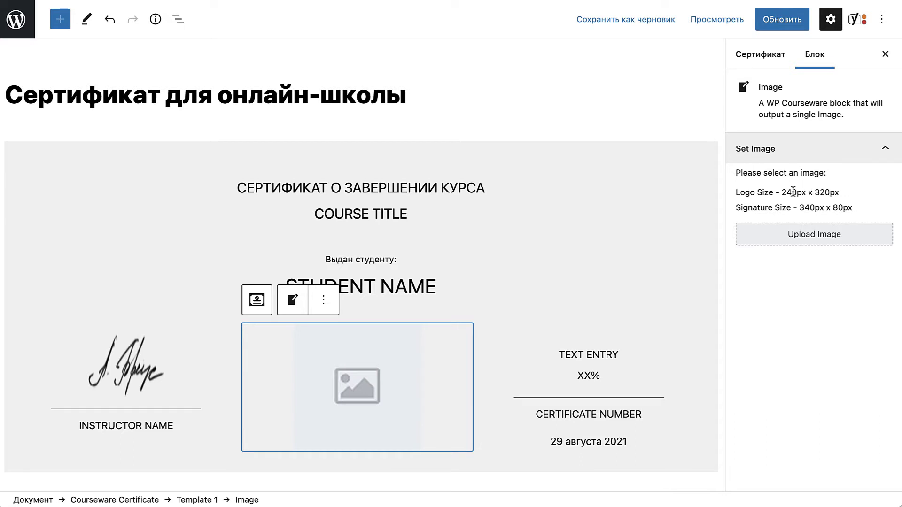
{"action": "left_click_drag", "start_coordinate": [782, 192], "coordinate": [840, 193]}
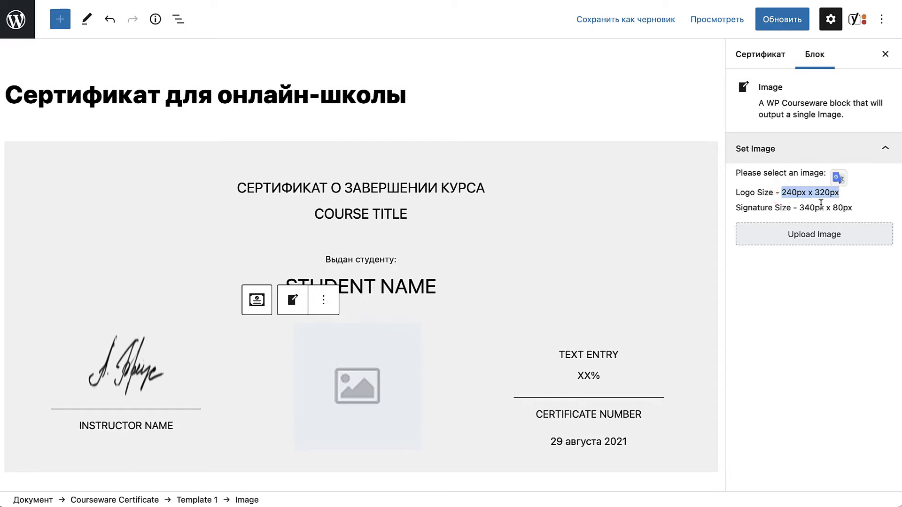
{"action": "left_click", "coordinate": [822, 193]}
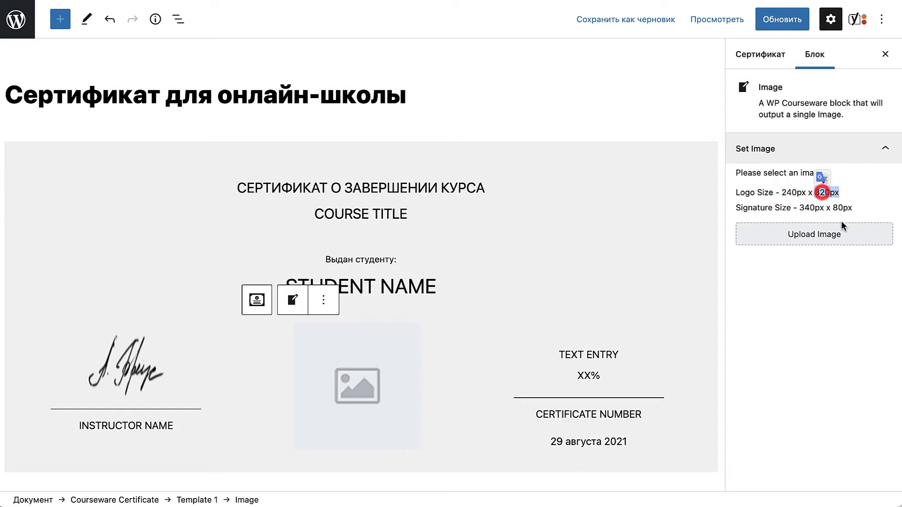
{"action": "double_click", "coordinate": [788, 192]}
{"action": "left_click", "coordinate": [813, 193]}
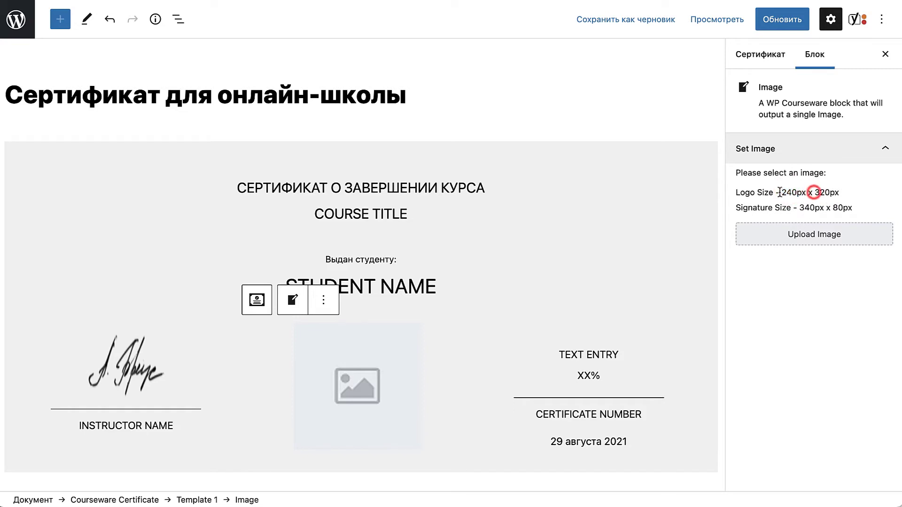
{"action": "left_click", "coordinate": [790, 192]}
{"action": "left_click_drag", "start_coordinate": [816, 192], "coordinate": [840, 192]}
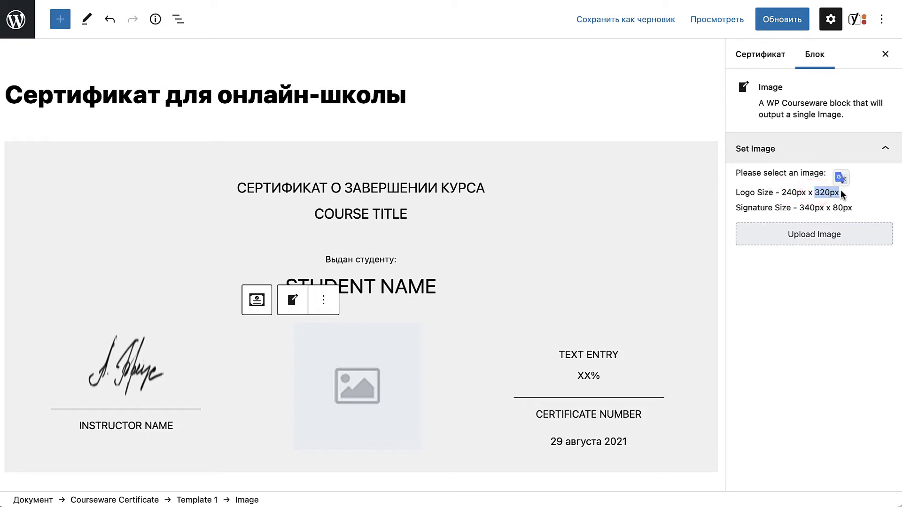
{"action": "double_click", "coordinate": [784, 192]}
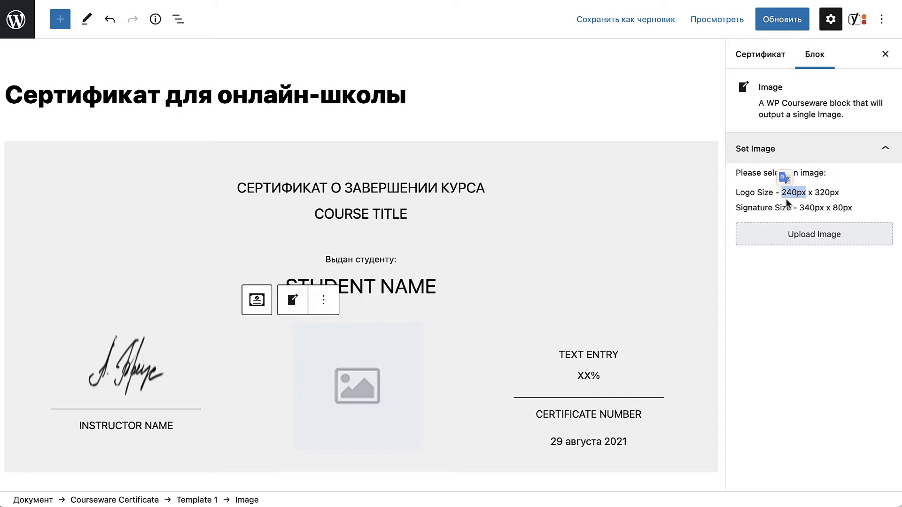
{"action": "left_click", "coordinate": [818, 234]}
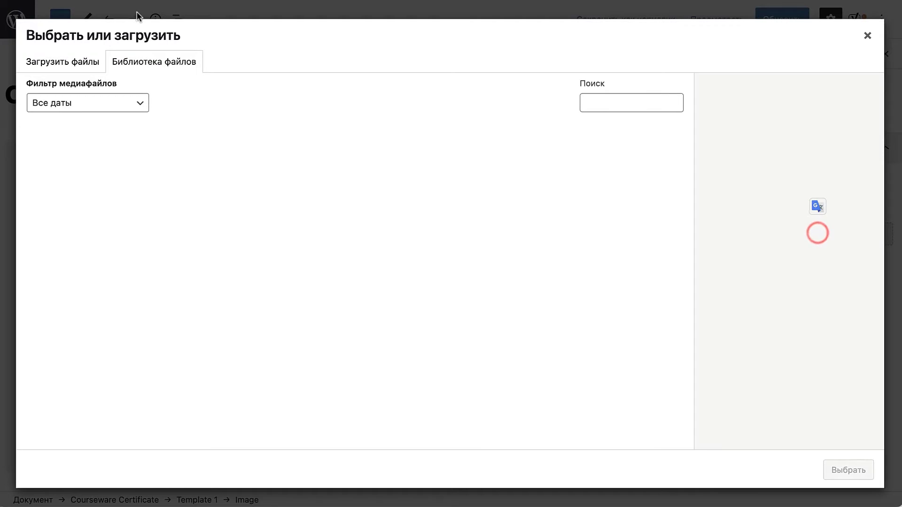
{"action": "left_click", "coordinate": [356, 153]}
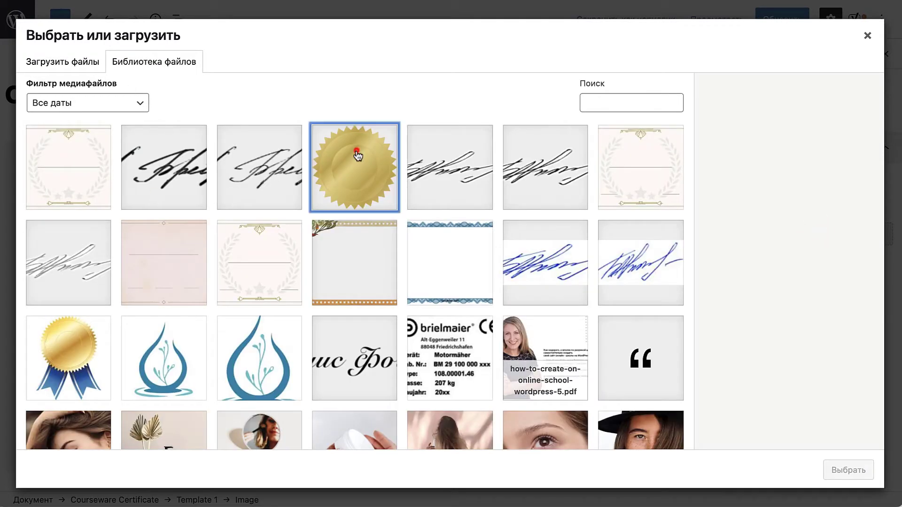
{"action": "left_click", "coordinate": [848, 470]}
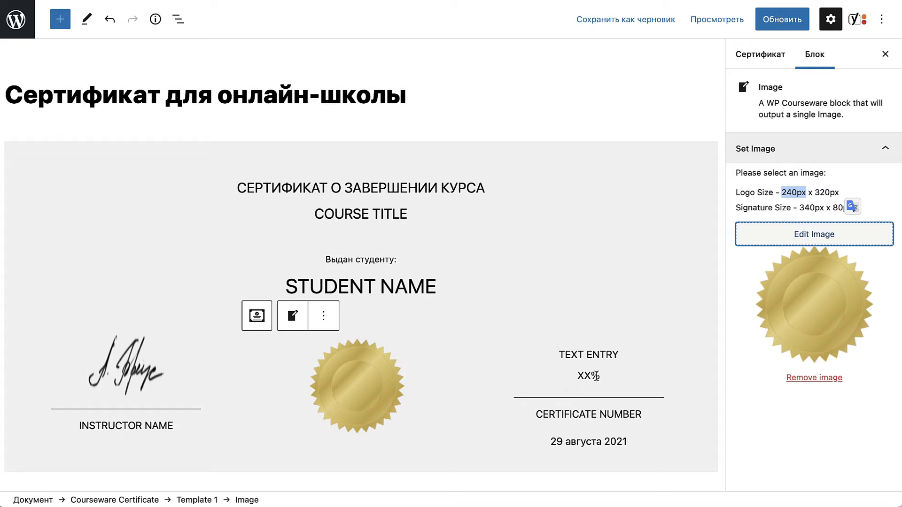
Step: Change the "TEXT ENTRY" text above the cumulative grade to "Оценка:"
{"action": "left_click", "coordinate": [580, 377]}
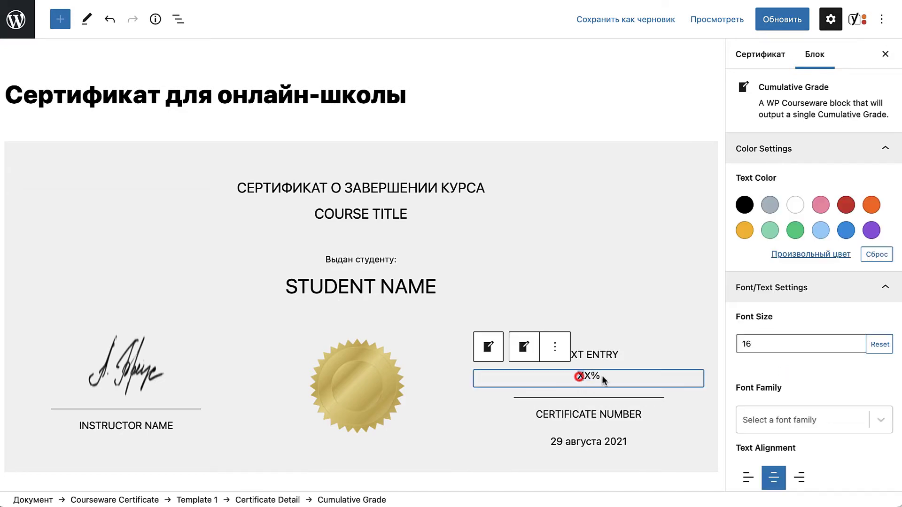
{"action": "left_click_drag", "start_coordinate": [605, 376], "coordinate": [574, 377]}
{"action": "left_click", "coordinate": [588, 375]}
{"action": "left_click", "coordinate": [589, 356]}
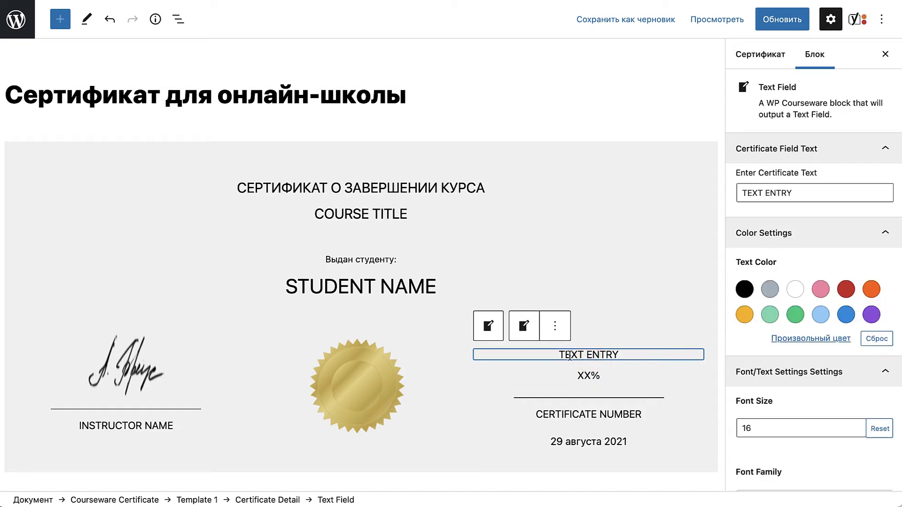
{"action": "left_click", "coordinate": [569, 355]}
{"action": "left_click", "coordinate": [744, 193]}
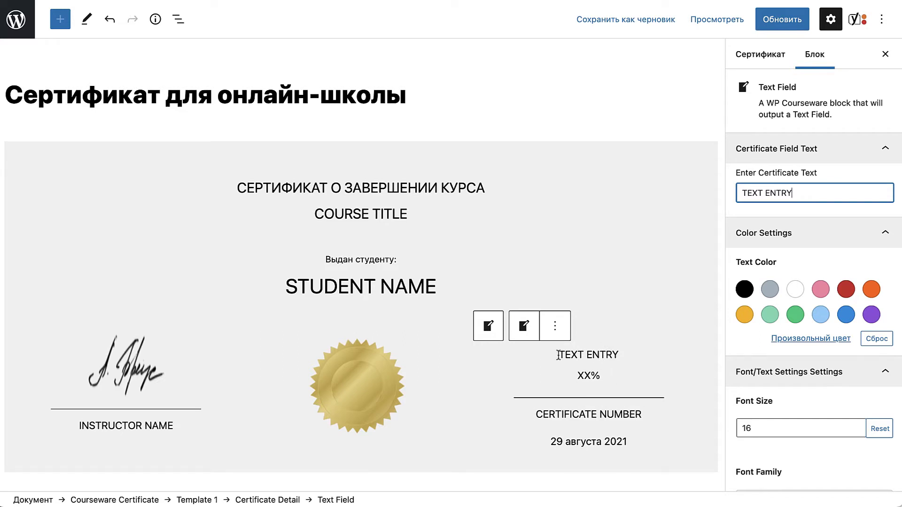
{"action": "key", "text": "ctrl+a"}
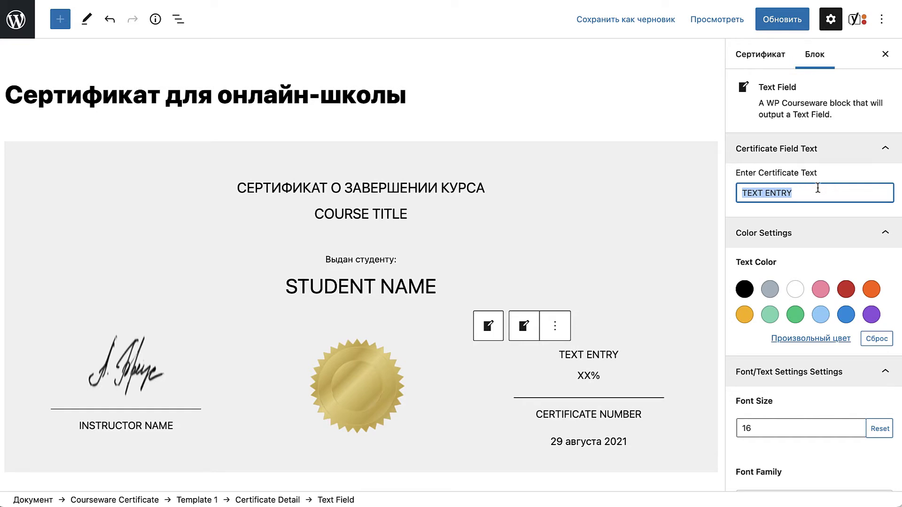
{"action": "left_click", "coordinate": [563, 356]}
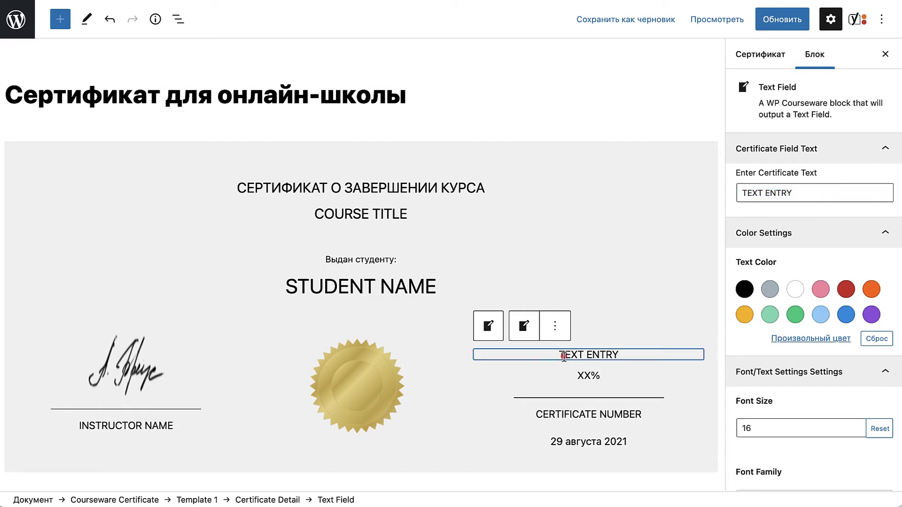
{"action": "left_click_drag", "start_coordinate": [797, 193], "coordinate": [712, 198]}
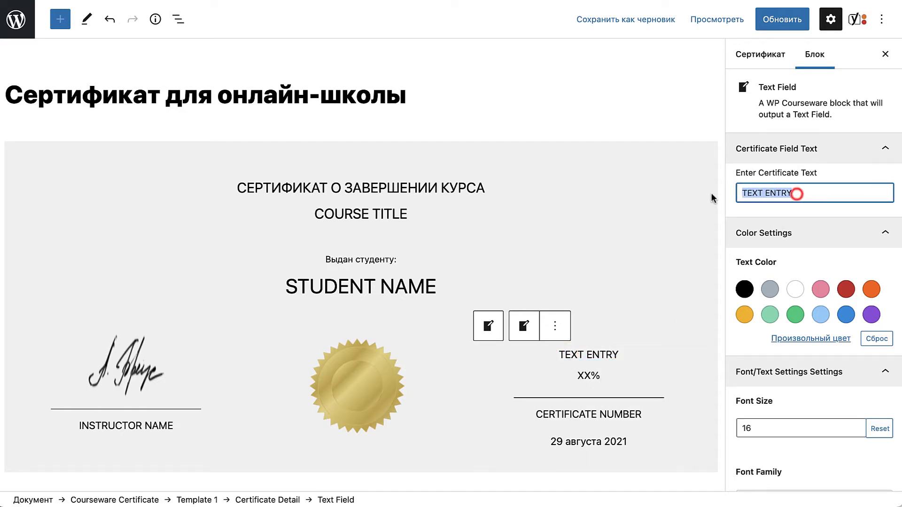
{"action": "type", "text": "оценка"}
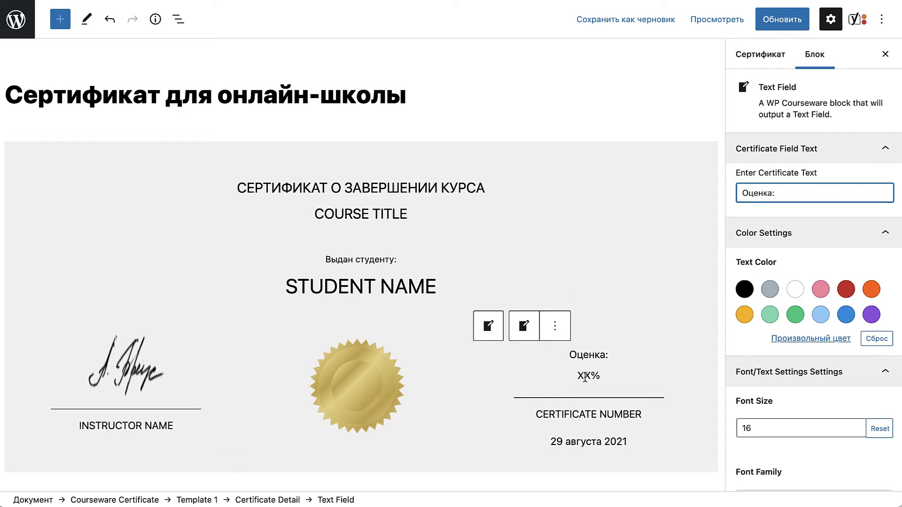
Step: Try hiding the cumulative grade on the certificate and switch it back on
{"action": "left_click", "coordinate": [585, 377]}
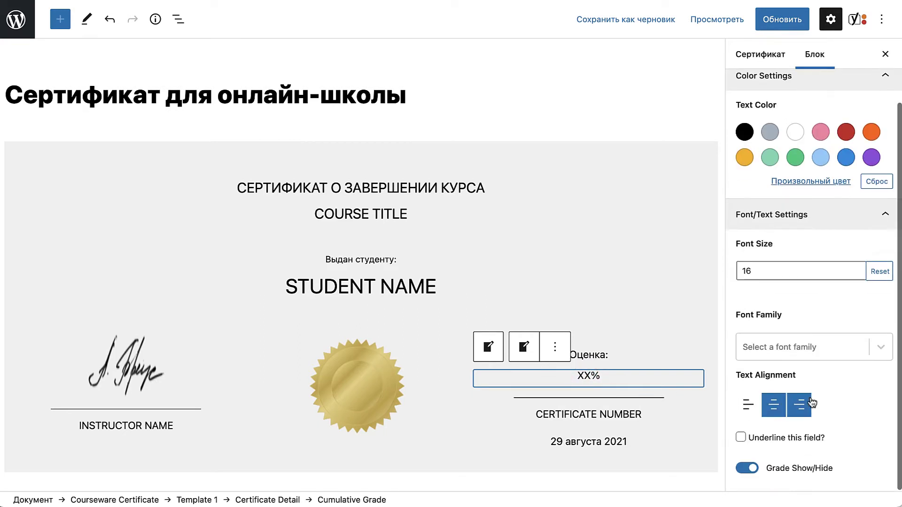
{"action": "scroll", "coordinate": [813, 404], "scroll_direction": "down", "scroll_amount": 3}
{"action": "left_click_drag", "start_coordinate": [780, 468], "coordinate": [829, 468]}
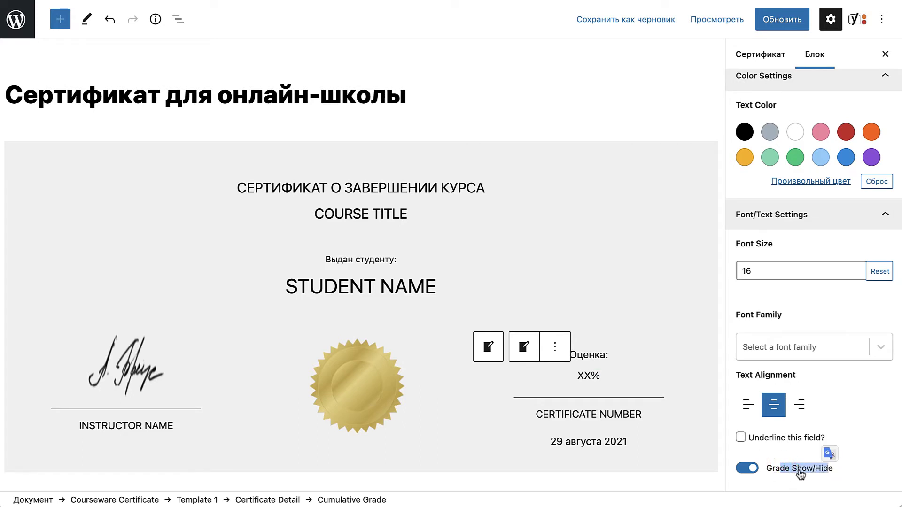
{"action": "left_click", "coordinate": [745, 469]}
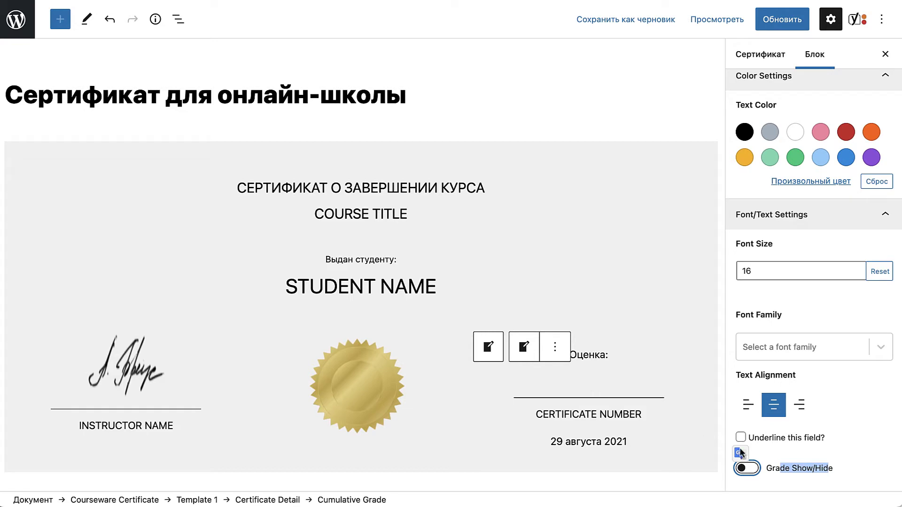
{"action": "left_click", "coordinate": [752, 469]}
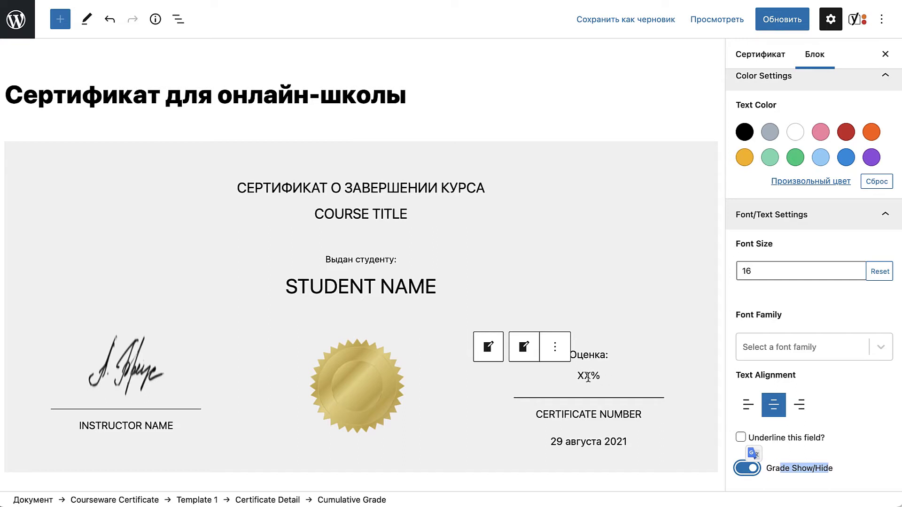
Step: Try hiding the certificate number below the grade line and switch it back on
{"action": "left_click", "coordinate": [582, 415]}
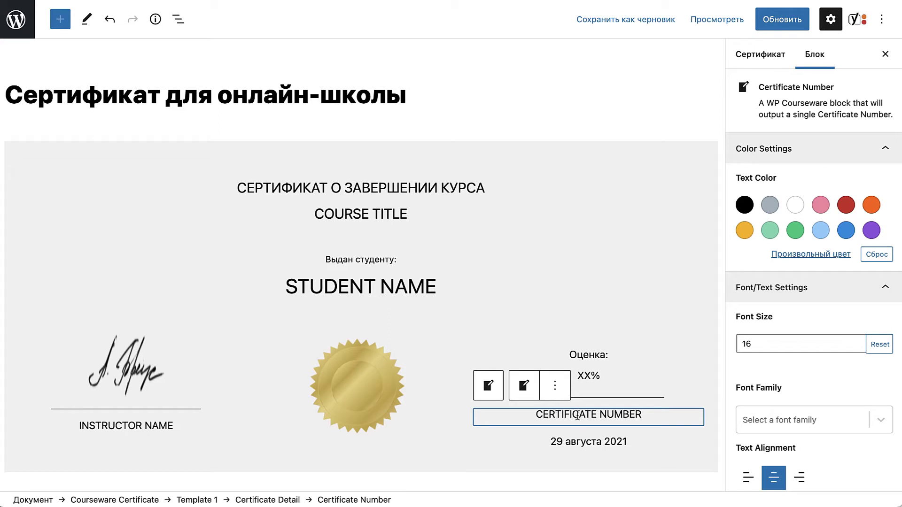
{"action": "scroll", "coordinate": [762, 414], "scroll_direction": "down", "scroll_amount": 5}
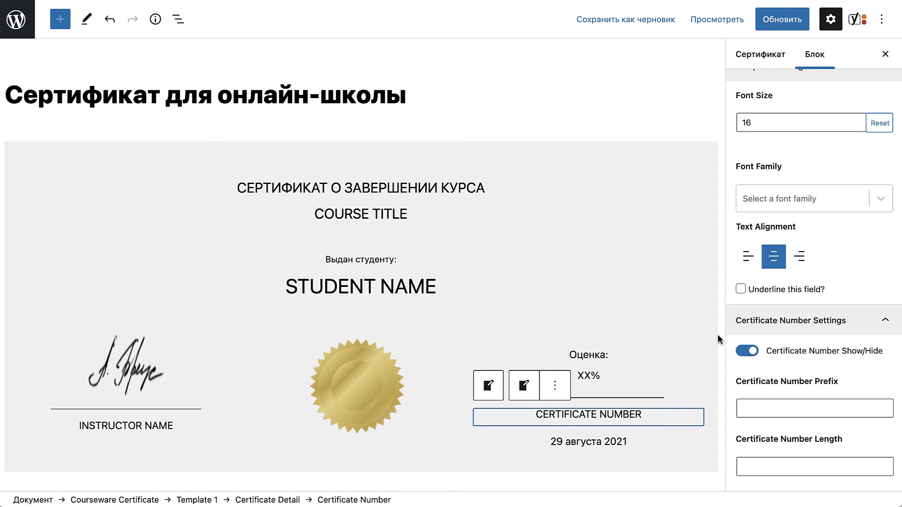
{"action": "left_click", "coordinate": [739, 352]}
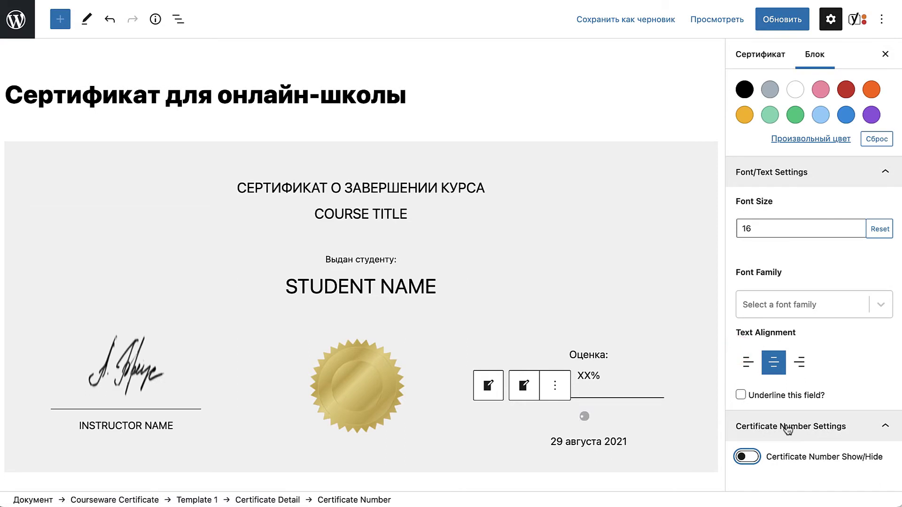
{"action": "left_click", "coordinate": [751, 455]}
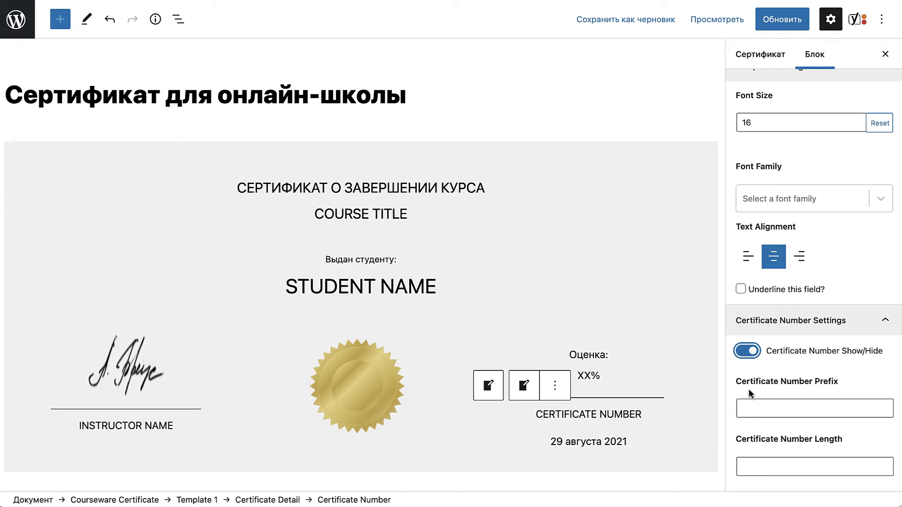
Step: Set the certificate number prefix to "AB-" and the certificate number length to 6
{"action": "left_click_drag", "start_coordinate": [838, 381], "coordinate": [727, 397]}
{"action": "left_click", "coordinate": [756, 407]}
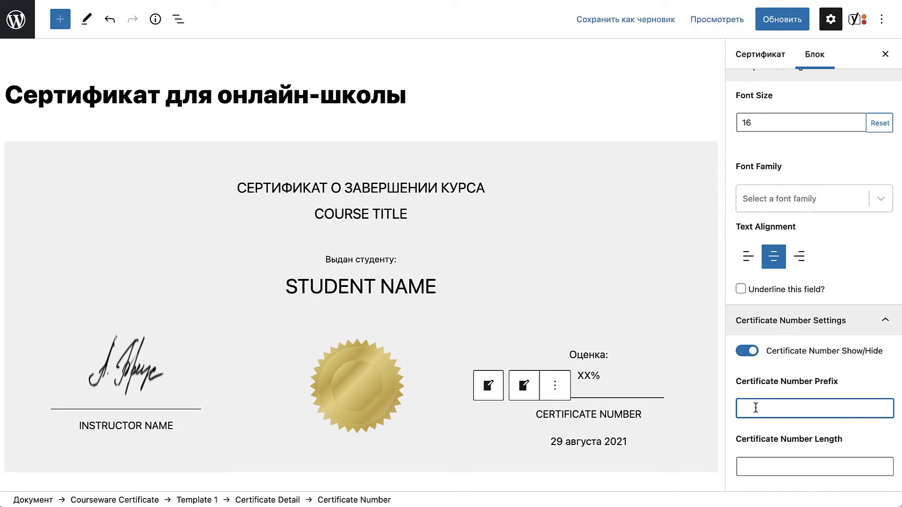
{"action": "key", "text": "BackSpace"}
{"action": "key", "text": "BackSpace"}
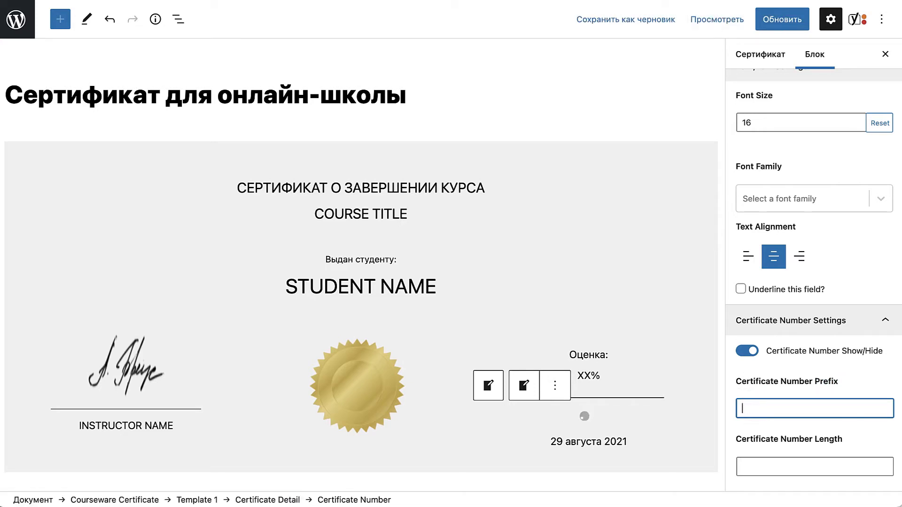
{"action": "left_click_drag", "start_coordinate": [834, 439], "coordinate": [759, 440]}
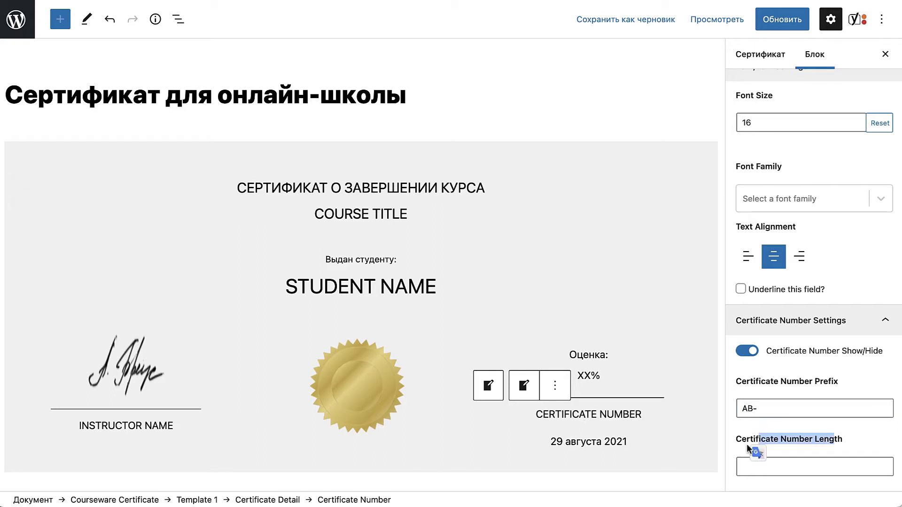
{"action": "left_click", "coordinate": [790, 437]}
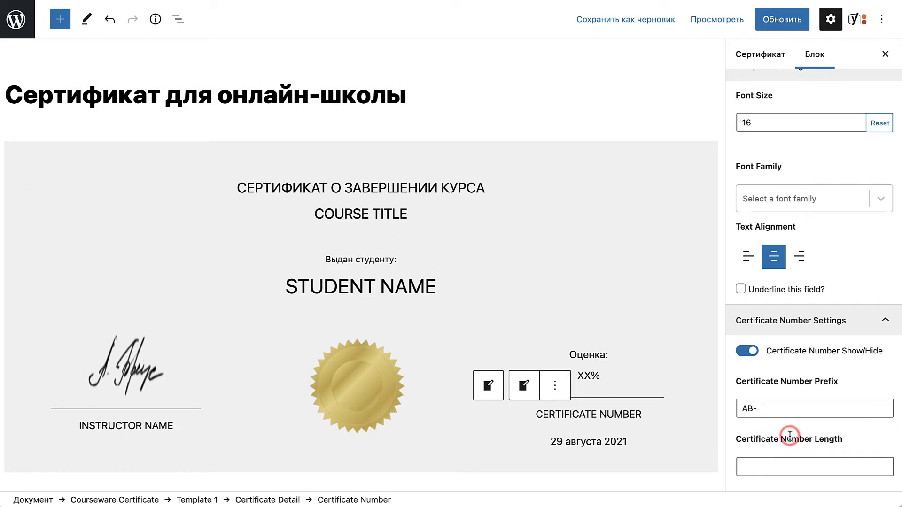
{"action": "left_click", "coordinate": [756, 467]}
{"action": "type", "text": "5"}
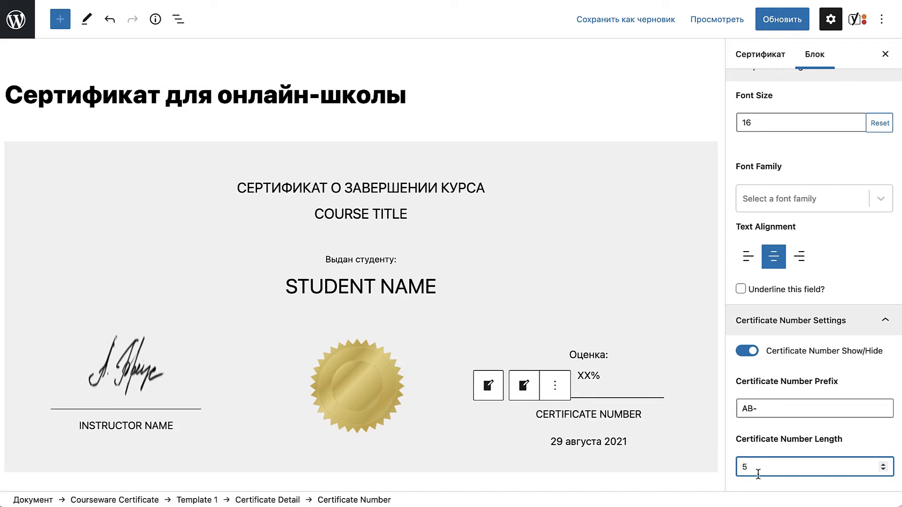
{"action": "double_click", "coordinate": [747, 465]}
{"action": "type", "text": "6"}
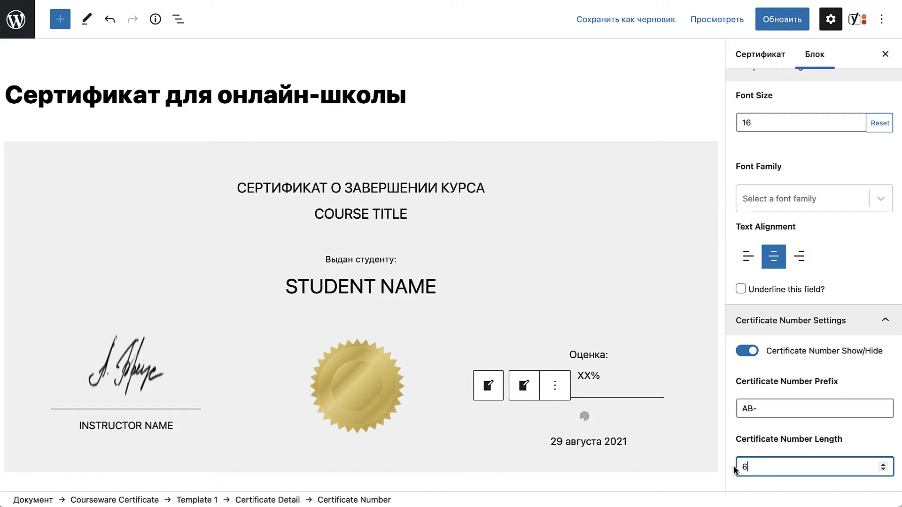
Step: Check the expiry date's formatting options and save the updated certificate
{"action": "left_click", "coordinate": [579, 443]}
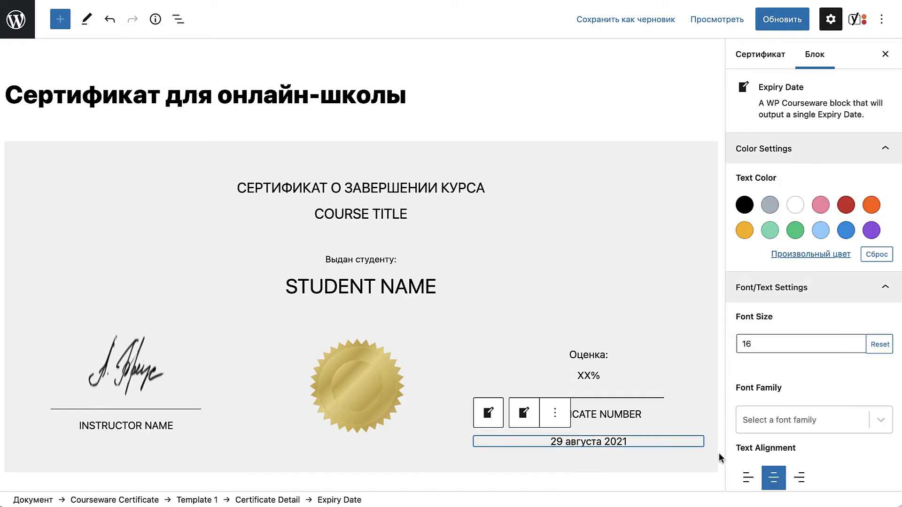
{"action": "scroll", "coordinate": [777, 452], "scroll_direction": "down", "scroll_amount": 3}
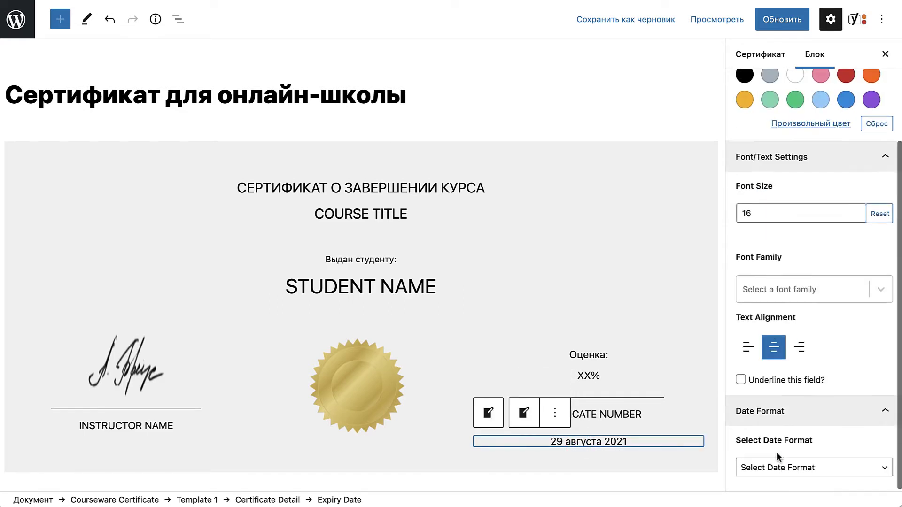
{"action": "scroll", "coordinate": [777, 452], "scroll_direction": "up", "scroll_amount": 3}
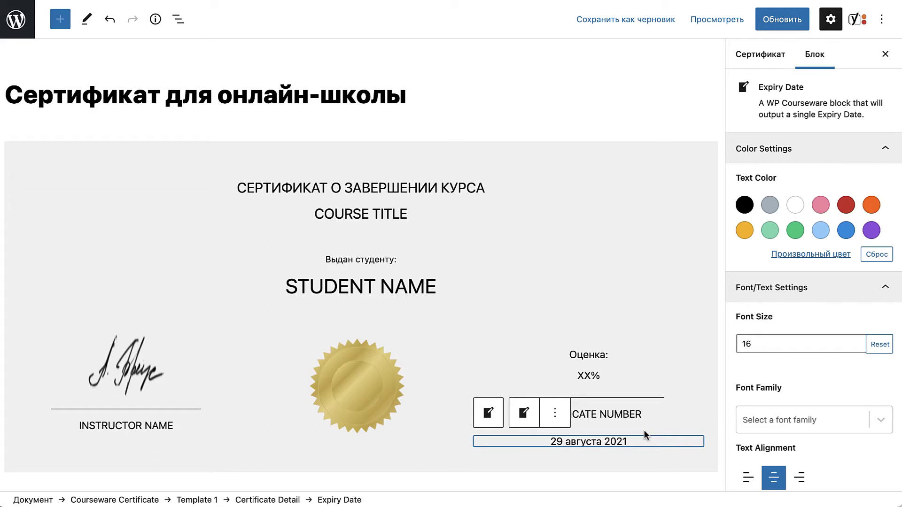
{"action": "left_click", "coordinate": [793, 25]}
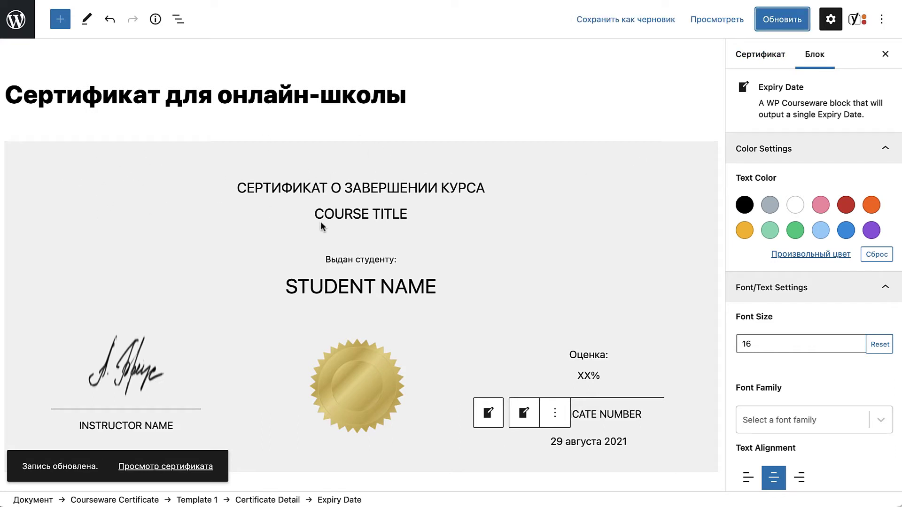
Step: Preview the Template 1 certificate as a PDF, examine how the heading, course title and student name render, and close the preview
{"action": "left_click", "coordinate": [107, 183]}
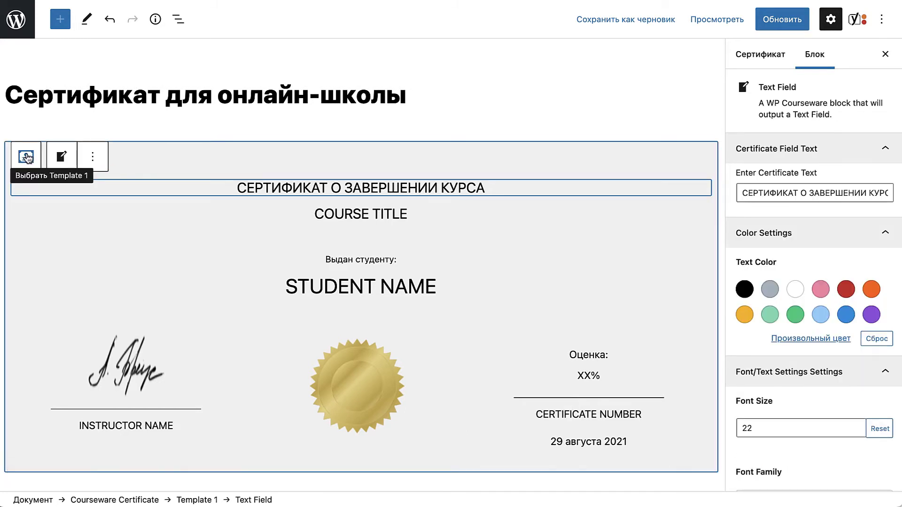
{"action": "left_click", "coordinate": [26, 157]}
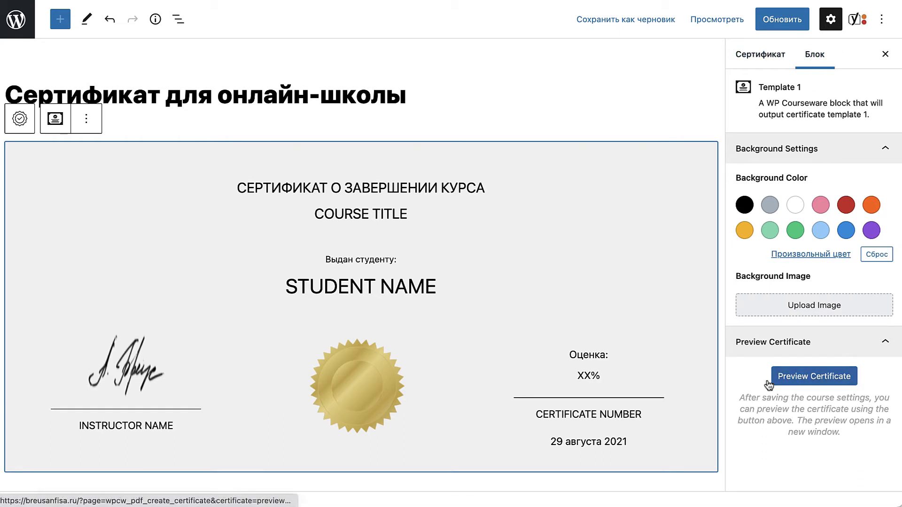
{"action": "left_click", "coordinate": [813, 380]}
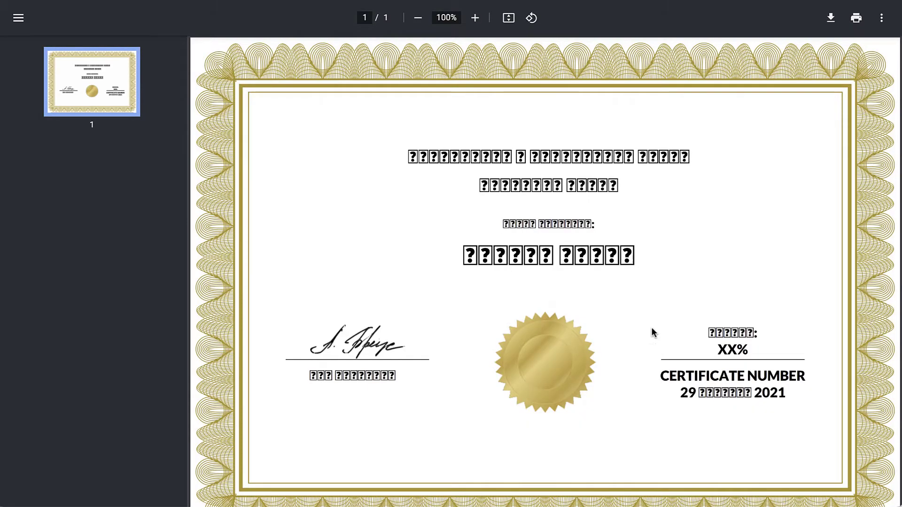
{"action": "left_click_drag", "start_coordinate": [408, 157], "coordinate": [689, 157]}
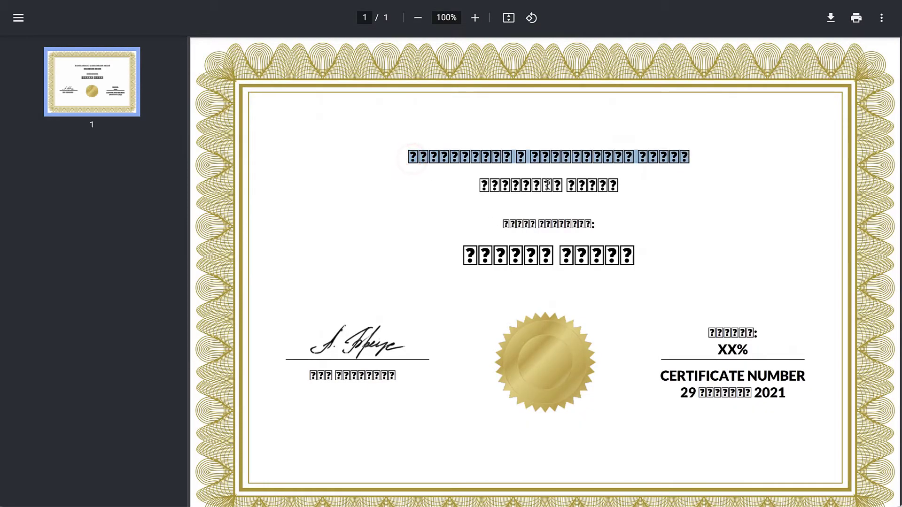
{"action": "left_click_drag", "start_coordinate": [479, 186], "coordinate": [618, 185]}
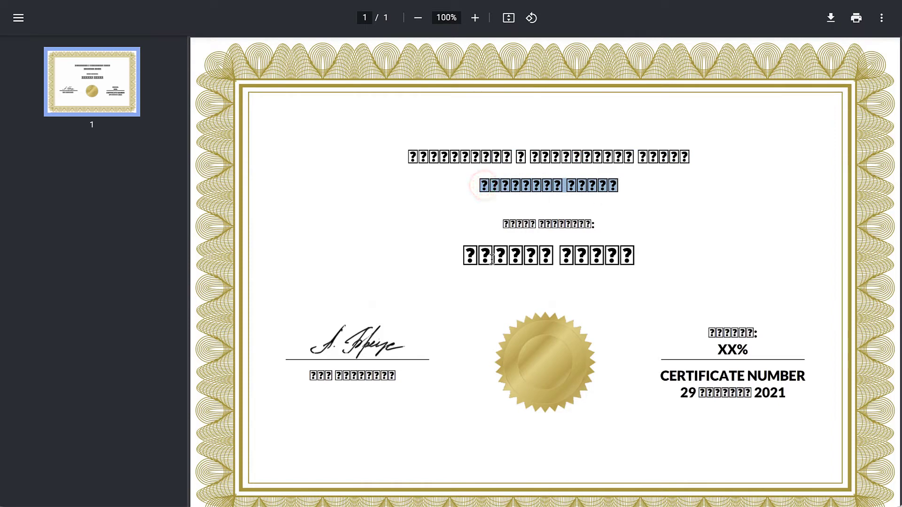
{"action": "left_click_drag", "start_coordinate": [466, 255], "coordinate": [618, 255]}
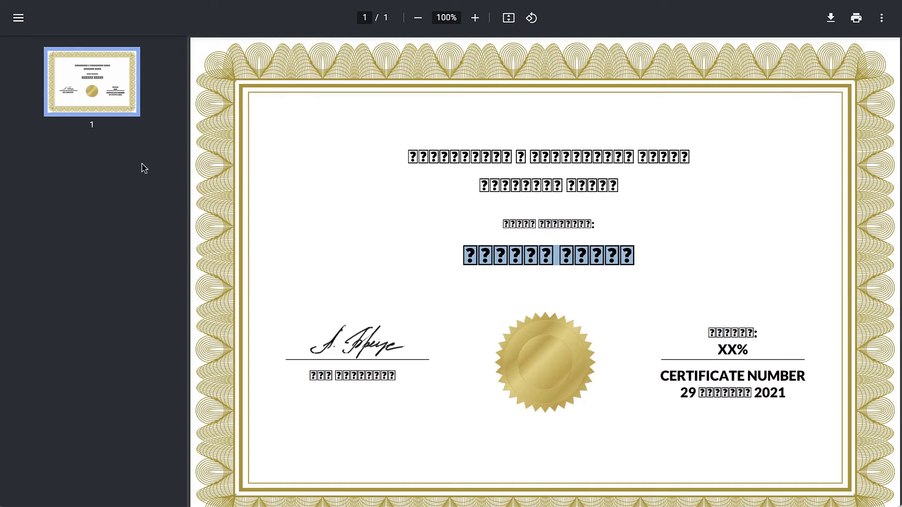
{"action": "key", "text": "super+w"}
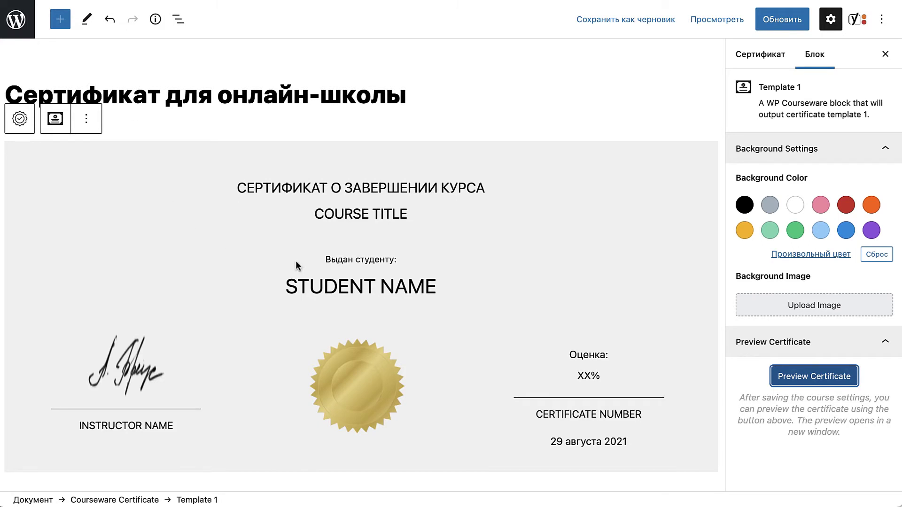
Step: Set the font size of the "СЕРТИФИКАТ О ЗАВЕРШЕНИИ КУРСА" heading to 24
{"action": "left_click", "coordinate": [279, 184]}
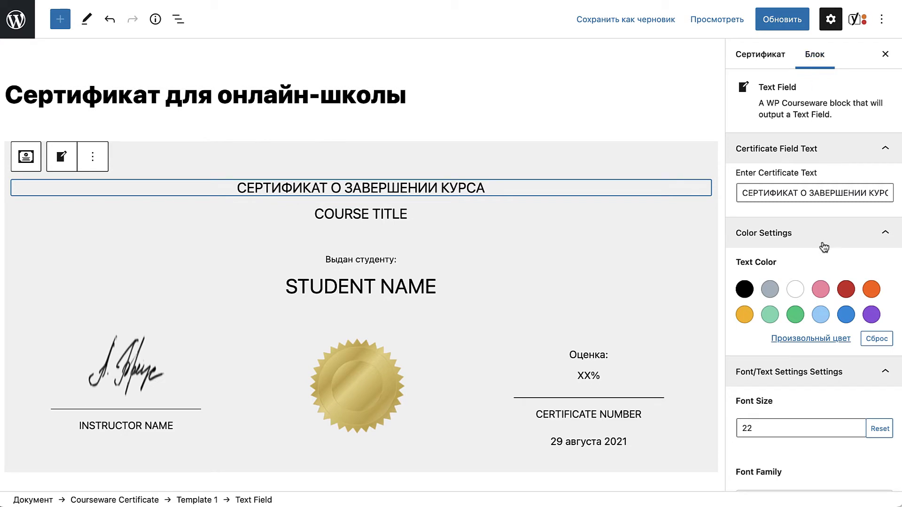
{"action": "scroll", "coordinate": [824, 248], "scroll_direction": "down", "scroll_amount": 3}
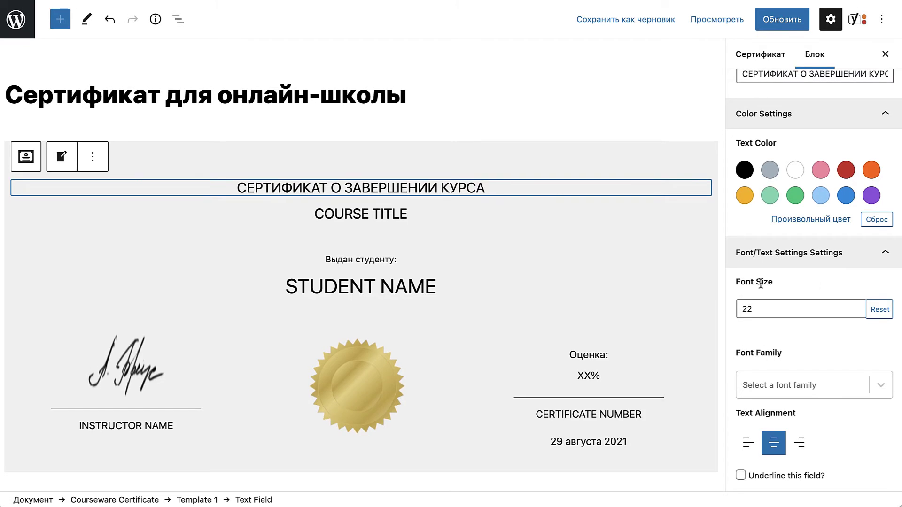
{"action": "left_click", "coordinate": [751, 308]}
{"action": "key", "text": "BackSpace"}
{"action": "type", "text": "4"}
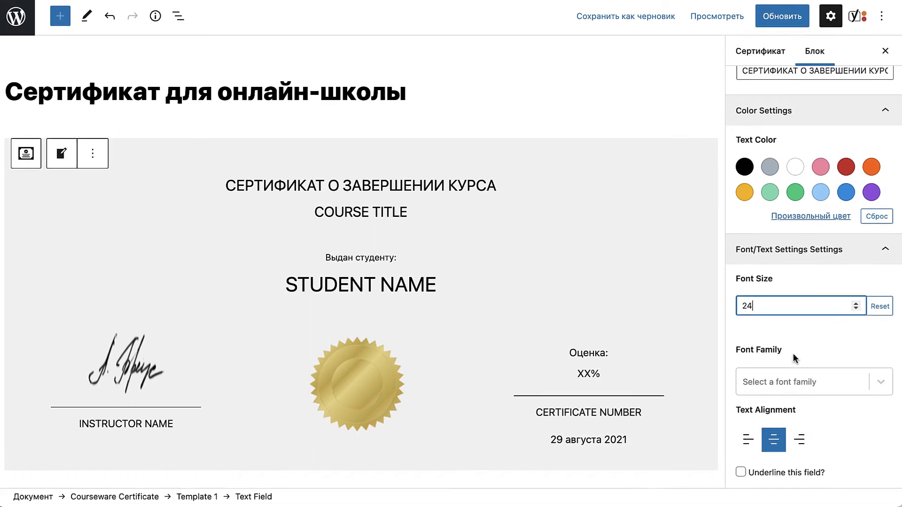
Step: Examine the font families available for the "СЕРТИФИКАТ О ЗАВЕРШЕНИИ КУРСА" heading, from Anton through Noto Serif
{"action": "left_click", "coordinate": [748, 350]}
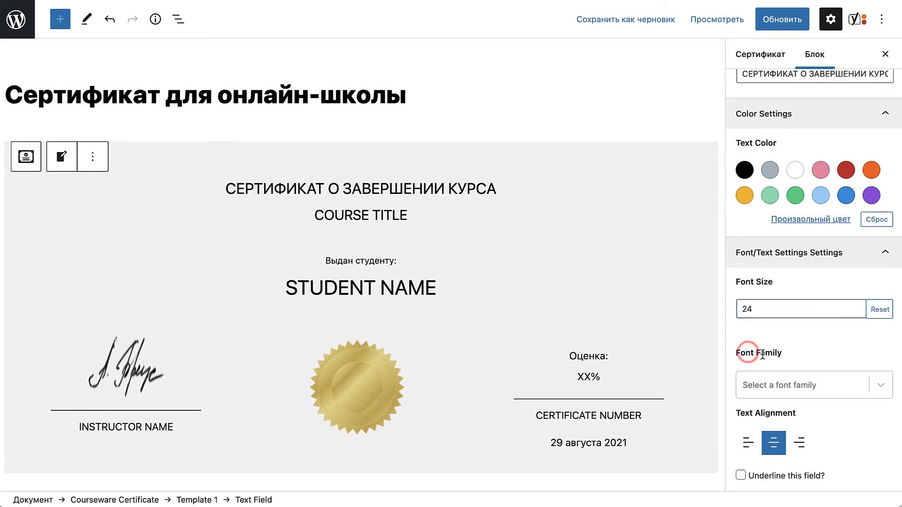
{"action": "left_click", "coordinate": [875, 386]}
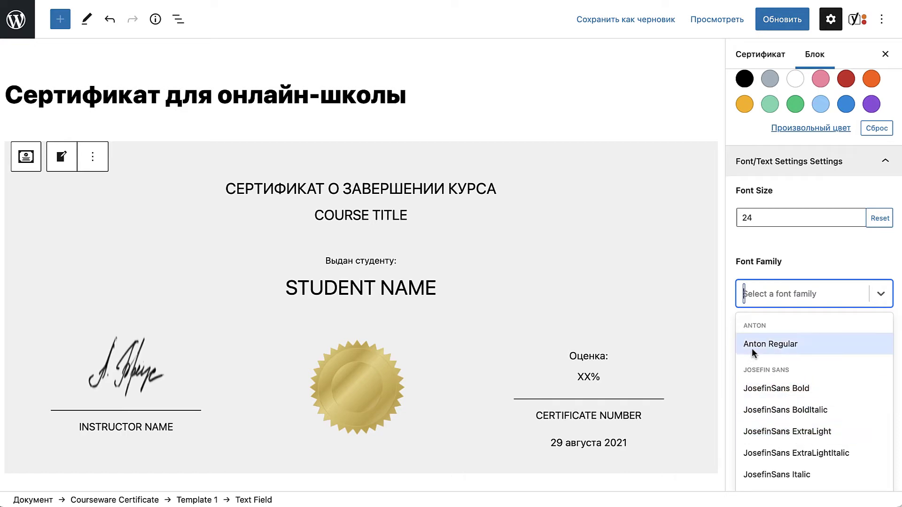
{"action": "scroll", "coordinate": [775, 391], "scroll_direction": "down", "scroll_amount": 6}
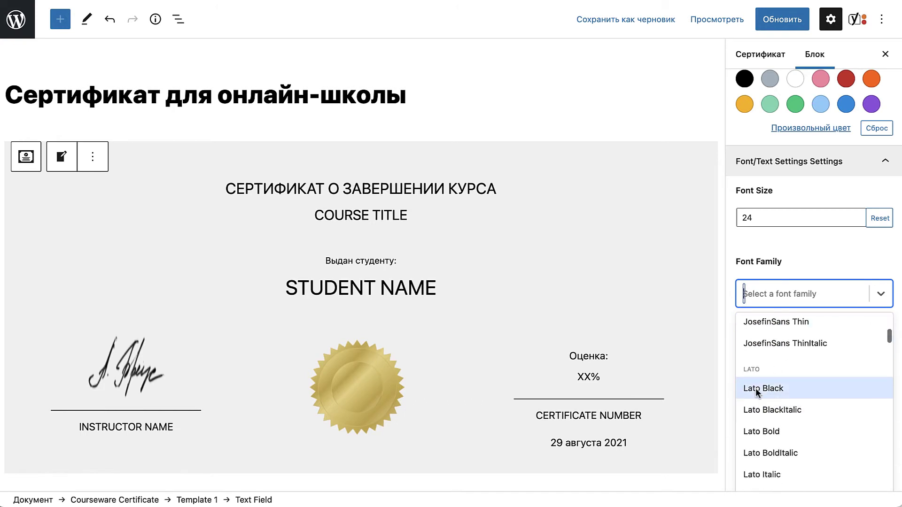
{"action": "scroll", "coordinate": [756, 388], "scroll_direction": "down", "scroll_amount": 5}
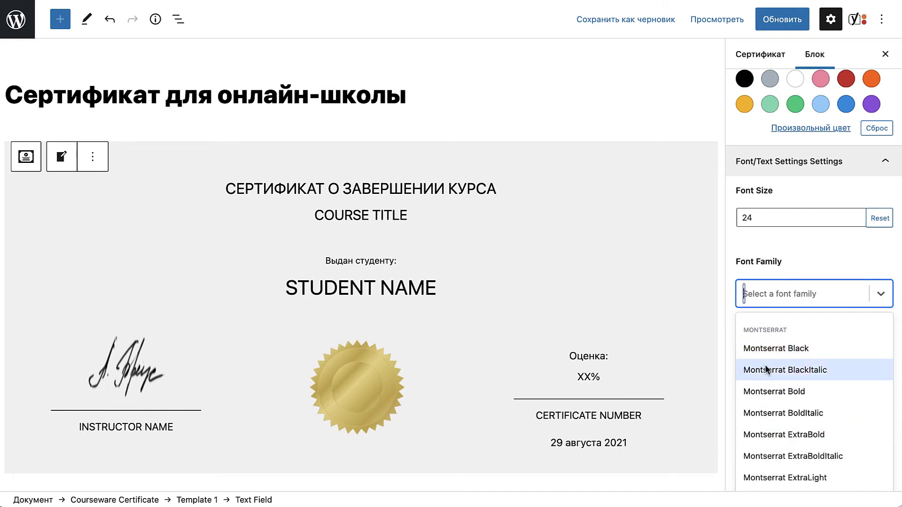
{"action": "scroll", "coordinate": [766, 421], "scroll_direction": "down", "scroll_amount": 3}
{"action": "scroll", "coordinate": [764, 454], "scroll_direction": "down", "scroll_amount": 8}
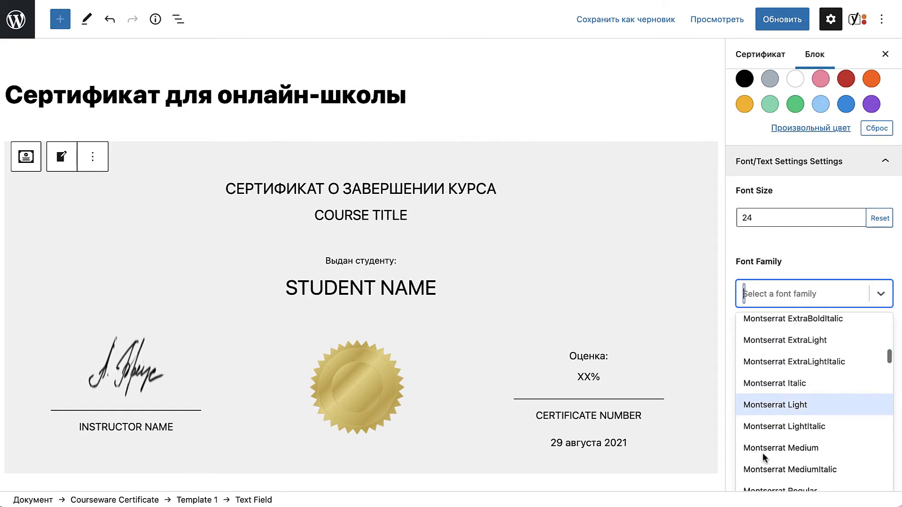
{"action": "scroll", "coordinate": [763, 456], "scroll_direction": "down", "scroll_amount": 2}
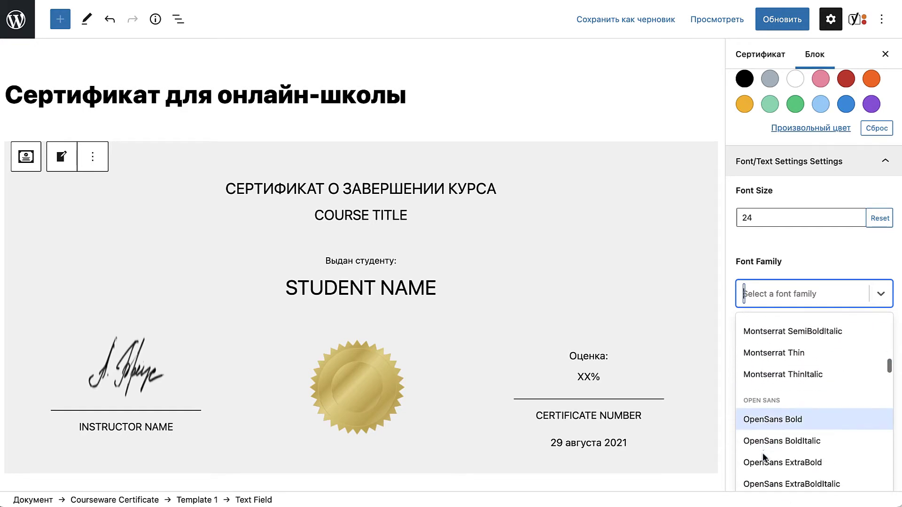
{"action": "scroll", "coordinate": [764, 421], "scroll_direction": "down", "scroll_amount": 10}
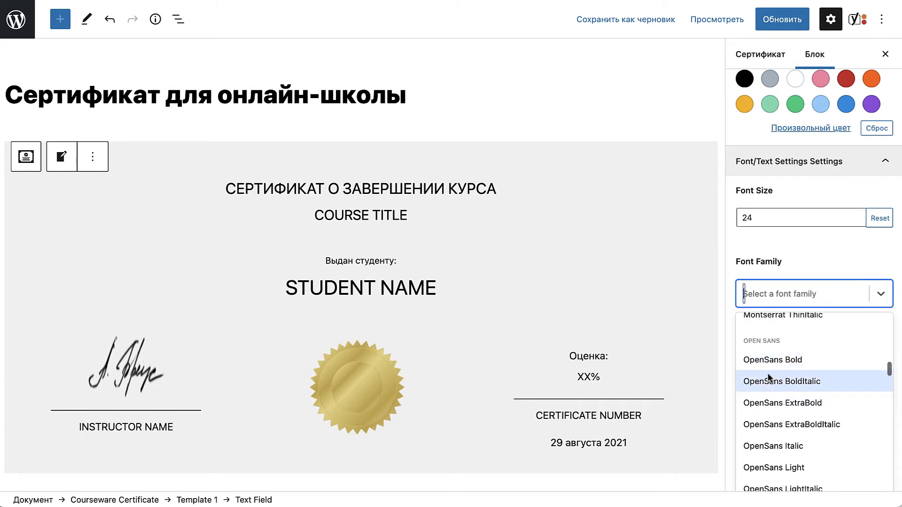
{"action": "scroll", "coordinate": [764, 444], "scroll_direction": "down", "scroll_amount": 1}
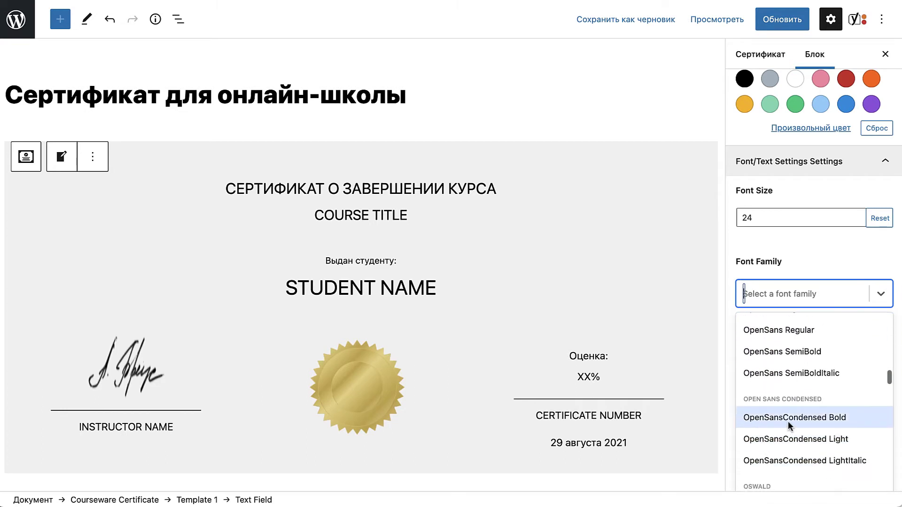
{"action": "scroll", "coordinate": [797, 426], "scroll_direction": "down", "scroll_amount": 6}
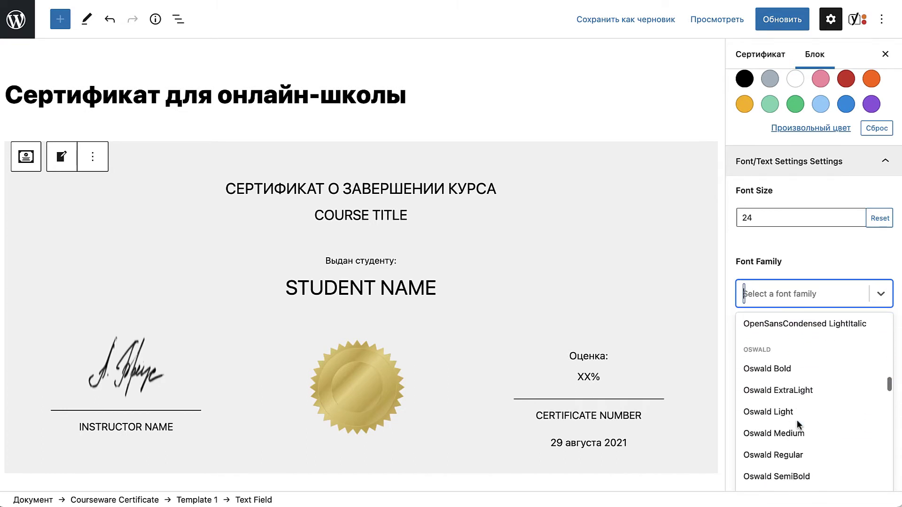
{"action": "scroll", "coordinate": [770, 375], "scroll_direction": "down", "scroll_amount": 6}
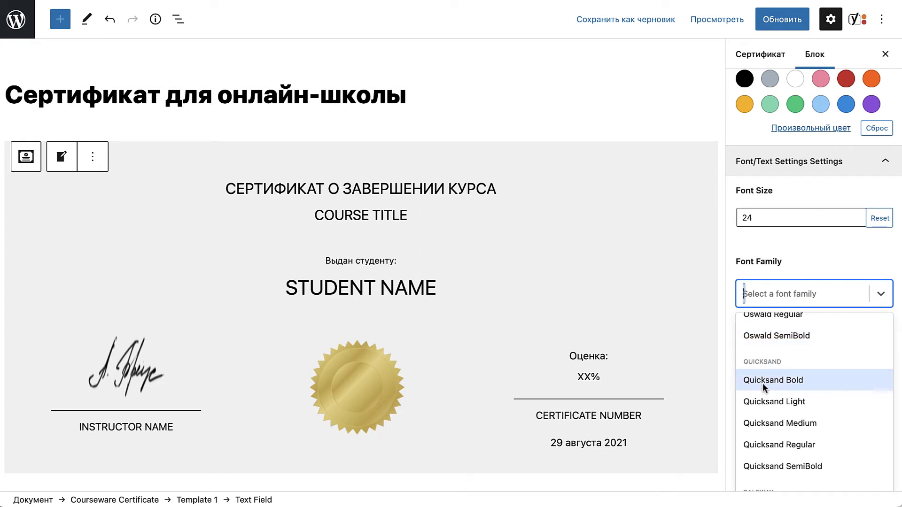
{"action": "scroll", "coordinate": [763, 423], "scroll_direction": "down", "scroll_amount": 1}
{"action": "scroll", "coordinate": [763, 435], "scroll_direction": "down", "scroll_amount": 4}
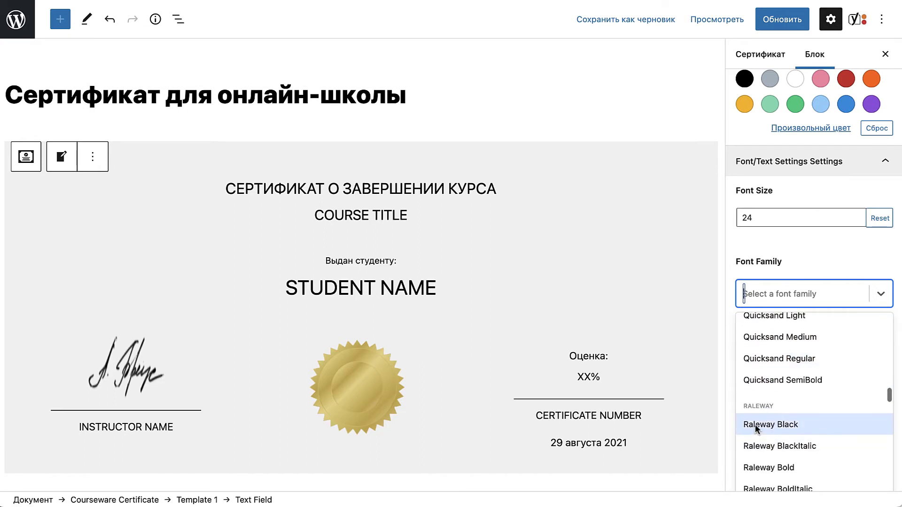
{"action": "scroll", "coordinate": [765, 426], "scroll_direction": "down", "scroll_amount": 12}
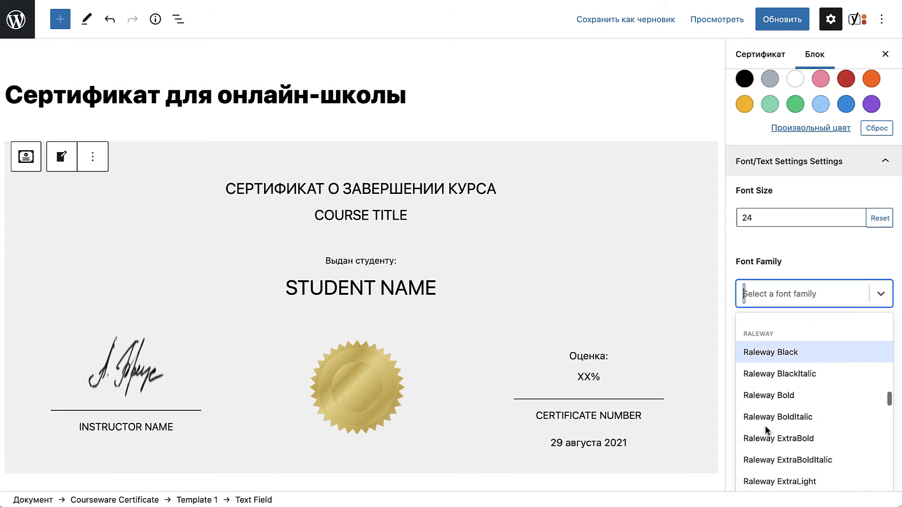
{"action": "scroll", "coordinate": [756, 446], "scroll_direction": "down", "scroll_amount": 6}
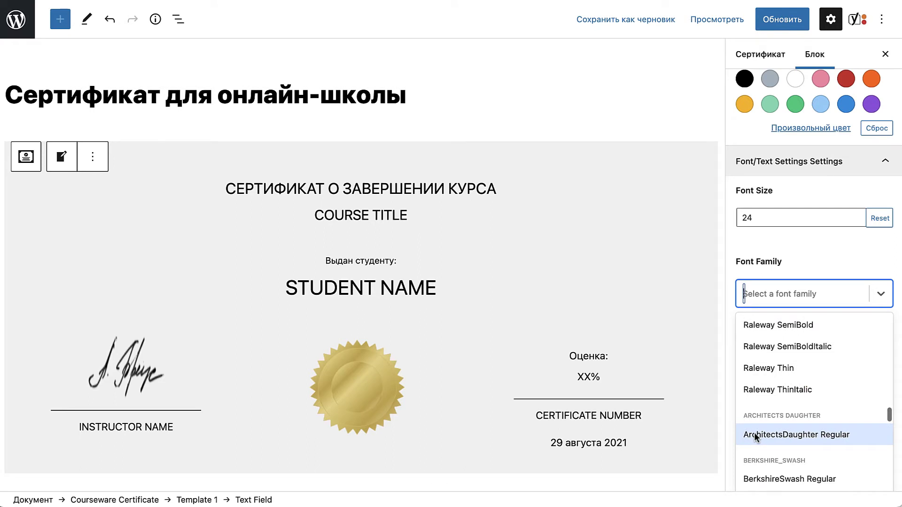
{"action": "scroll", "coordinate": [756, 437], "scroll_direction": "down", "scroll_amount": 4}
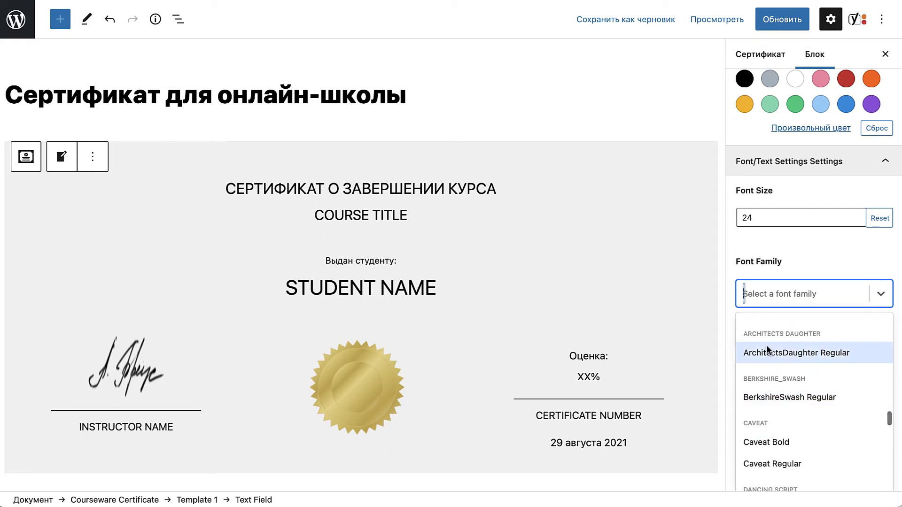
{"action": "scroll", "coordinate": [763, 388], "scroll_direction": "down", "scroll_amount": 3}
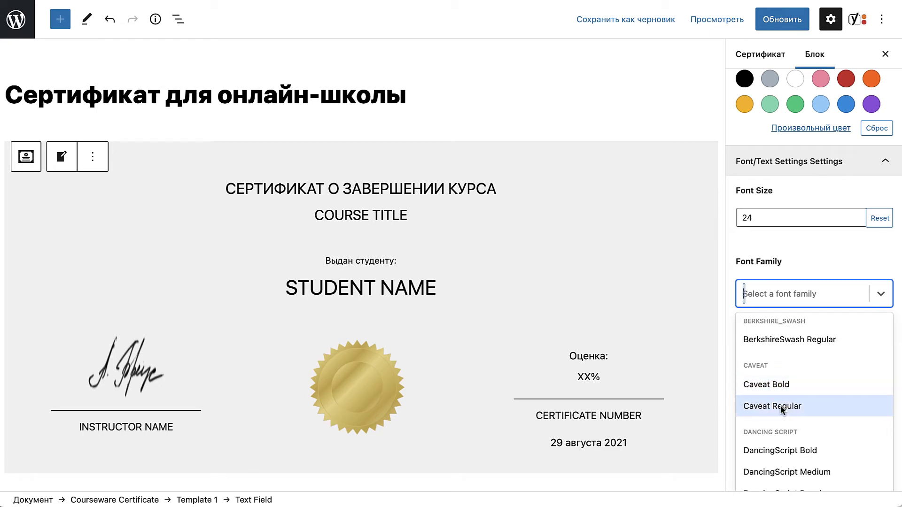
{"action": "scroll", "coordinate": [780, 404], "scroll_direction": "down", "scroll_amount": 4}
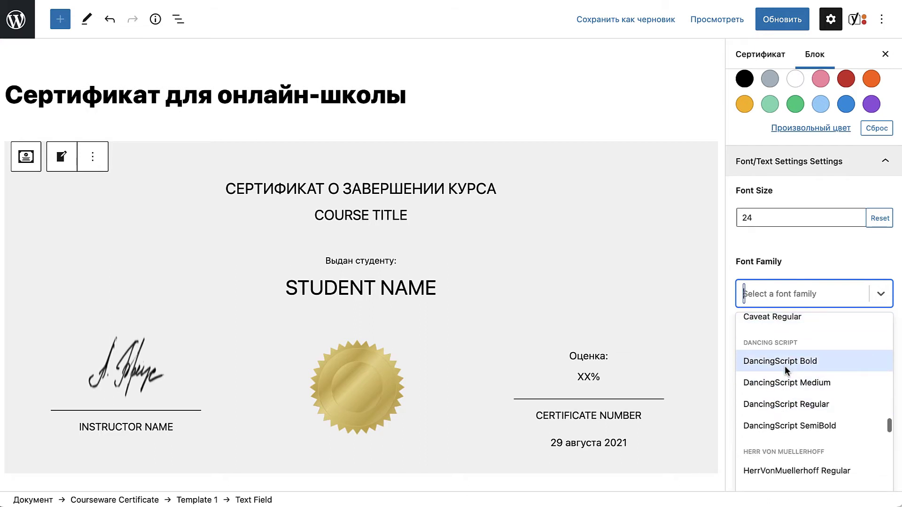
{"action": "scroll", "coordinate": [785, 366], "scroll_direction": "down", "scroll_amount": 4}
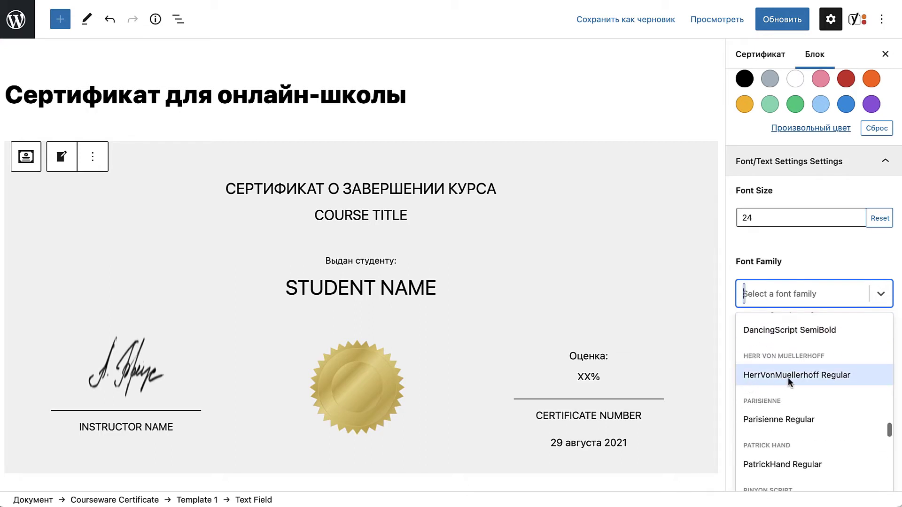
{"action": "scroll", "coordinate": [799, 378], "scroll_direction": "down", "scroll_amount": 3}
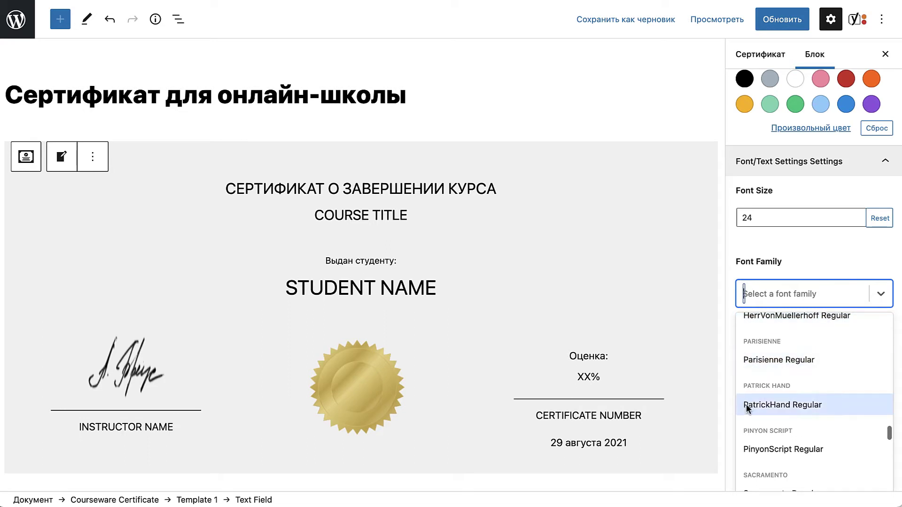
{"action": "scroll", "coordinate": [756, 395], "scroll_direction": "down", "scroll_amount": 3}
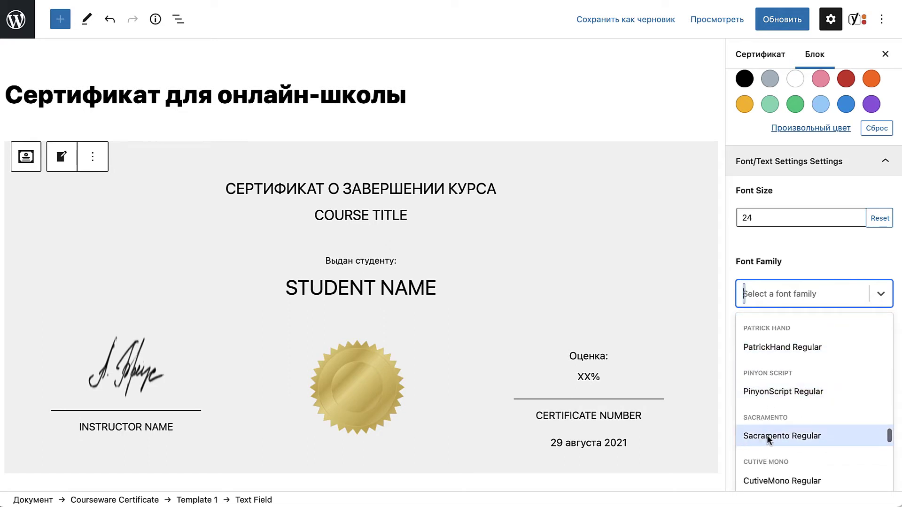
{"action": "scroll", "coordinate": [767, 437], "scroll_direction": "down", "scroll_amount": 4}
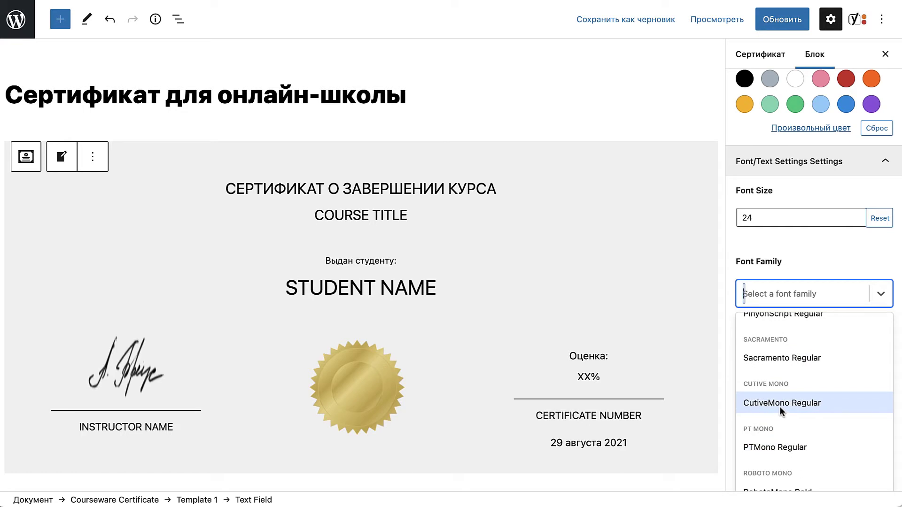
{"action": "scroll", "coordinate": [779, 407], "scroll_direction": "down", "scroll_amount": 3}
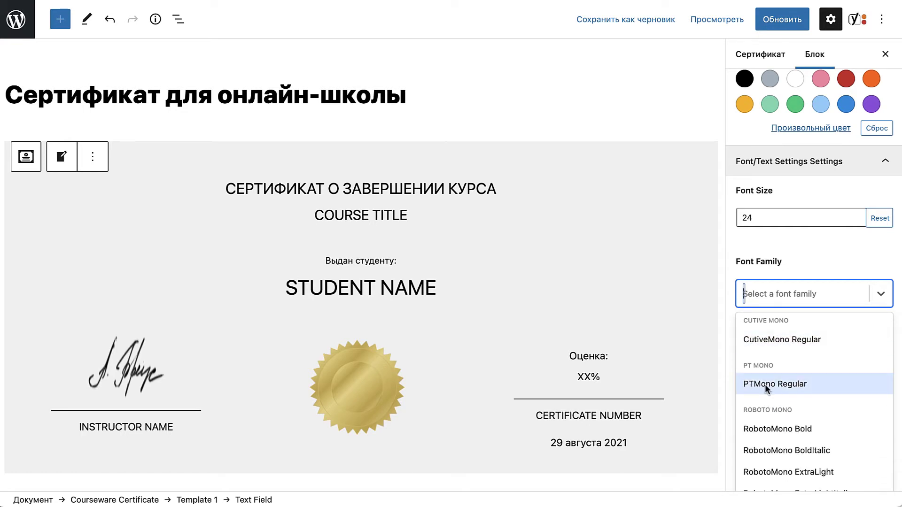
{"action": "scroll", "coordinate": [765, 385], "scroll_direction": "down", "scroll_amount": 3}
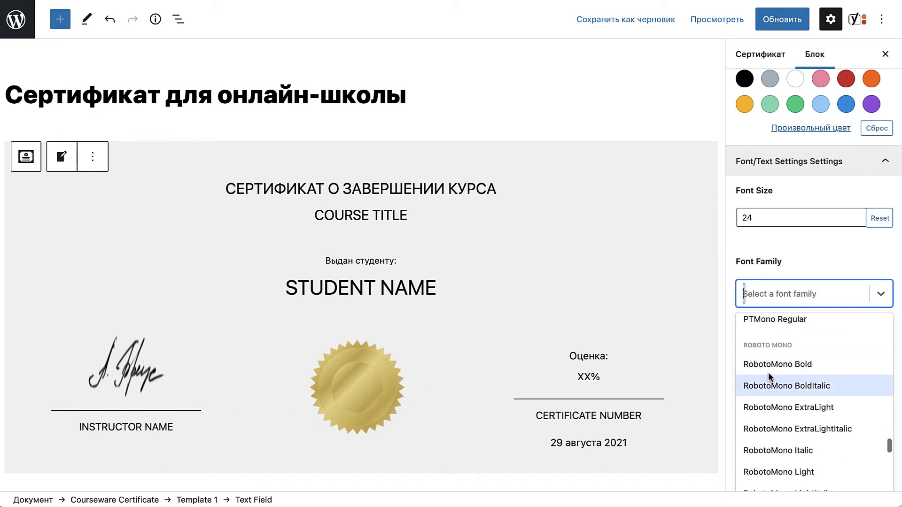
{"action": "scroll", "coordinate": [770, 418], "scroll_direction": "down", "scroll_amount": 11}
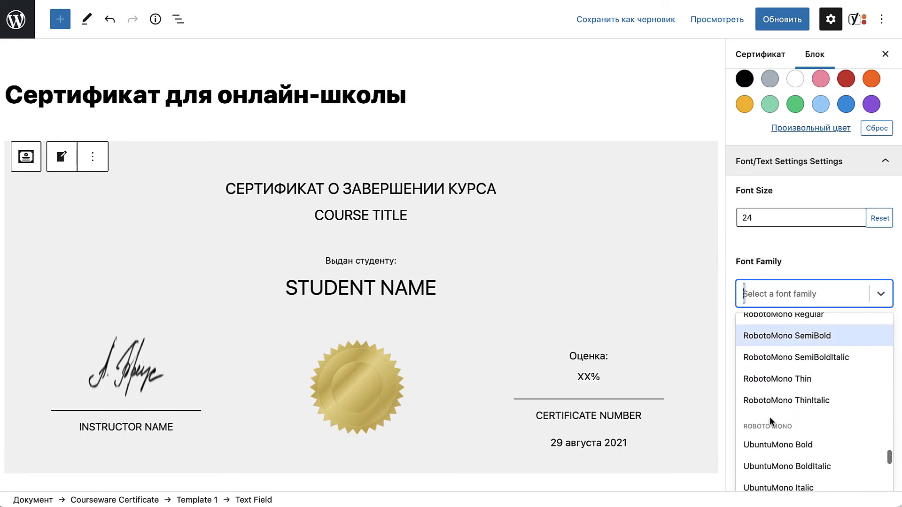
{"action": "scroll", "coordinate": [769, 416], "scroll_direction": "down", "scroll_amount": 7}
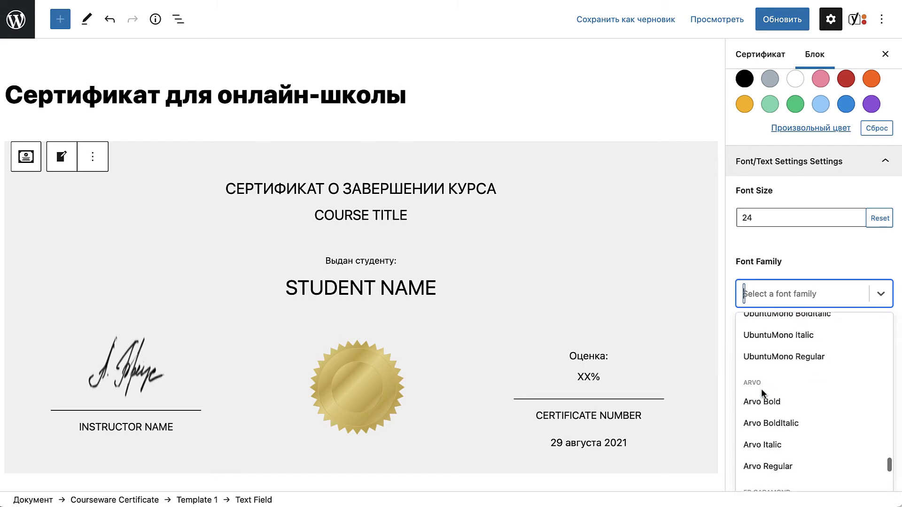
{"action": "scroll", "coordinate": [752, 402], "scroll_direction": "down", "scroll_amount": 5}
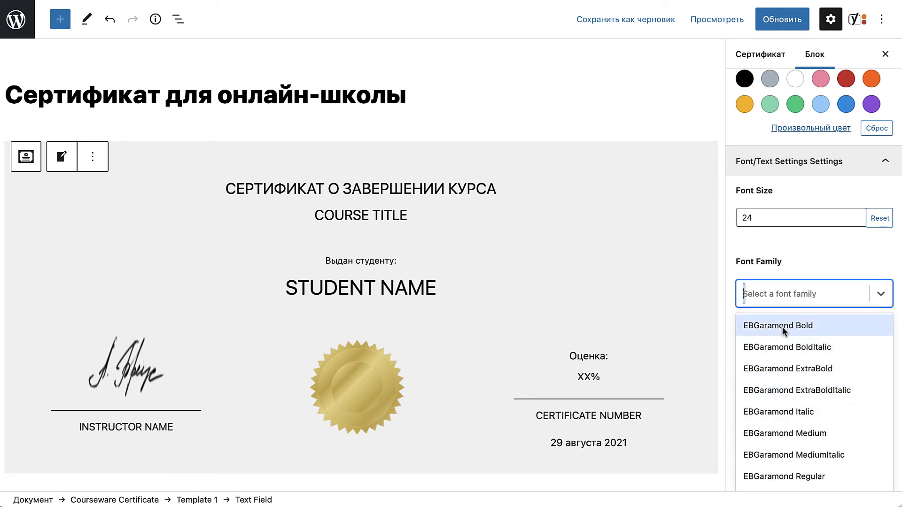
{"action": "scroll", "coordinate": [782, 345], "scroll_direction": "down", "scroll_amount": 7}
{"action": "scroll", "coordinate": [790, 366], "scroll_direction": "down", "scroll_amount": 2}
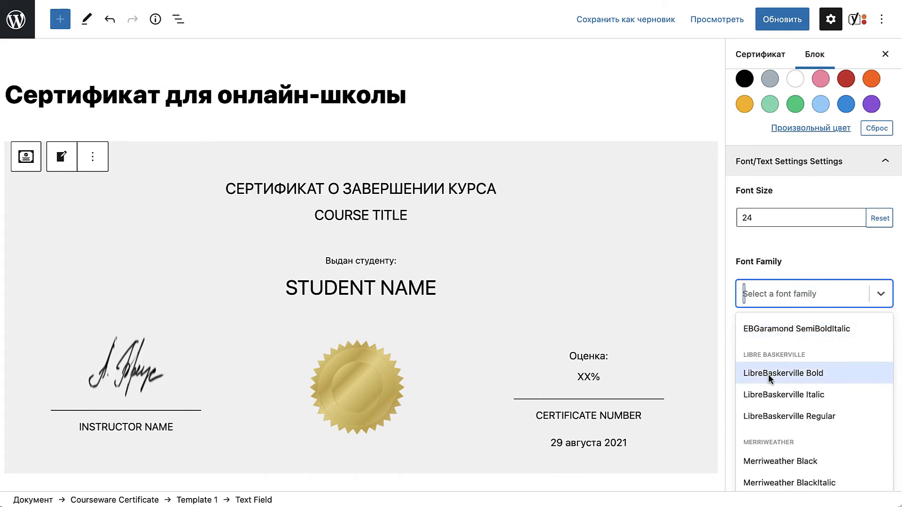
{"action": "scroll", "coordinate": [766, 376], "scroll_direction": "down", "scroll_amount": 4}
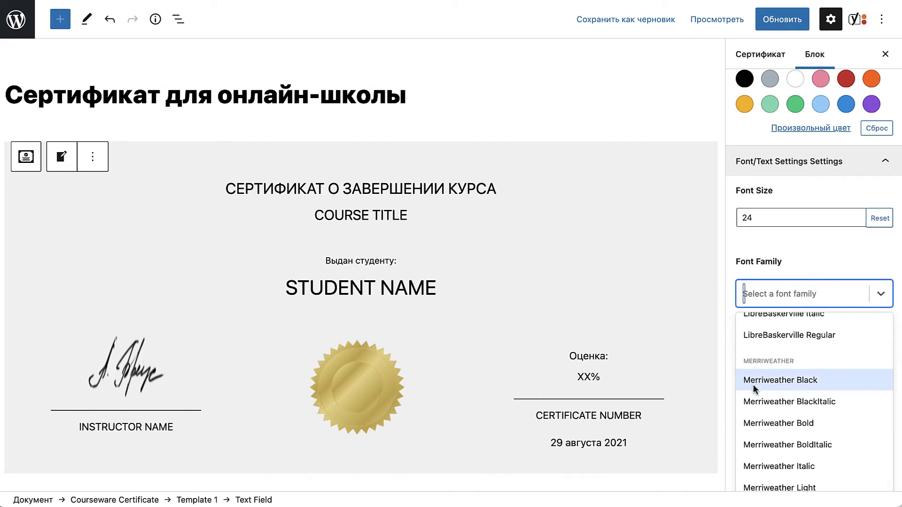
{"action": "scroll", "coordinate": [777, 384], "scroll_direction": "down", "scroll_amount": 7}
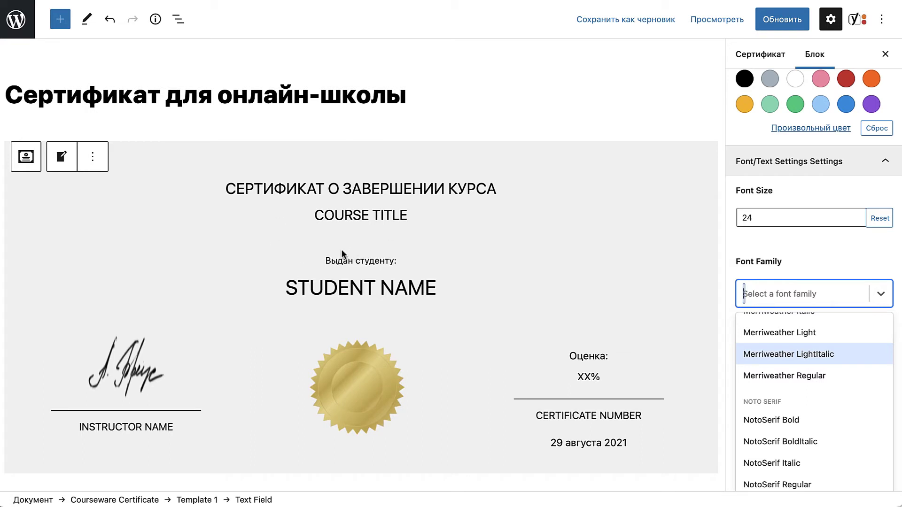
Step: Set the font family of the "СЕРТИФИКАТ О ЗАВЕРШЕНИИ КУРСА" heading to Oswald Bold
{"action": "left_click", "coordinate": [242, 188]}
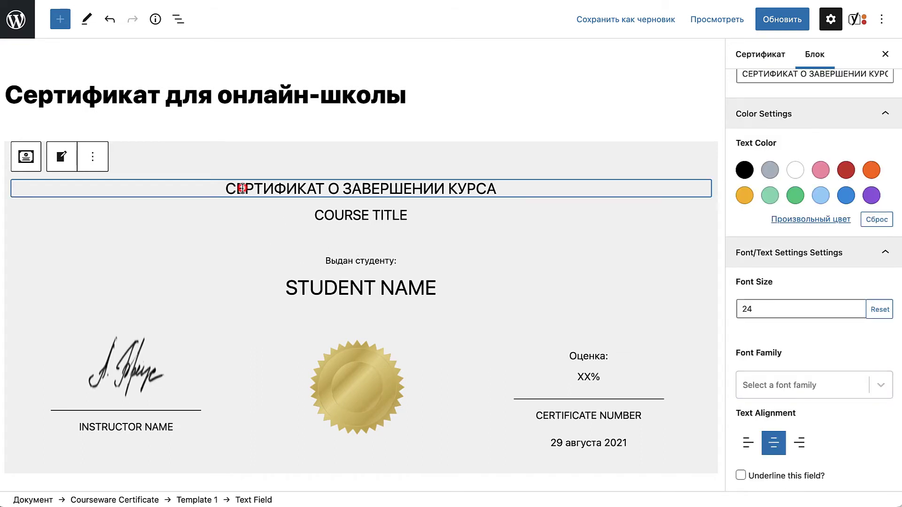
{"action": "left_click", "coordinate": [880, 388]}
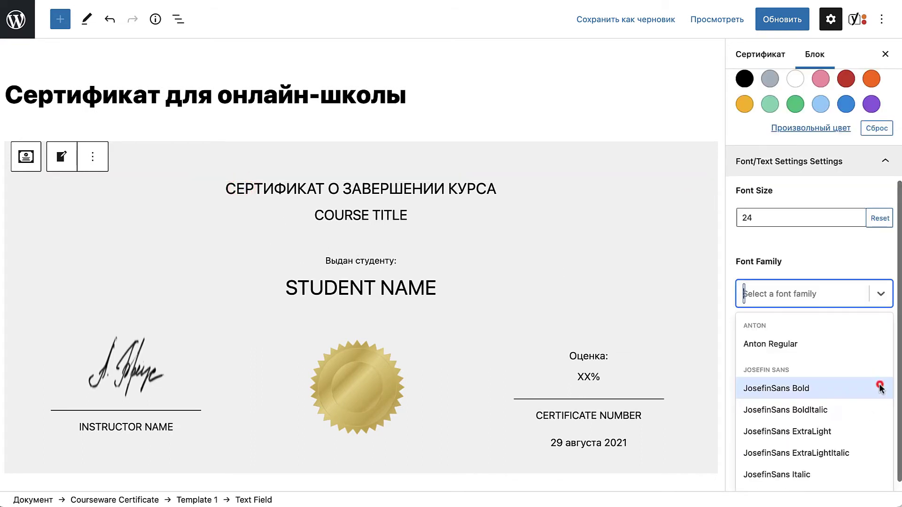
{"action": "scroll", "coordinate": [777, 429], "scroll_direction": "down", "scroll_amount": 3}
{"action": "scroll", "coordinate": [777, 430], "scroll_direction": "down", "scroll_amount": 15}
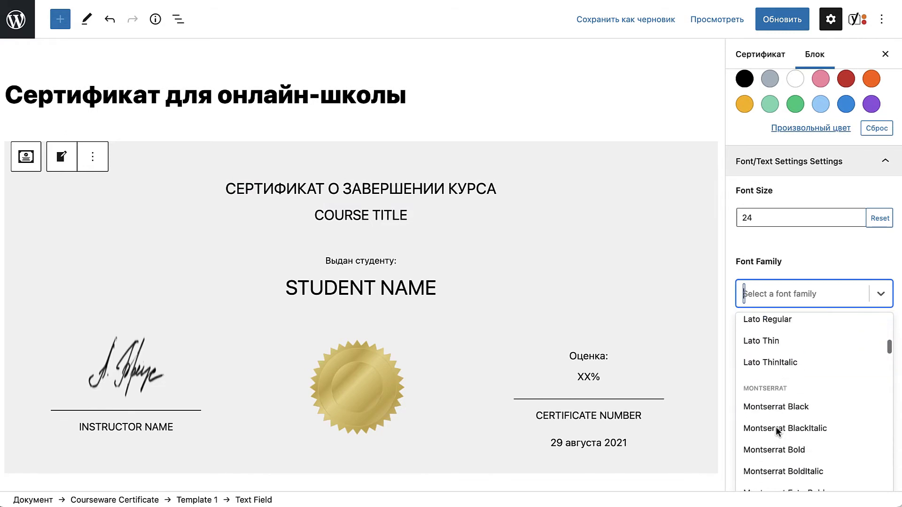
{"action": "scroll", "coordinate": [778, 431], "scroll_direction": "down", "scroll_amount": 2}
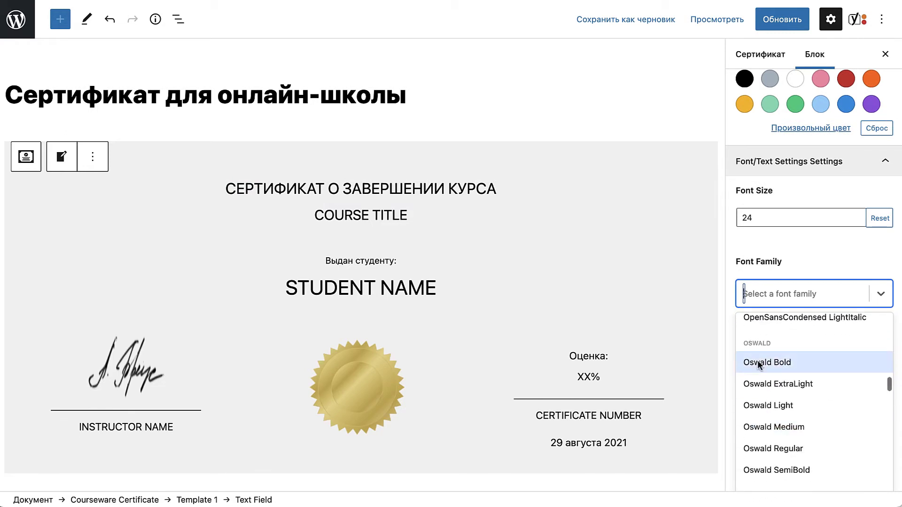
{"action": "left_click", "coordinate": [757, 363]}
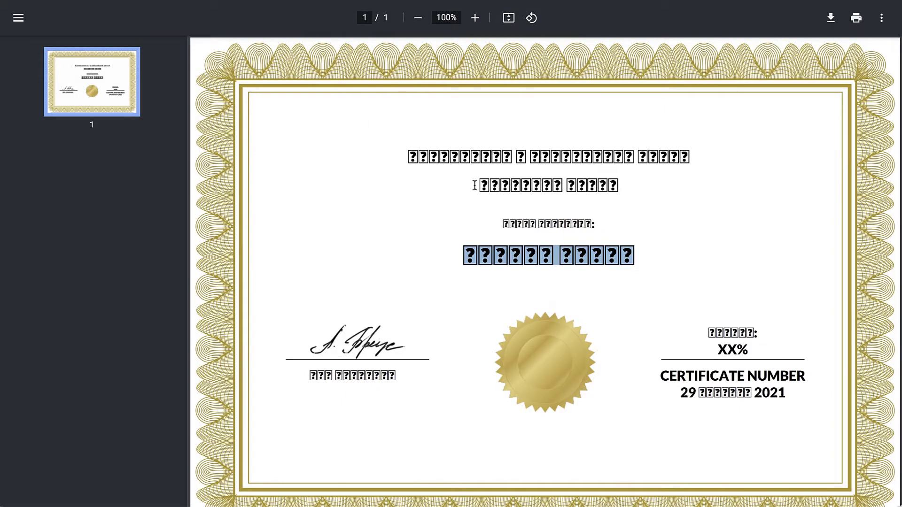
Step: Set the font size of the Course Title field on the certificate to 24
{"action": "left_click_drag", "start_coordinate": [475, 185], "coordinate": [657, 182]}
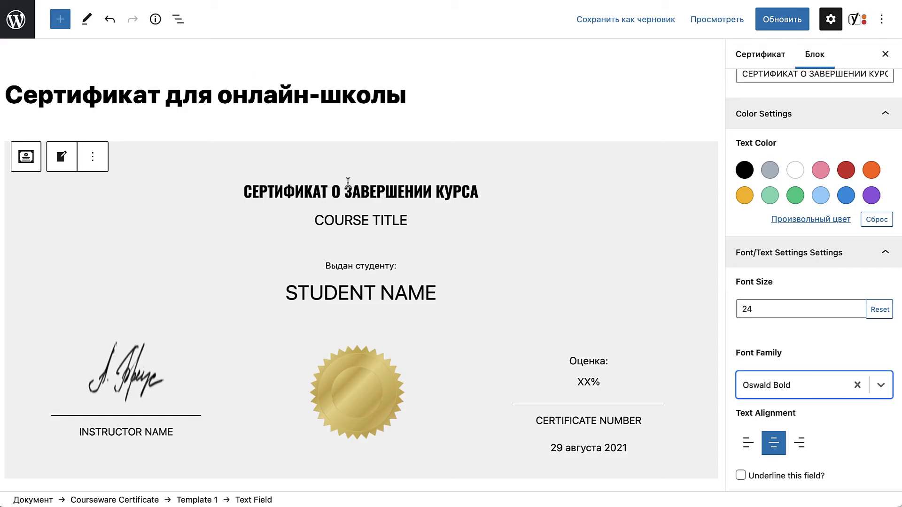
{"action": "left_click", "coordinate": [343, 219]}
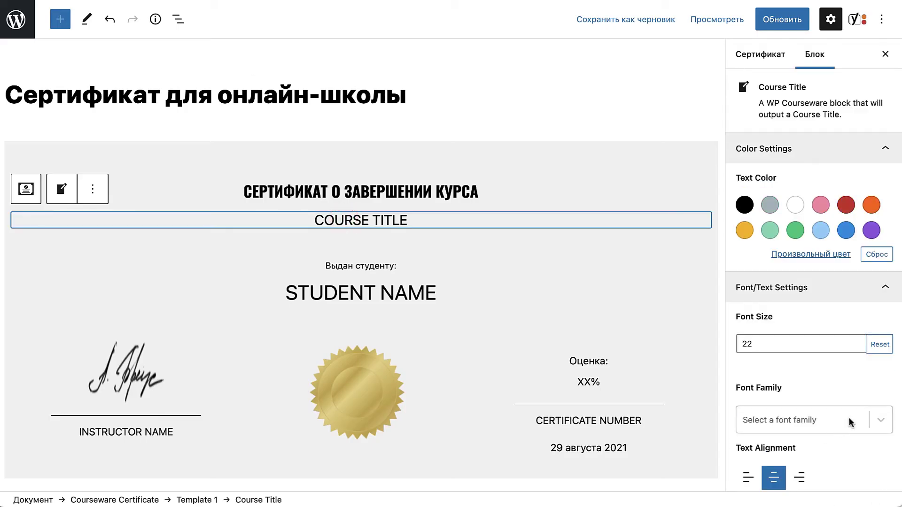
{"action": "left_click", "coordinate": [760, 343]}
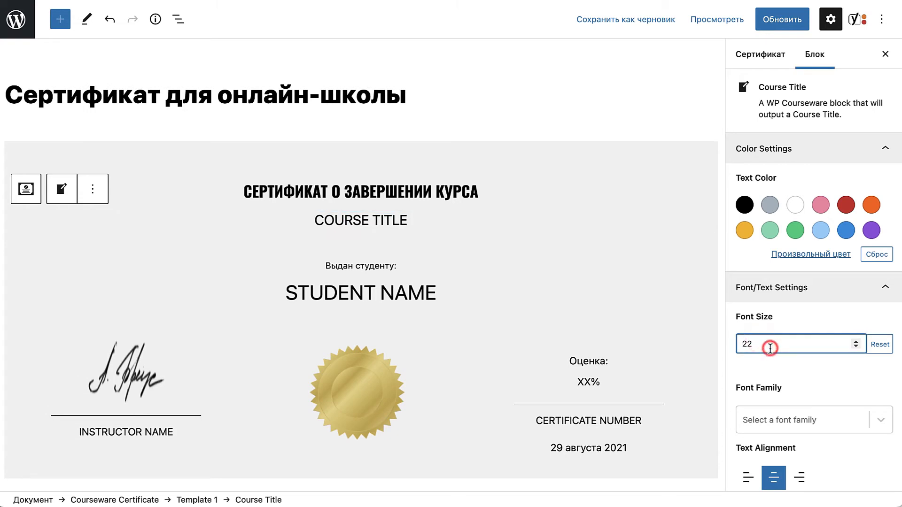
{"action": "key", "text": "BackSpace"}
{"action": "type", "text": "4"}
{"action": "scroll", "coordinate": [816, 420], "scroll_direction": "down", "scroll_amount": 1}
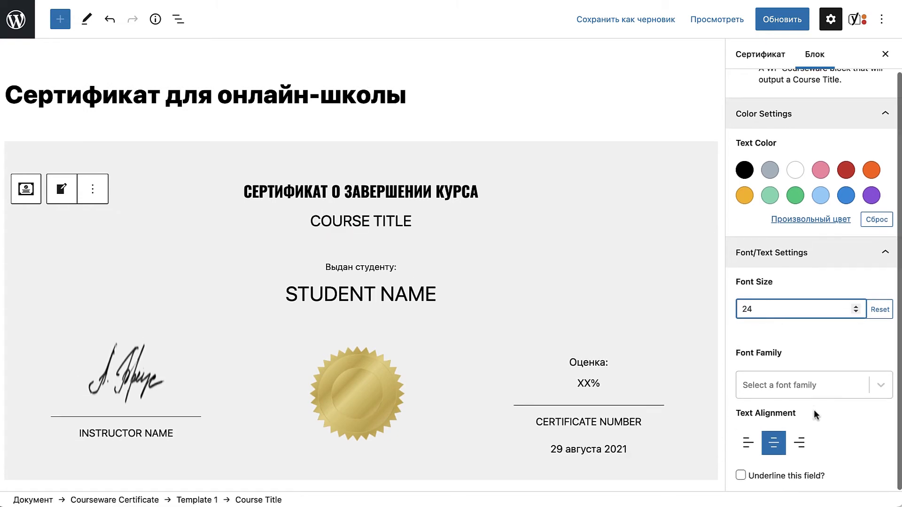
Step: Set the font family of the Course Title field to Oswald Light
{"action": "left_click", "coordinate": [850, 383]}
{"action": "scroll", "coordinate": [836, 422], "scroll_direction": "down", "scroll_amount": 5}
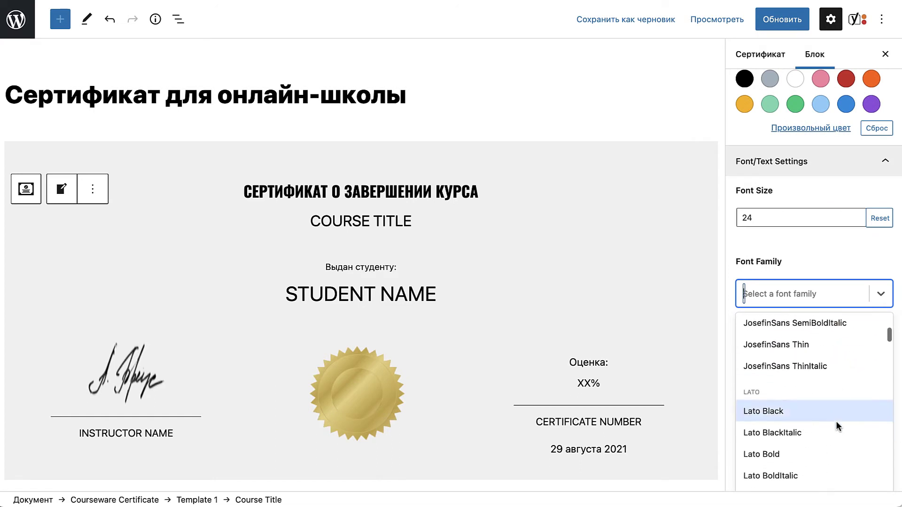
{"action": "scroll", "coordinate": [836, 421], "scroll_direction": "down", "scroll_amount": 5}
{"action": "scroll", "coordinate": [836, 421], "scroll_direction": "up", "scroll_amount": 1}
{"action": "scroll", "coordinate": [836, 422], "scroll_direction": "down", "scroll_amount": 6}
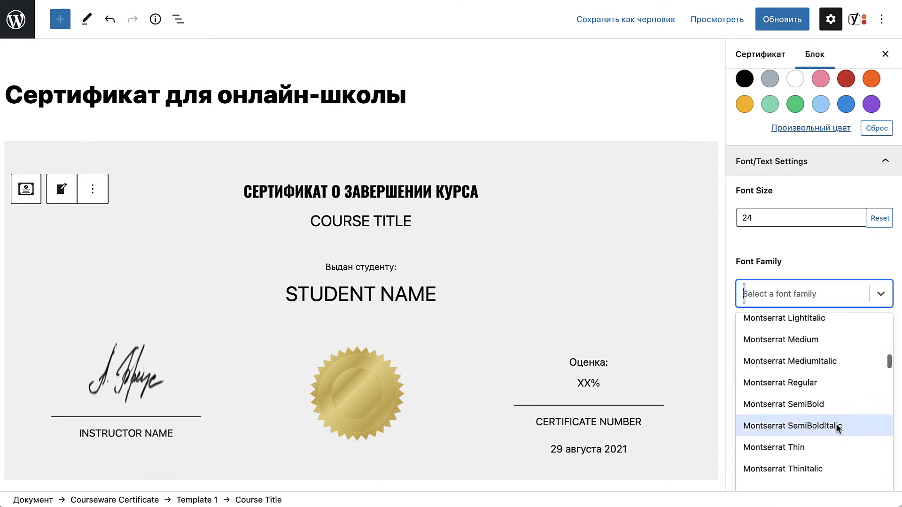
{"action": "scroll", "coordinate": [837, 423], "scroll_direction": "down", "scroll_amount": 10}
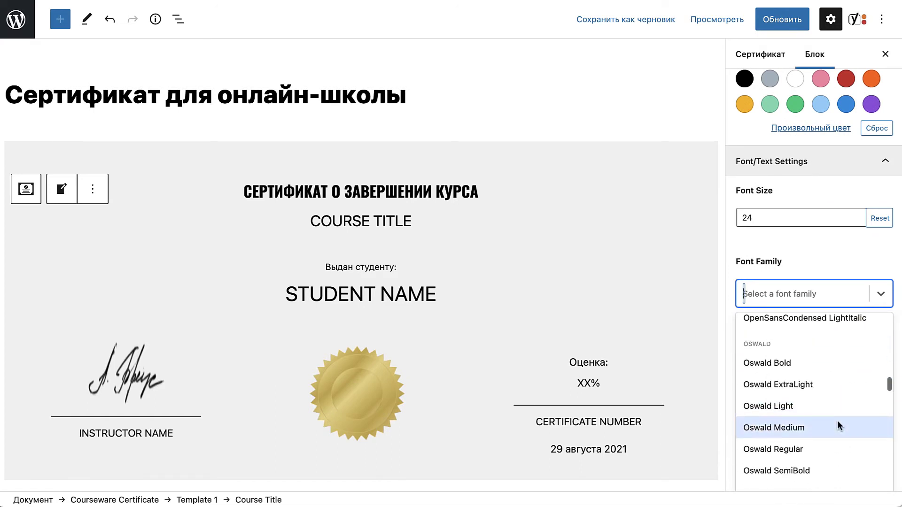
{"action": "scroll", "coordinate": [837, 421], "scroll_direction": "down", "scroll_amount": 1}
{"action": "left_click", "coordinate": [794, 387]}
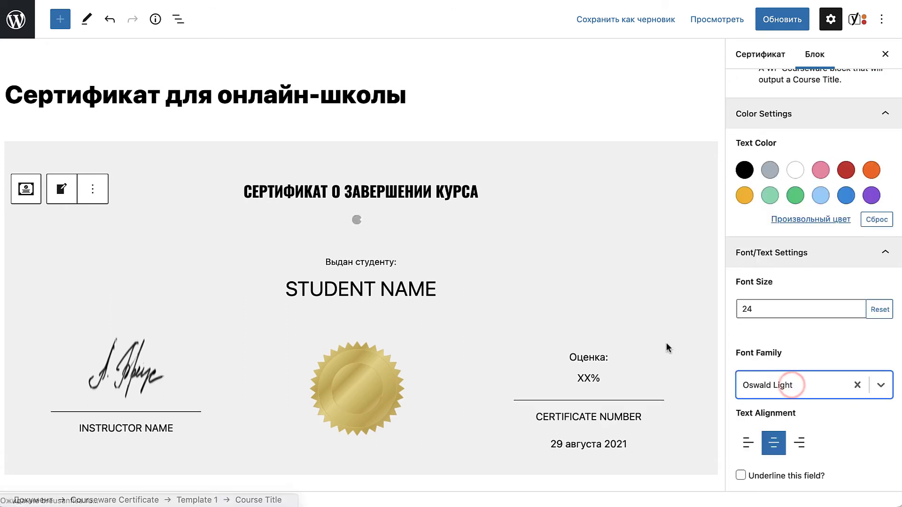
Step: Set the "Выдан студенту:" text to font size 16 and the Oswald Light font family
{"action": "left_click", "coordinate": [341, 272]}
{"action": "left_click", "coordinate": [752, 428]}
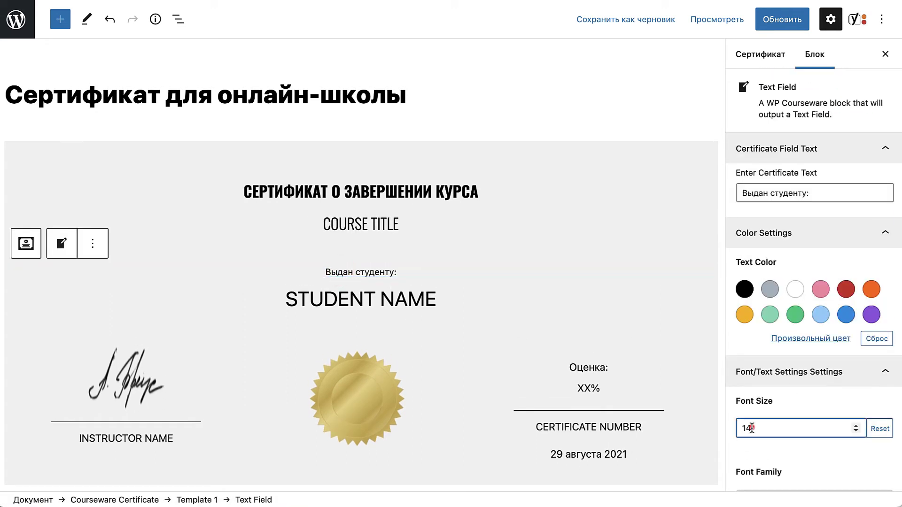
{"action": "key", "text": "Up"}
{"action": "key", "text": "Up"}
{"action": "scroll", "coordinate": [810, 361], "scroll_direction": "down", "scroll_amount": 3}
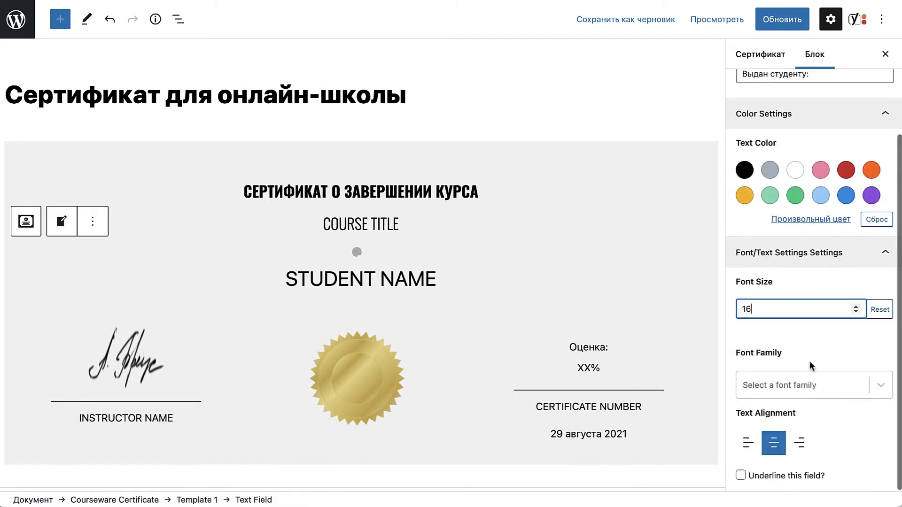
{"action": "left_click", "coordinate": [806, 382]}
{"action": "scroll", "coordinate": [805, 404], "scroll_direction": "down", "scroll_amount": 10}
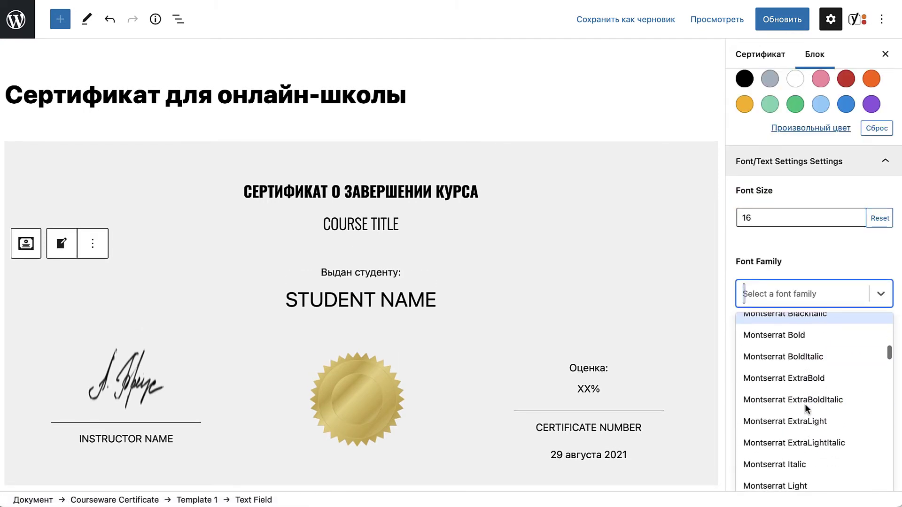
{"action": "scroll", "coordinate": [805, 406], "scroll_direction": "down", "scroll_amount": 10}
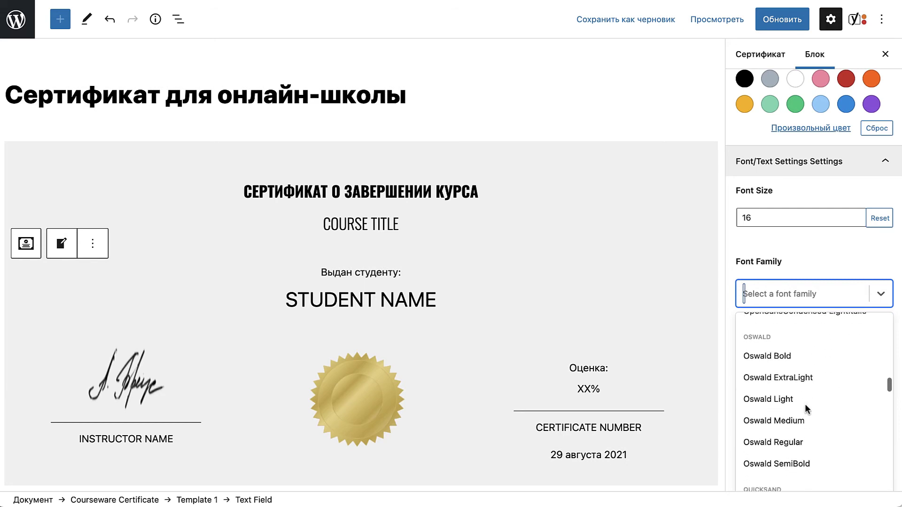
{"action": "left_click", "coordinate": [805, 403]}
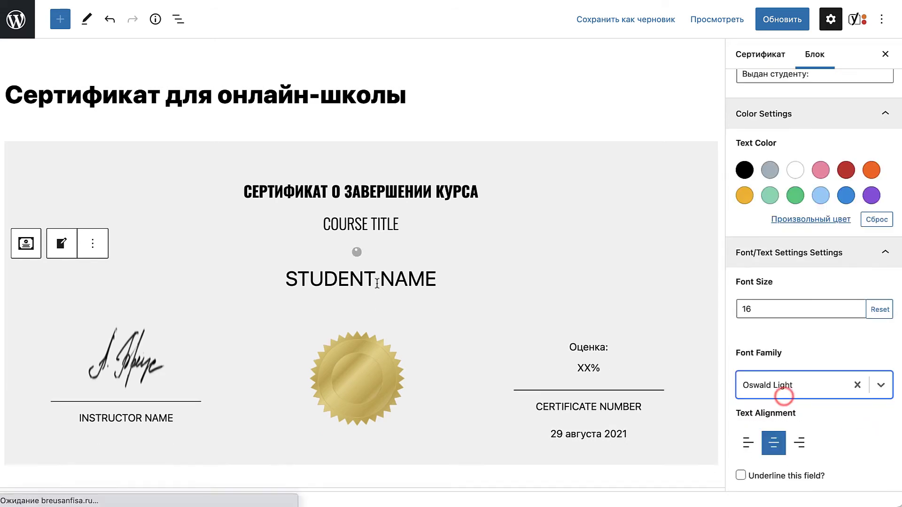
Step: Set the font family of the Student Name field to Oswald Bold
{"action": "left_click", "coordinate": [328, 305]}
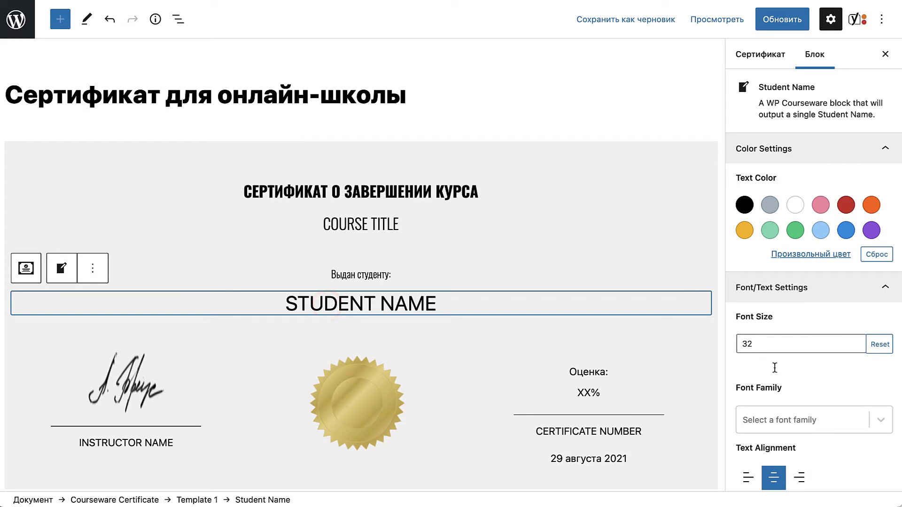
{"action": "left_click", "coordinate": [781, 415]}
{"action": "scroll", "coordinate": [783, 417], "scroll_direction": "down", "scroll_amount": 10}
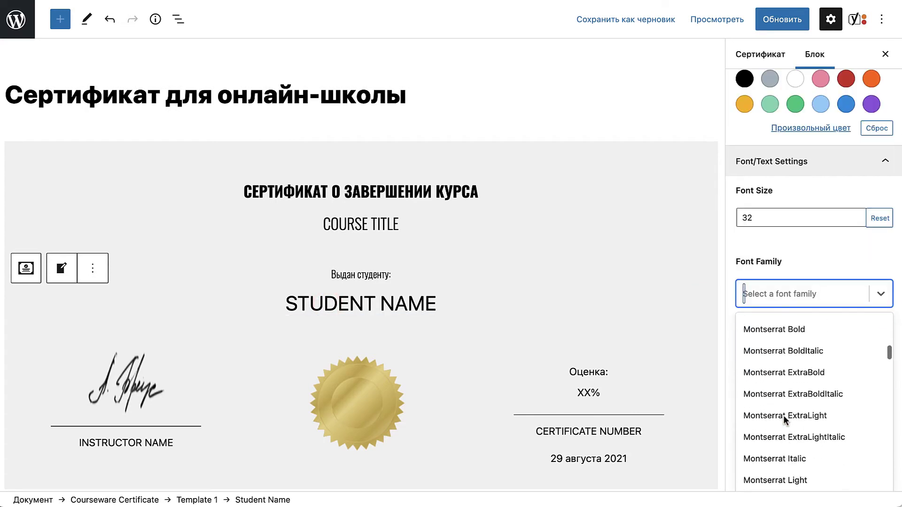
{"action": "scroll", "coordinate": [782, 417], "scroll_direction": "down", "scroll_amount": 15}
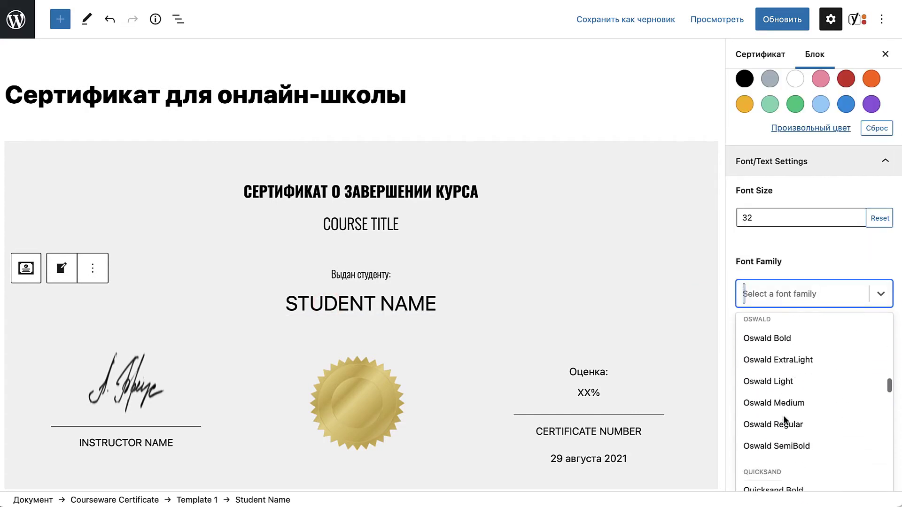
{"action": "left_click", "coordinate": [772, 326]}
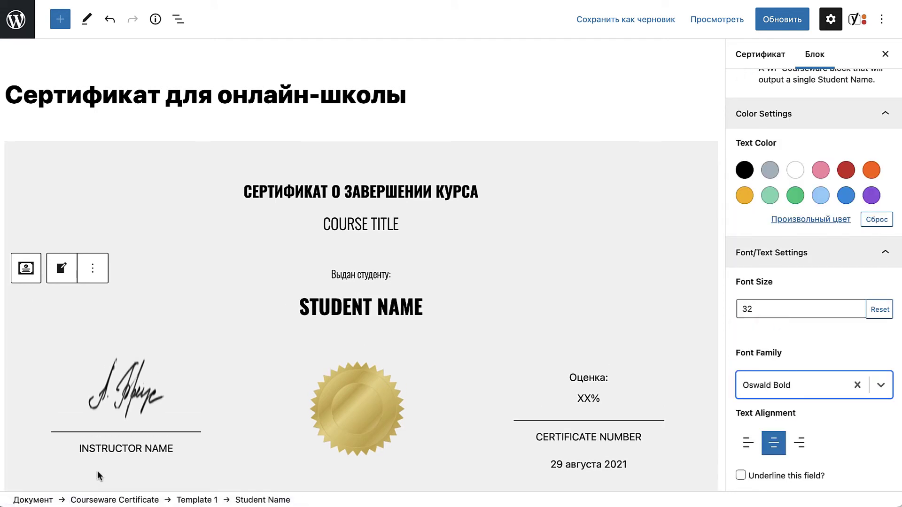
Step: Set the Instructor Name field under the signature to font size 14 and the Oswald Regular font family
{"action": "left_click", "coordinate": [109, 445]}
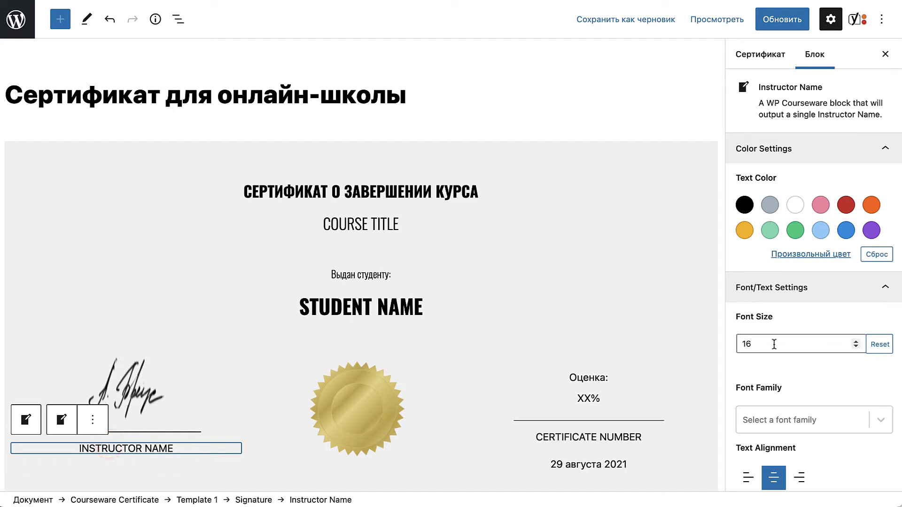
{"action": "left_click", "coordinate": [767, 344]}
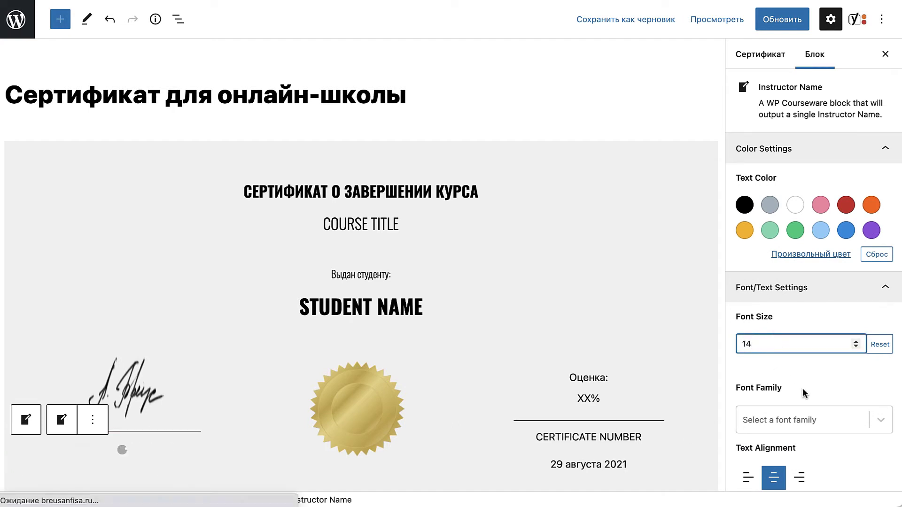
{"action": "scroll", "coordinate": [808, 389], "scroll_direction": "down", "scroll_amount": 1}
{"action": "left_click", "coordinate": [755, 384]}
{"action": "scroll", "coordinate": [807, 419], "scroll_direction": "down", "scroll_amount": 15}
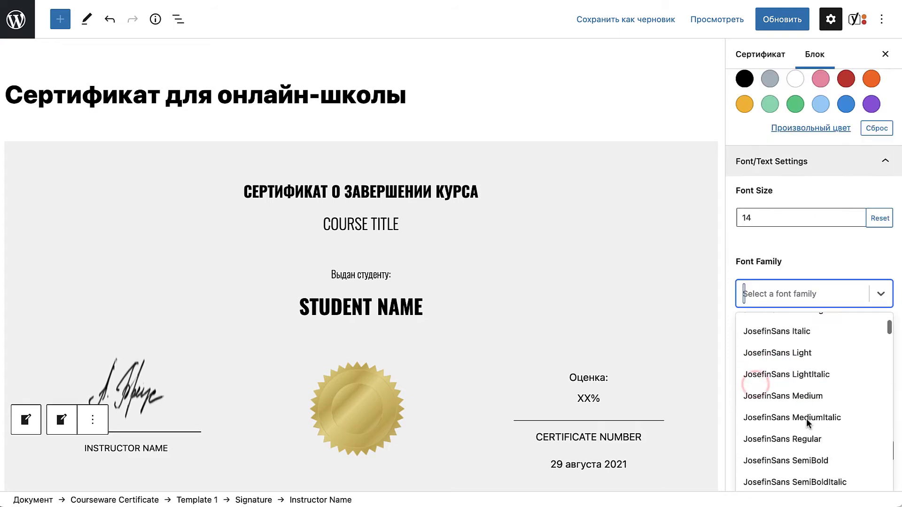
{"action": "scroll", "coordinate": [807, 418], "scroll_direction": "down", "scroll_amount": 3}
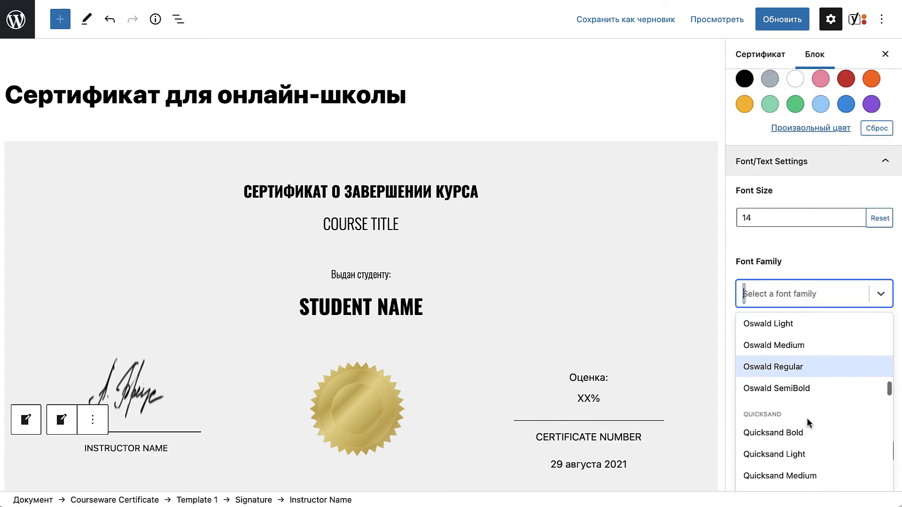
{"action": "left_click", "coordinate": [786, 366]}
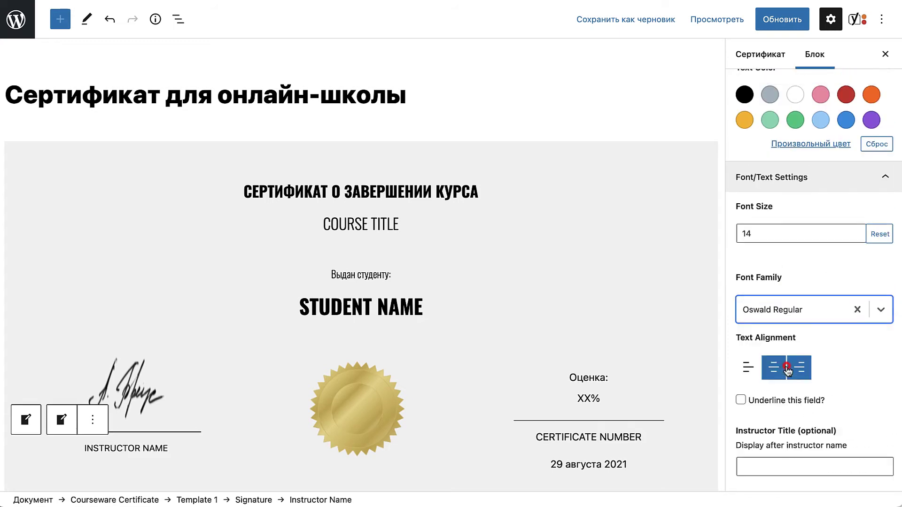
Step: Set the "Оценка:" label to font size 14 and the Oswald Regular font family
{"action": "left_click", "coordinate": [587, 378]}
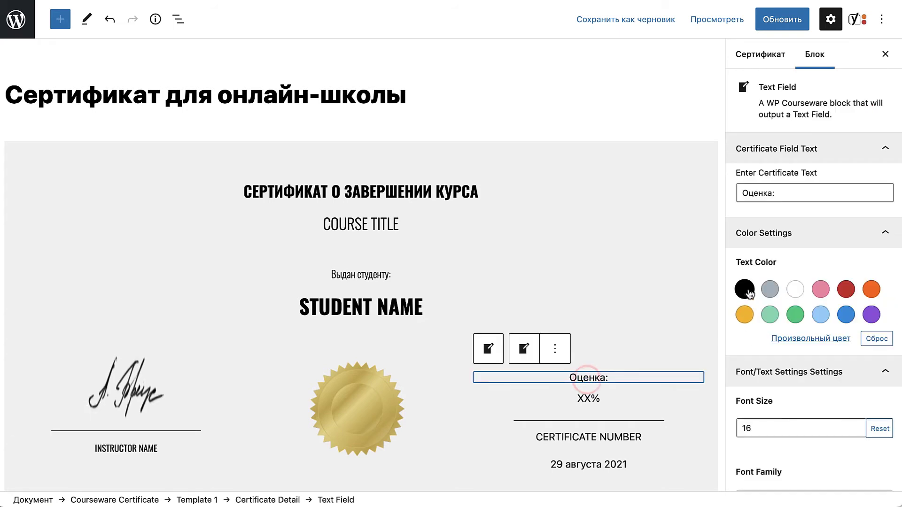
{"action": "scroll", "coordinate": [774, 468], "scroll_direction": "down", "scroll_amount": 1}
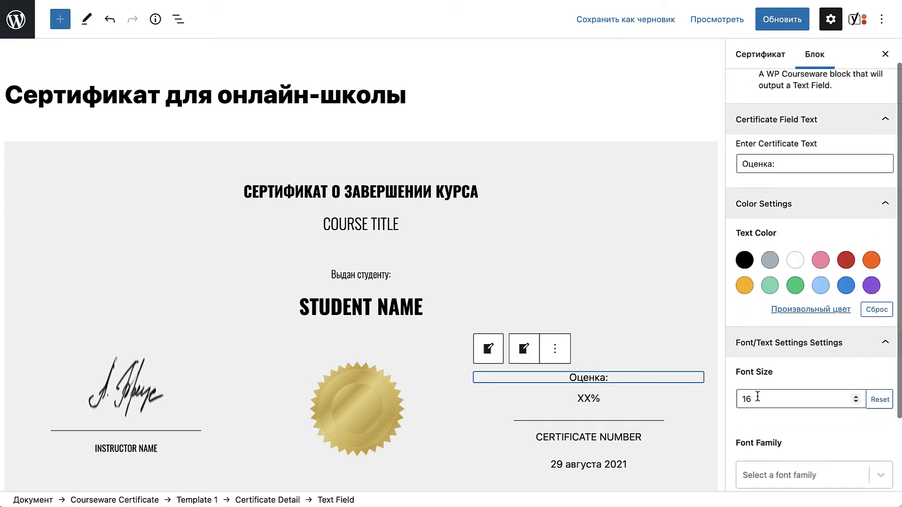
{"action": "left_click", "coordinate": [757, 397]}
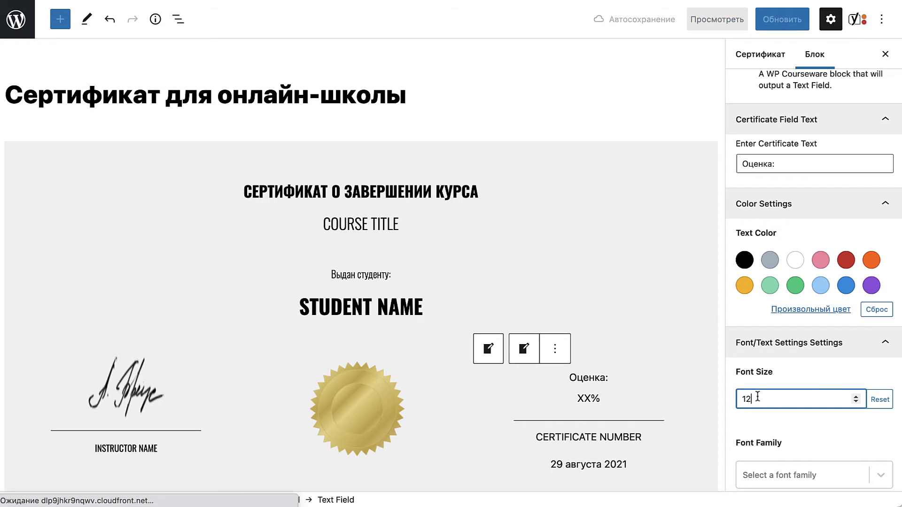
{"action": "key", "text": "BackSpace"}
{"action": "type", "text": "4"}
{"action": "left_click", "coordinate": [770, 468]}
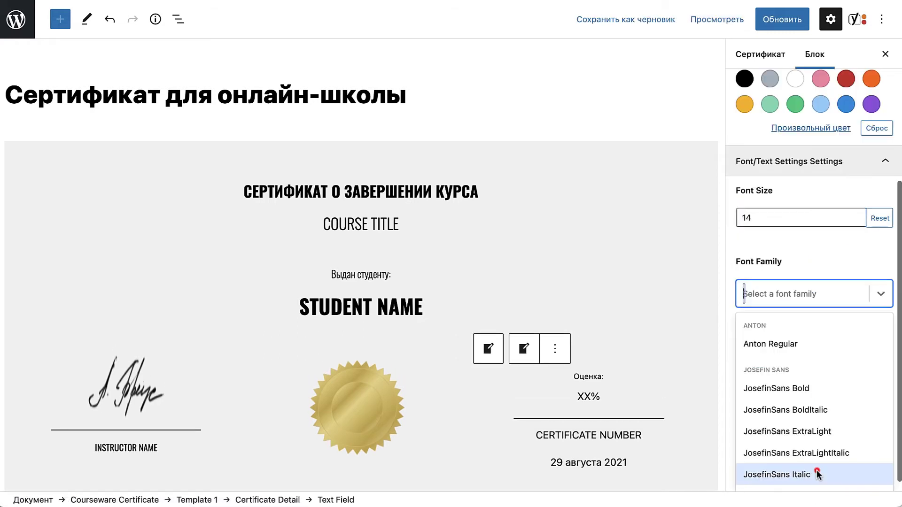
{"action": "scroll", "coordinate": [817, 470], "scroll_direction": "down", "scroll_amount": 10}
{"action": "scroll", "coordinate": [817, 468], "scroll_direction": "down", "scroll_amount": 10}
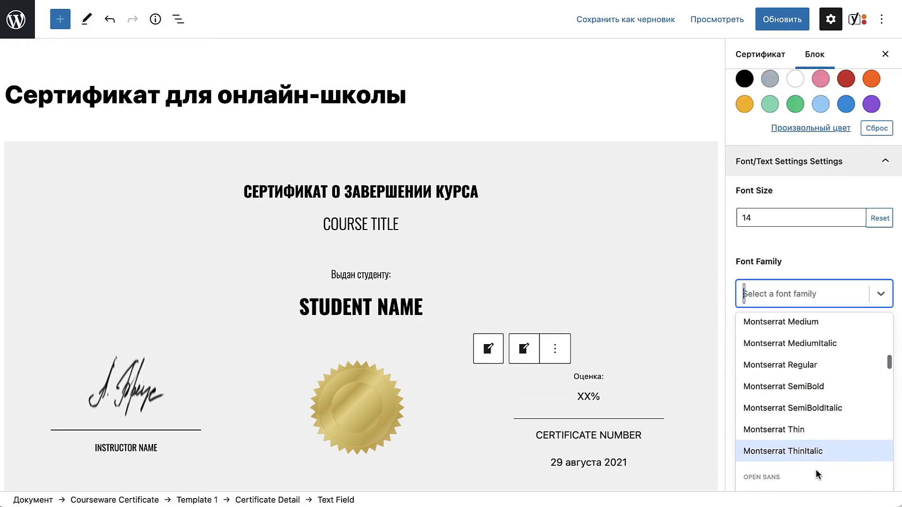
{"action": "scroll", "coordinate": [794, 447], "scroll_direction": "down", "scroll_amount": 2}
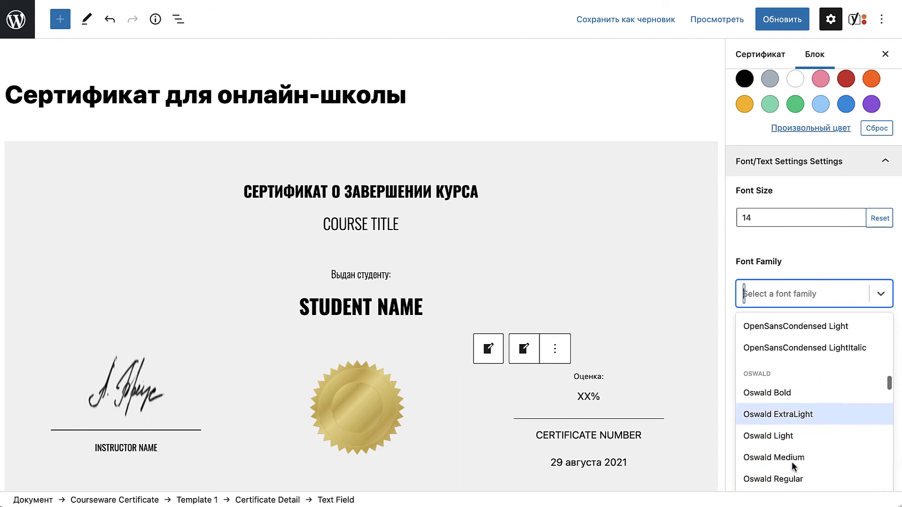
{"action": "left_click", "coordinate": [779, 480]}
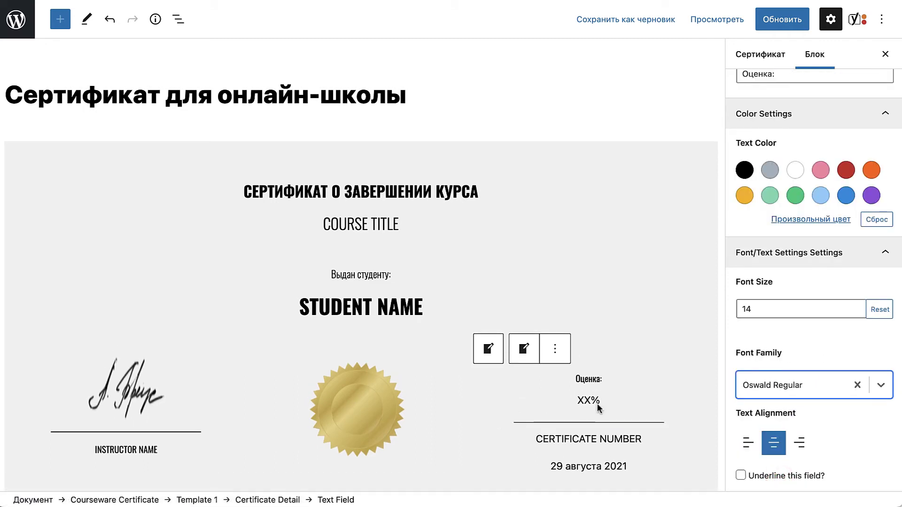
Step: Set the Cumulative Grade field (XX%) to the Oswald Light font family and font size 12
{"action": "left_click", "coordinate": [587, 400]}
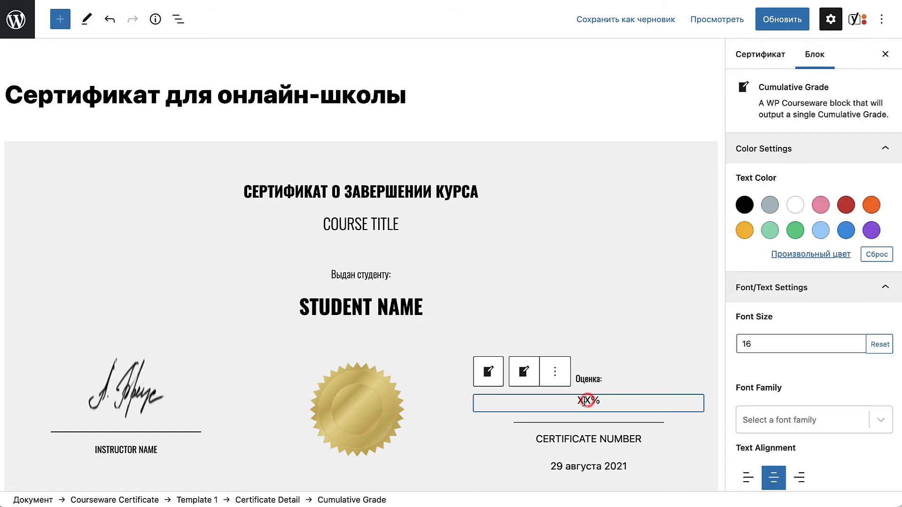
{"action": "left_click", "coordinate": [807, 430]}
{"action": "scroll", "coordinate": [806, 437], "scroll_direction": "down", "scroll_amount": 3}
{"action": "scroll", "coordinate": [806, 437], "scroll_direction": "down", "scroll_amount": 15}
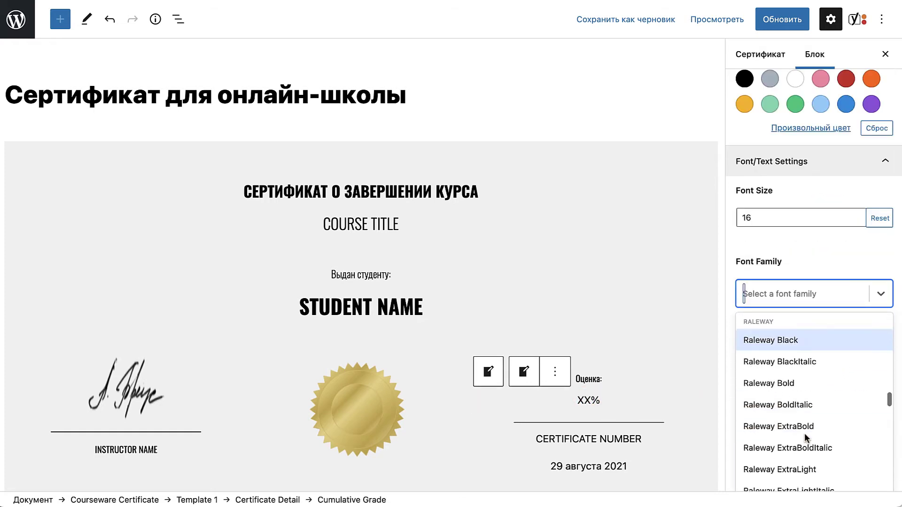
{"action": "scroll", "coordinate": [805, 436], "scroll_direction": "up", "scroll_amount": 2}
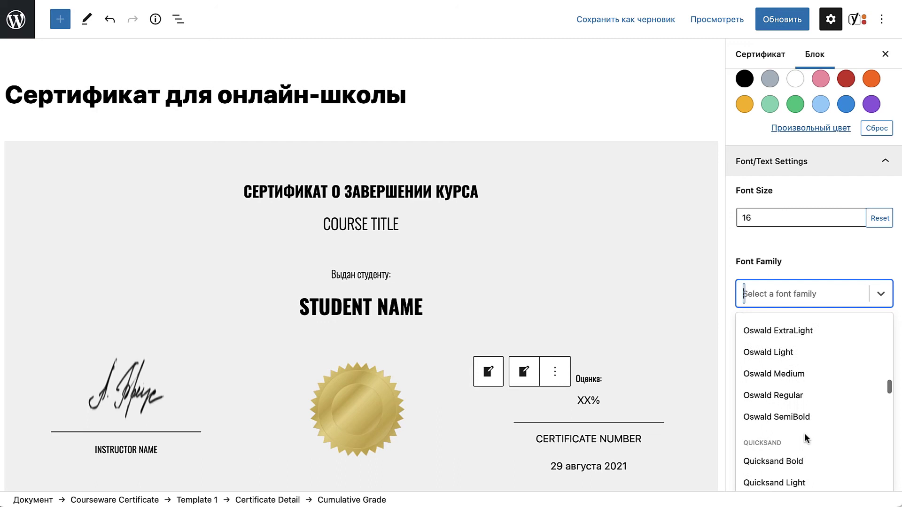
{"action": "left_click", "coordinate": [780, 354]}
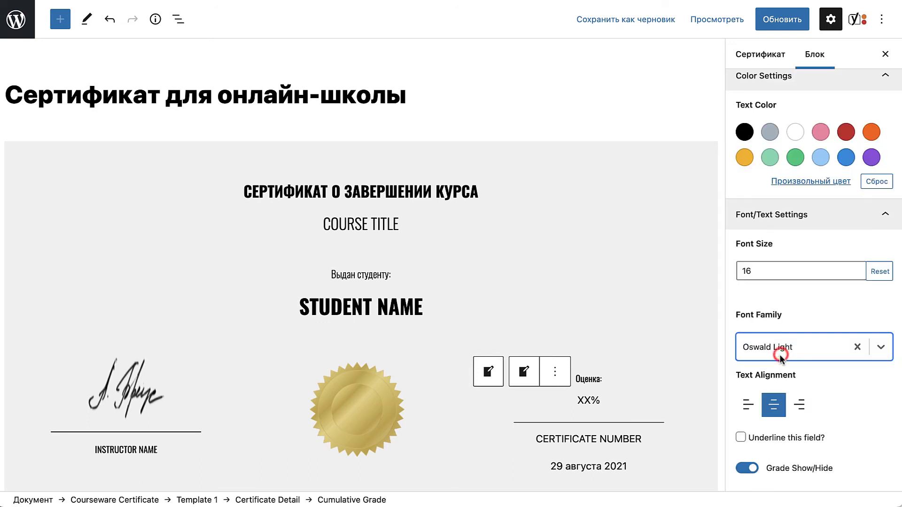
{"action": "left_click", "coordinate": [759, 272]}
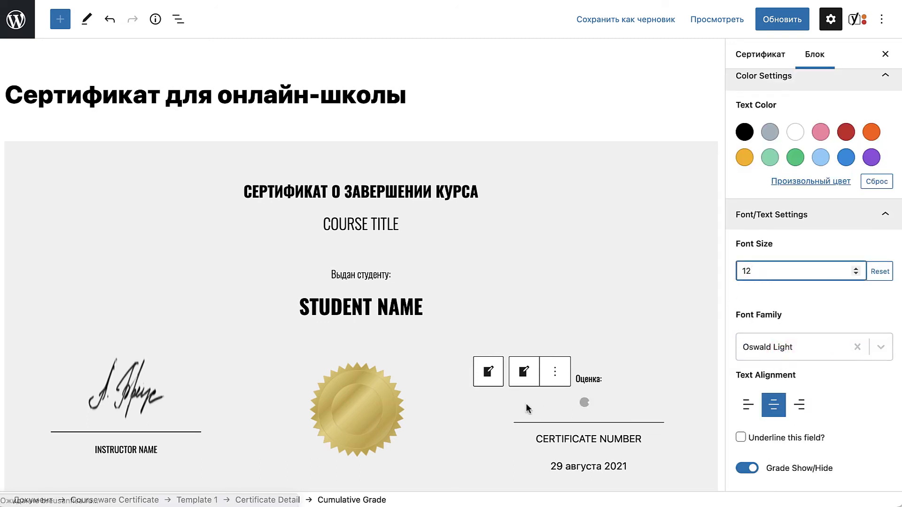
Step: Set the Certificate Number field to the Oswald Light font family and font size 12
{"action": "left_click", "coordinate": [555, 439]}
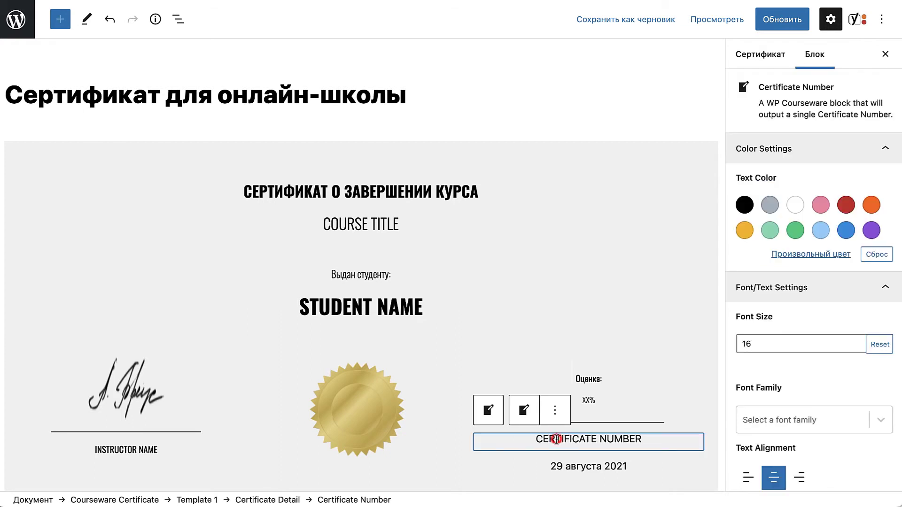
{"action": "left_click", "coordinate": [788, 426]}
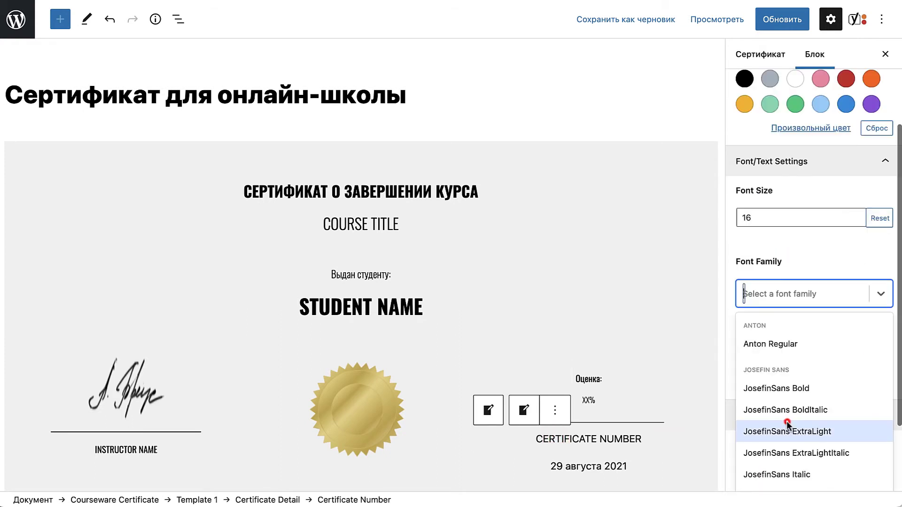
{"action": "scroll", "coordinate": [784, 437], "scroll_direction": "down", "scroll_amount": 5}
{"action": "scroll", "coordinate": [784, 444], "scroll_direction": "down", "scroll_amount": 15}
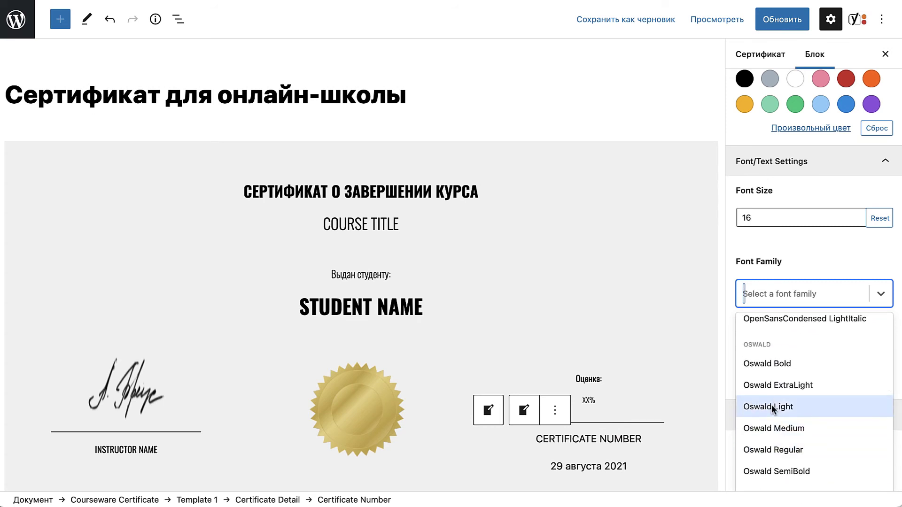
{"action": "left_click", "coordinate": [773, 407]}
{"action": "left_click", "coordinate": [767, 218]}
{"action": "key", "text": "BackSpace"}
{"action": "type", "text": "2"}
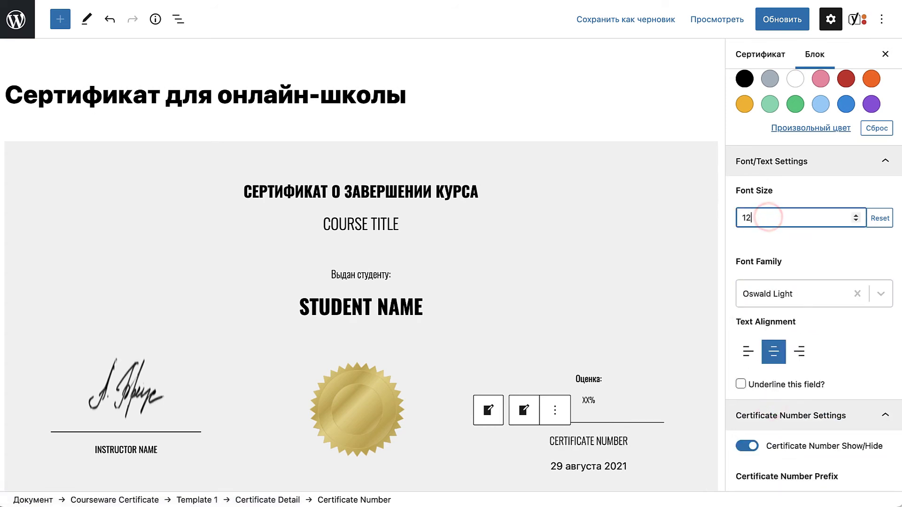
Step: Set the Expiry Date field to font size 12 and the Oswald Regular font family, and update the certificate
{"action": "left_click", "coordinate": [586, 466]}
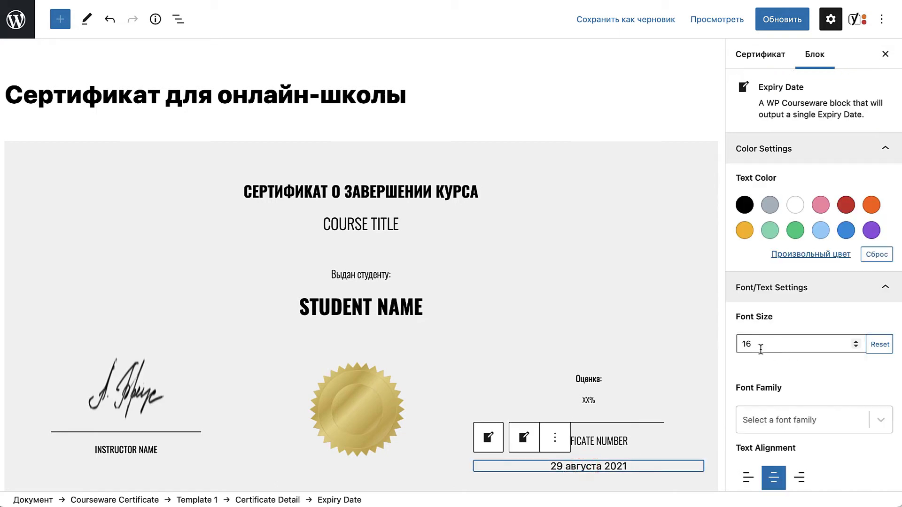
{"action": "left_click", "coordinate": [757, 345]}
{"action": "key", "text": "BackSpace"}
{"action": "type", "text": "2"}
{"action": "left_click", "coordinate": [781, 421]}
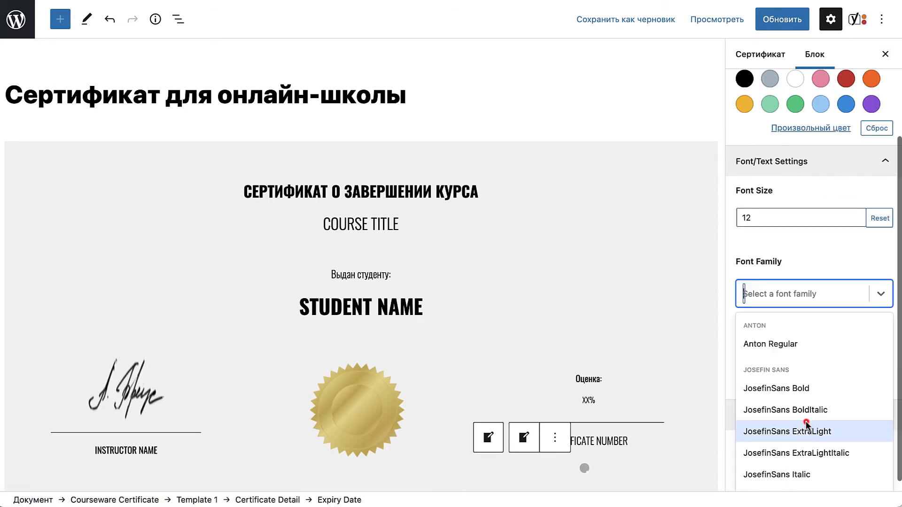
{"action": "scroll", "coordinate": [807, 428], "scroll_direction": "down", "scroll_amount": 10}
{"action": "scroll", "coordinate": [806, 432], "scroll_direction": "down", "scroll_amount": 7}
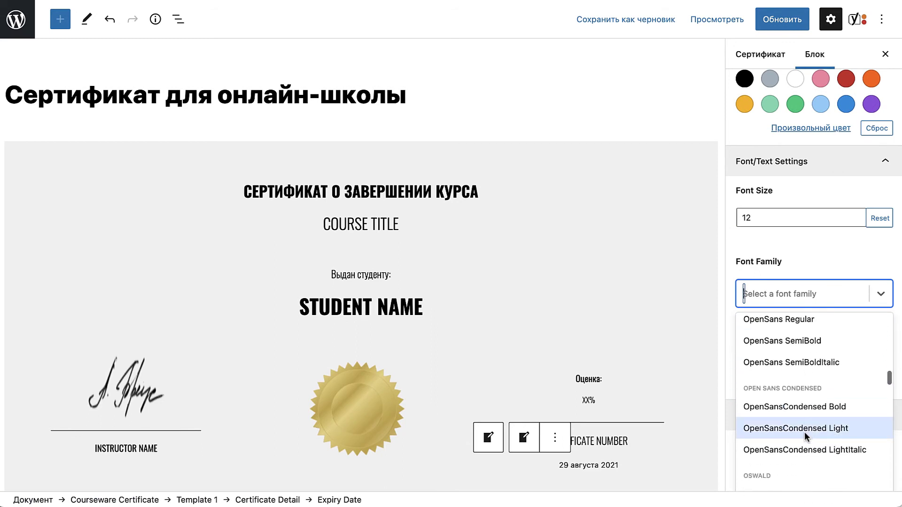
{"action": "left_click", "coordinate": [793, 410]}
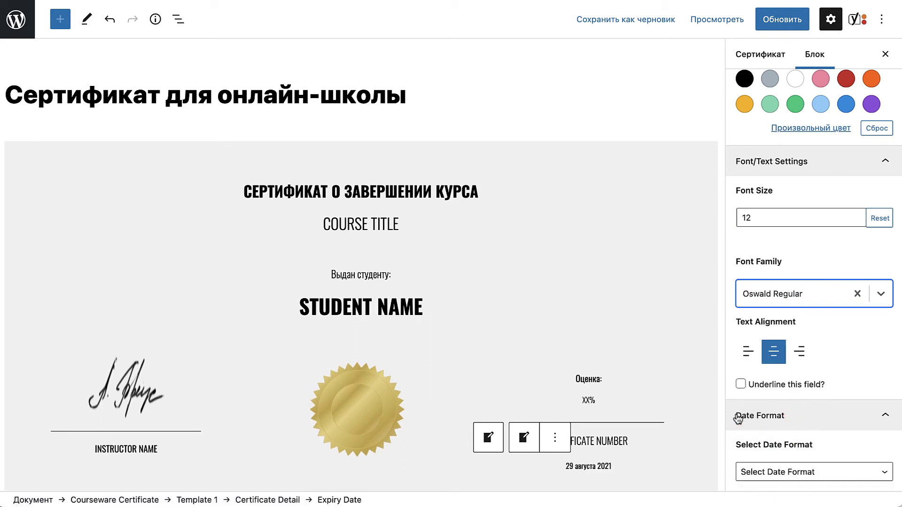
{"action": "left_click", "coordinate": [774, 30]}
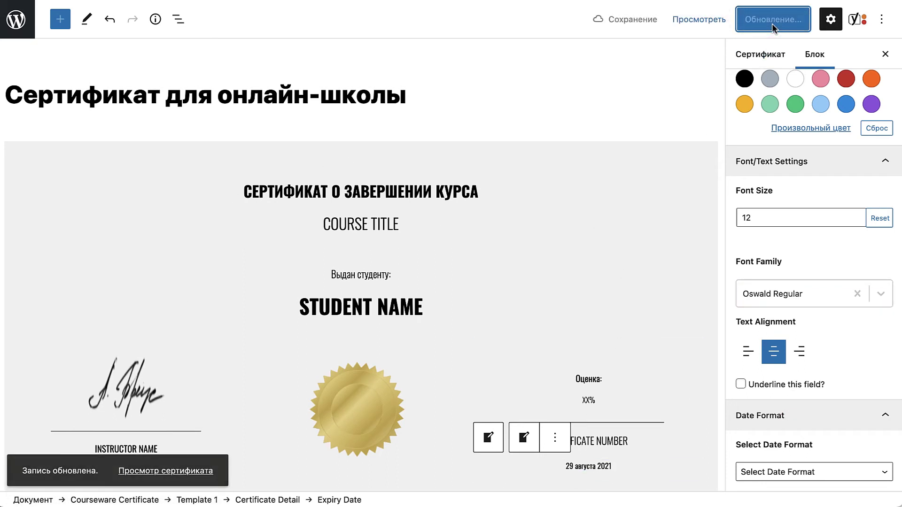
Step: Preview the Template 1 certificate as a PDF, check the Cyrillic heading, course title and student name, and close the preview
{"action": "left_click", "coordinate": [145, 200]}
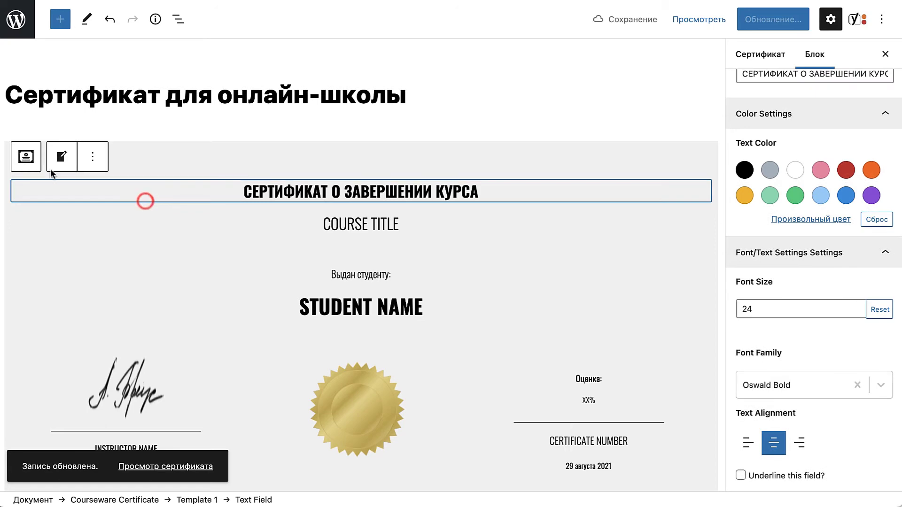
{"action": "left_click", "coordinate": [22, 154]}
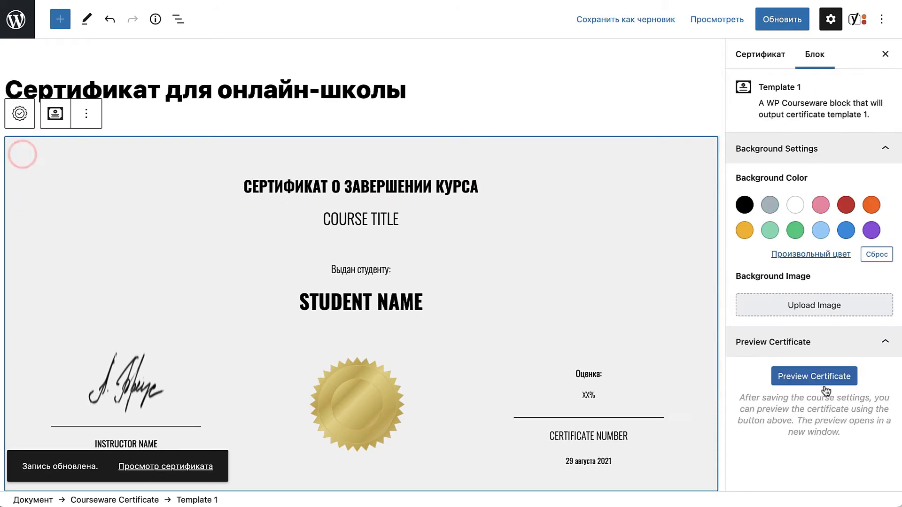
{"action": "left_click", "coordinate": [806, 376]}
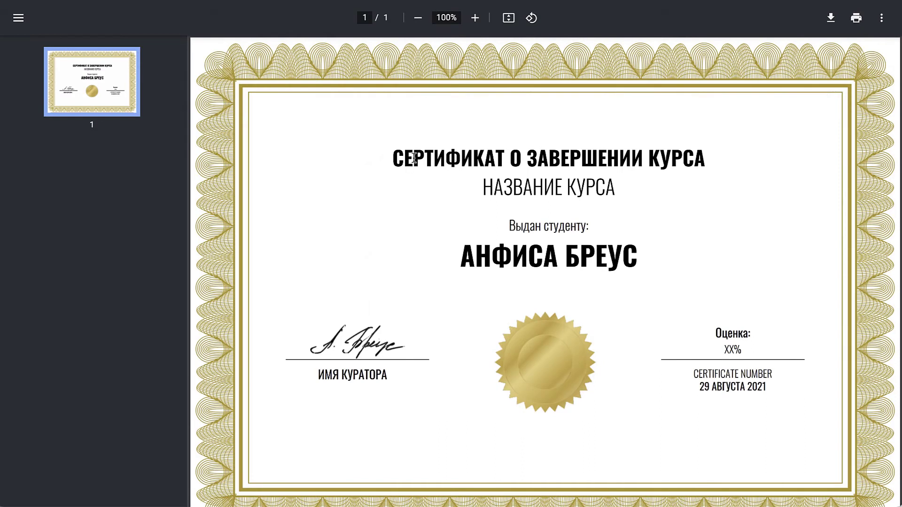
{"action": "left_click_drag", "start_coordinate": [414, 158], "coordinate": [654, 158]}
{"action": "left_click_drag", "start_coordinate": [515, 188], "coordinate": [605, 188]}
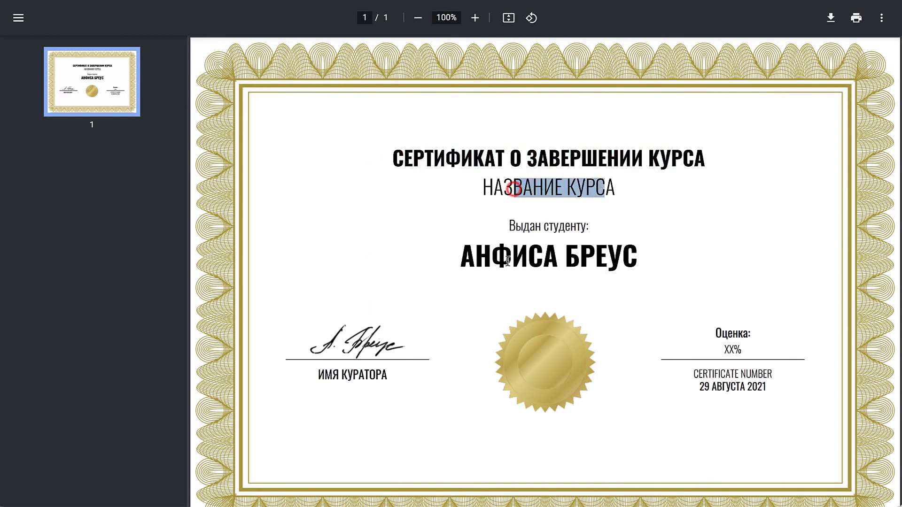
{"action": "left_click_drag", "start_coordinate": [499, 259], "coordinate": [637, 259]}
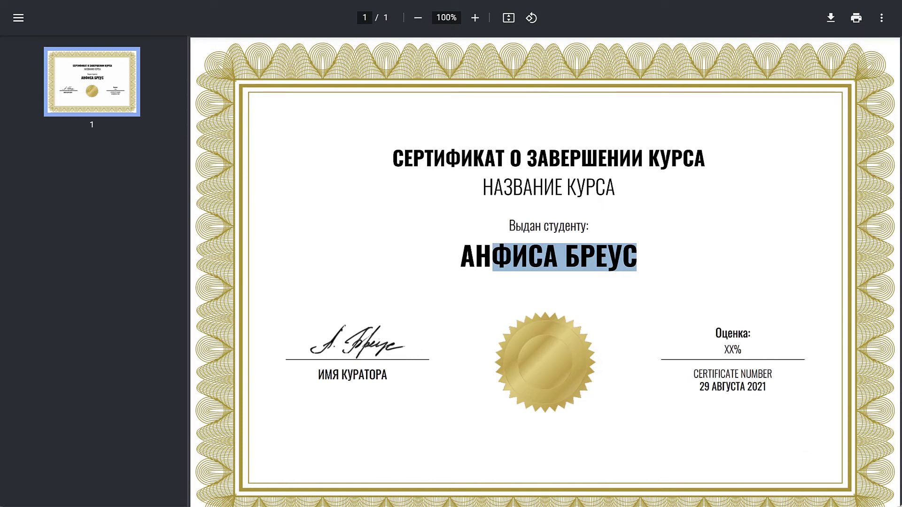
{"action": "key", "text": "ctrl+w"}
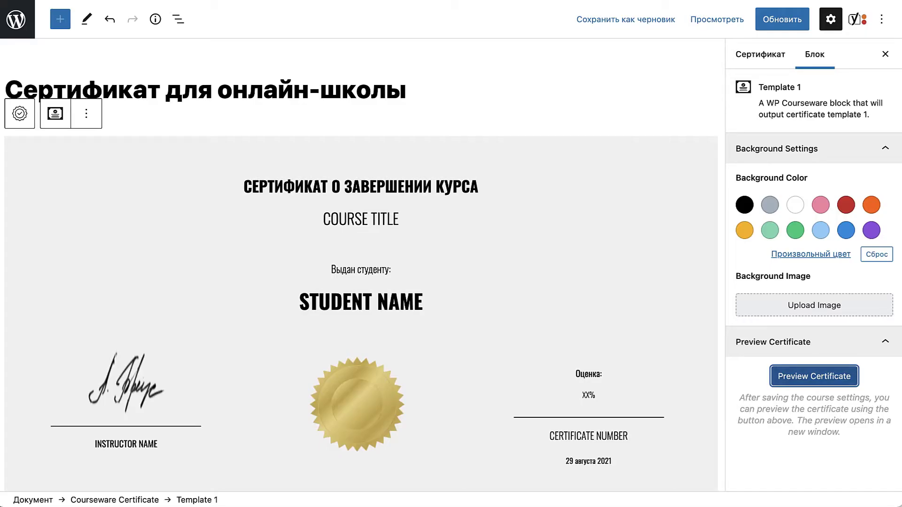
Step: Set cert-bg-1-scaled.jpg from the media library as the background image of Template 1 and update the certificate
{"action": "left_click", "coordinate": [195, 161]}
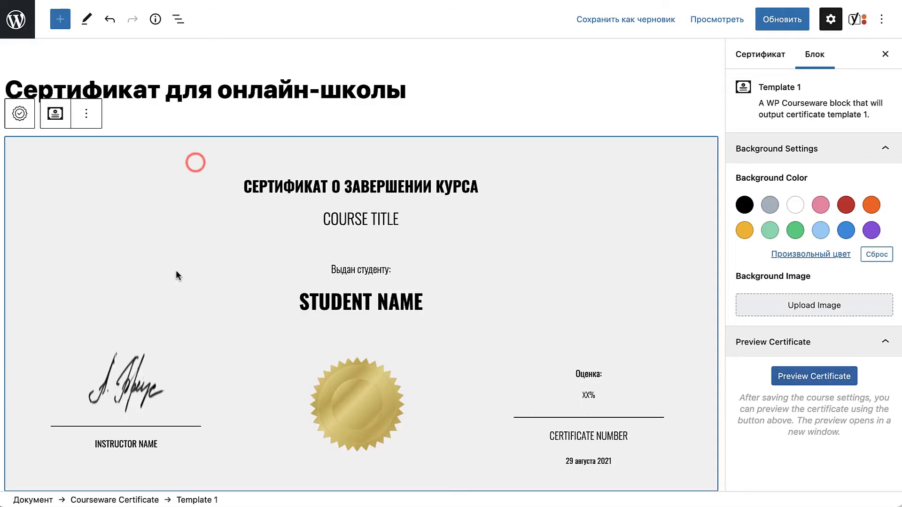
{"action": "left_click", "coordinate": [55, 115]}
{"action": "left_click", "coordinate": [815, 59]}
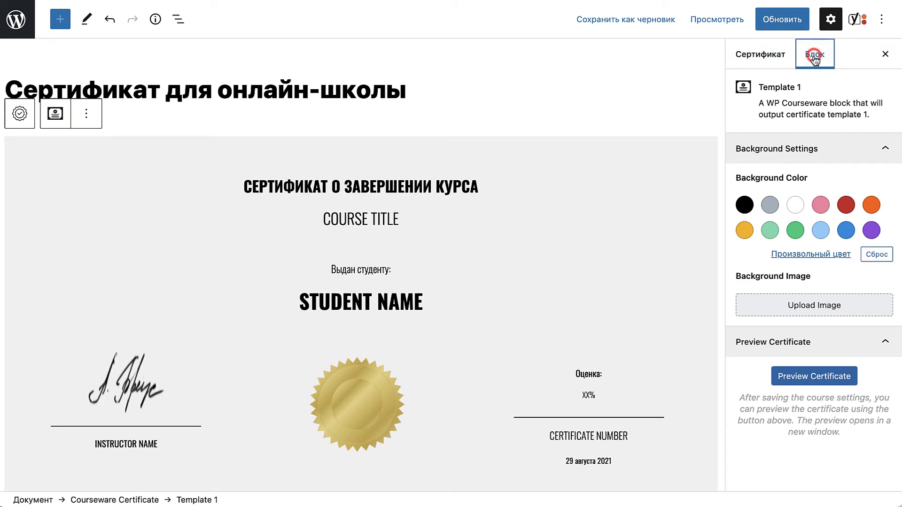
{"action": "left_click", "coordinate": [813, 308]}
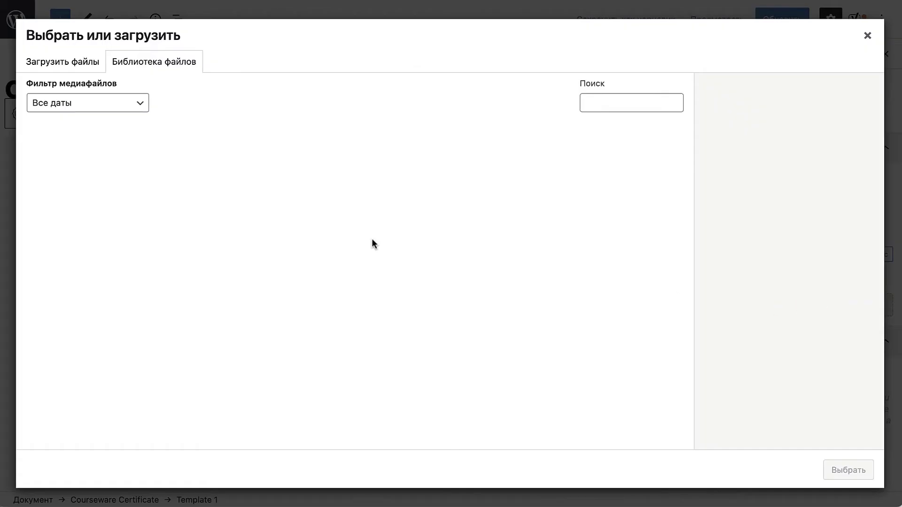
{"action": "left_click", "coordinate": [81, 178]}
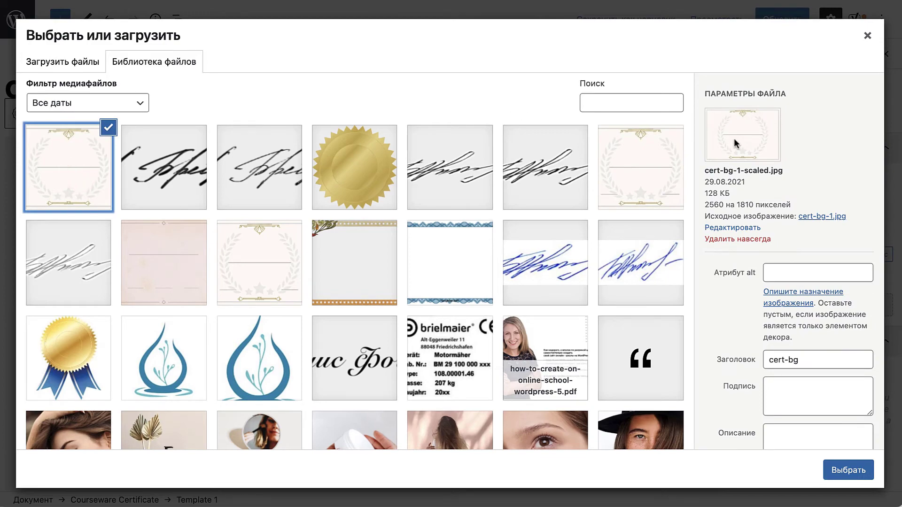
{"action": "left_click", "coordinate": [851, 470]}
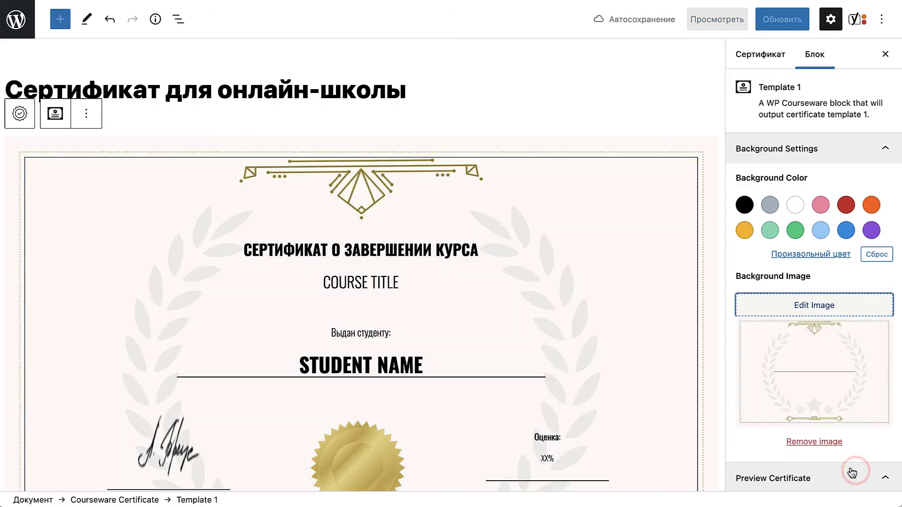
{"action": "scroll", "coordinate": [523, 339], "scroll_direction": "down", "scroll_amount": 4}
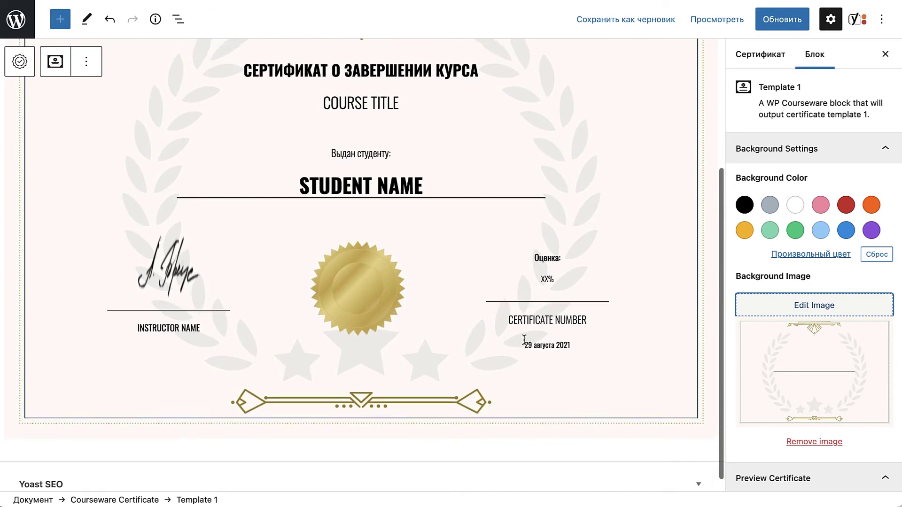
{"action": "scroll", "coordinate": [523, 339], "scroll_direction": "up", "scroll_amount": 3}
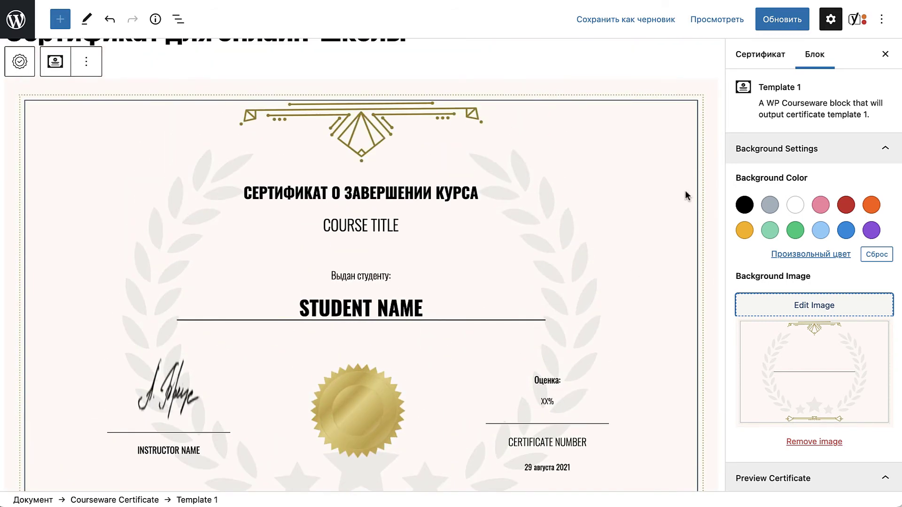
{"action": "left_click", "coordinate": [776, 21]}
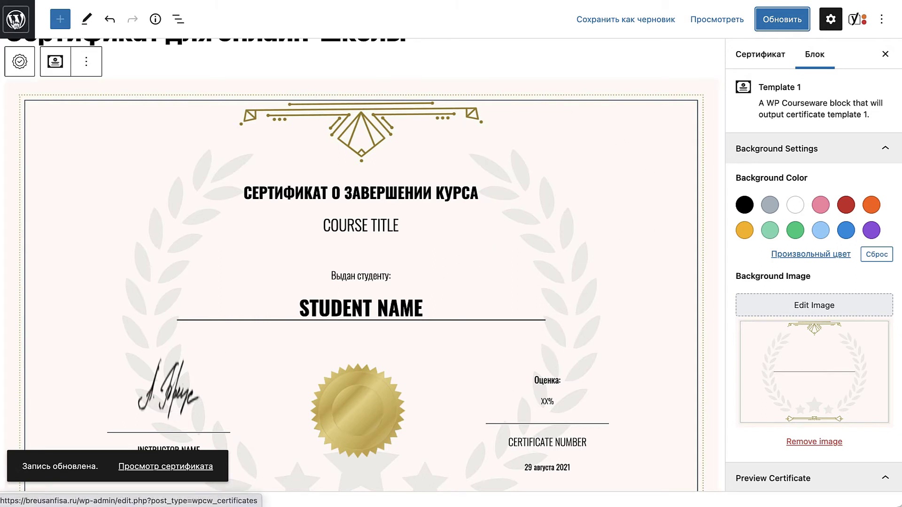
Step: Leave the certificate editor and open the WP Courseware course "Как создать онлайн школу на WordPress" for editing
{"action": "left_click", "coordinate": [15, 21]}
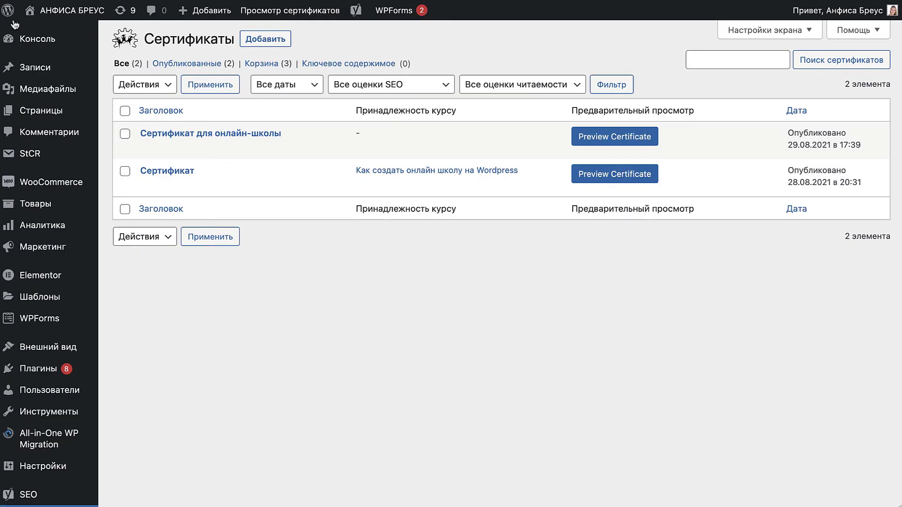
{"action": "scroll", "coordinate": [76, 196], "scroll_direction": "down", "scroll_amount": 8}
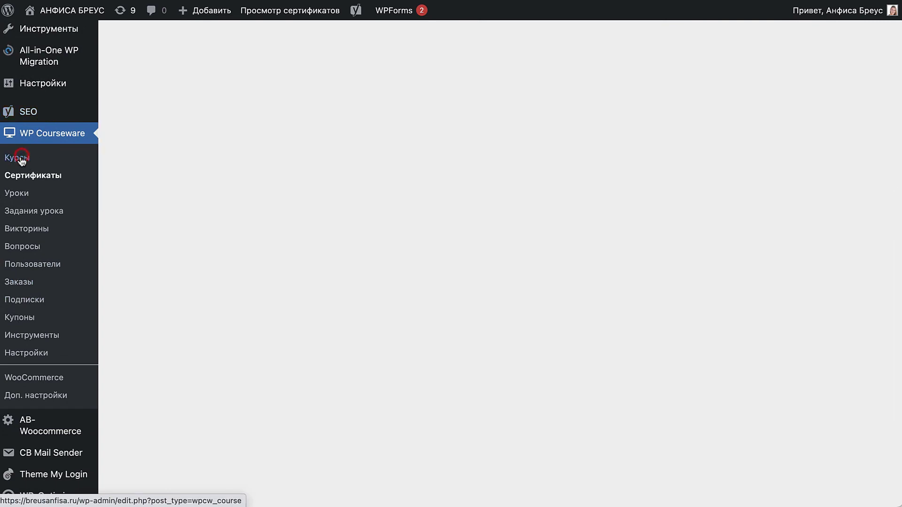
{"action": "left_click", "coordinate": [26, 162]}
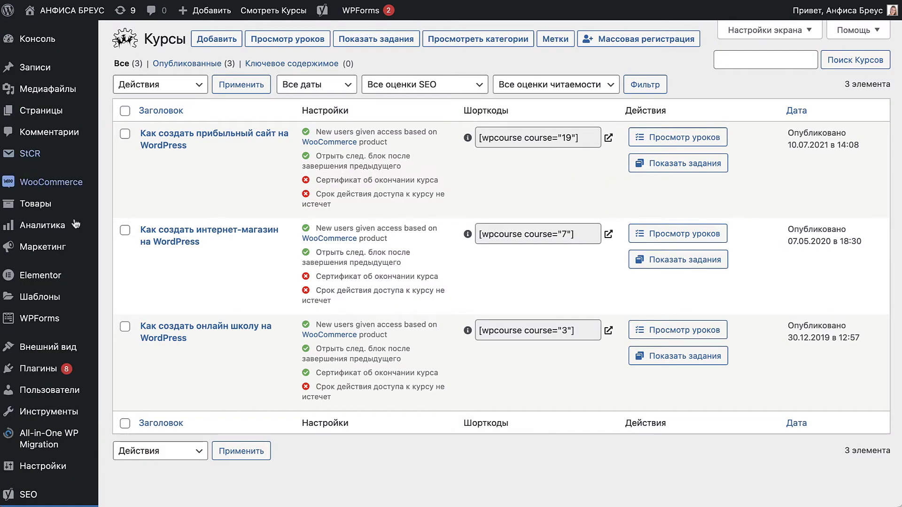
{"action": "left_click", "coordinate": [184, 358]}
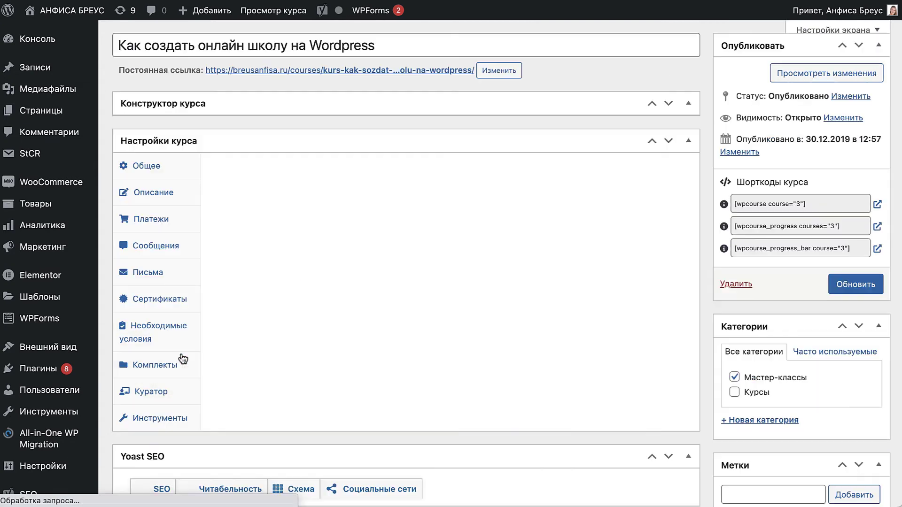
{"action": "scroll", "coordinate": [169, 369], "scroll_direction": "down", "scroll_amount": 3}
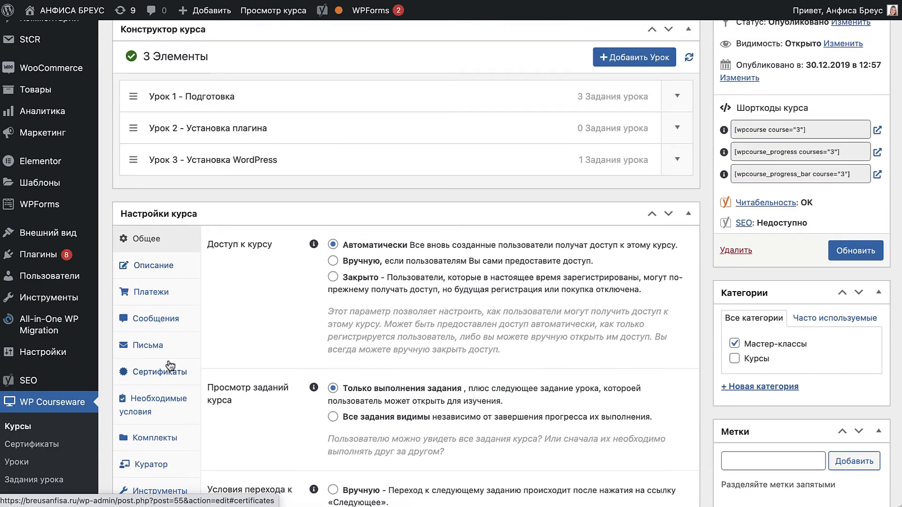
Step: Assign "Сертификат для онлайн-школы" as the course's certificate in its certificate settings and update the course
{"action": "left_click", "coordinate": [150, 374]}
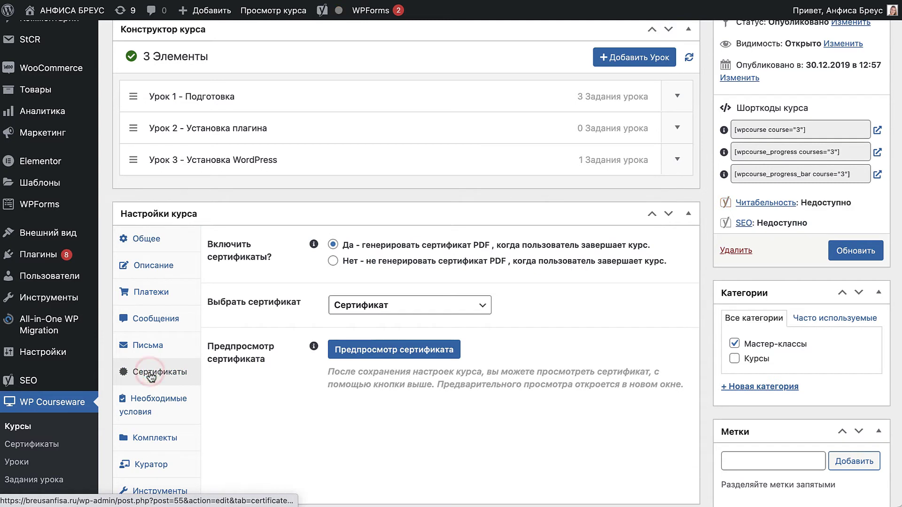
{"action": "left_click_drag", "start_coordinate": [213, 303], "coordinate": [274, 303]}
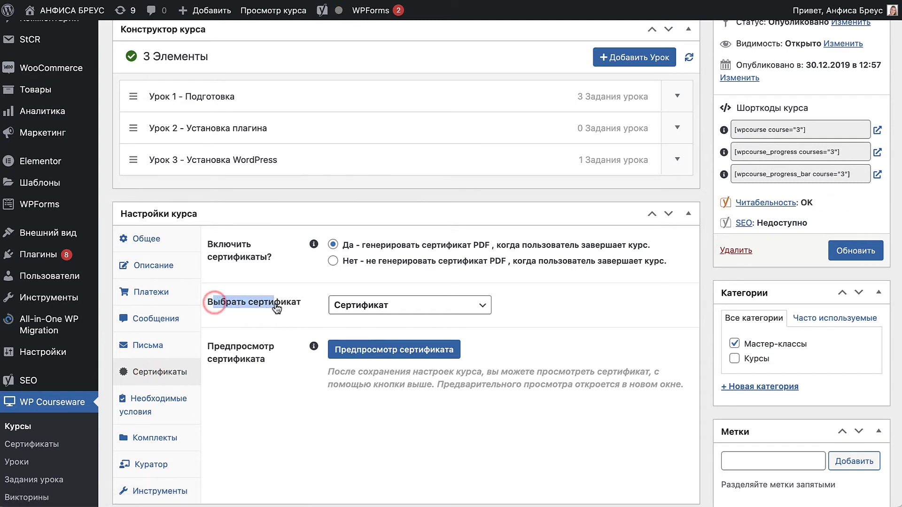
{"action": "left_click", "coordinate": [396, 306]}
{"action": "left_click", "coordinate": [396, 292]}
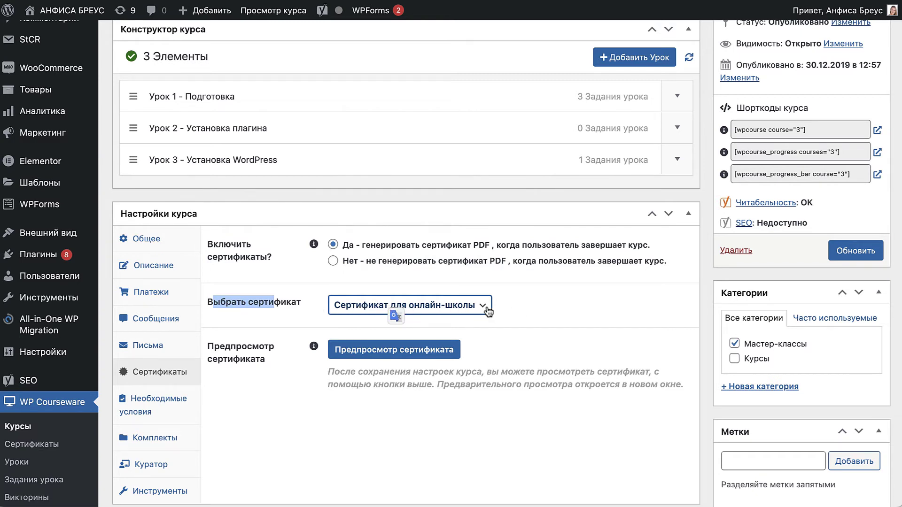
{"action": "left_click", "coordinate": [847, 249]}
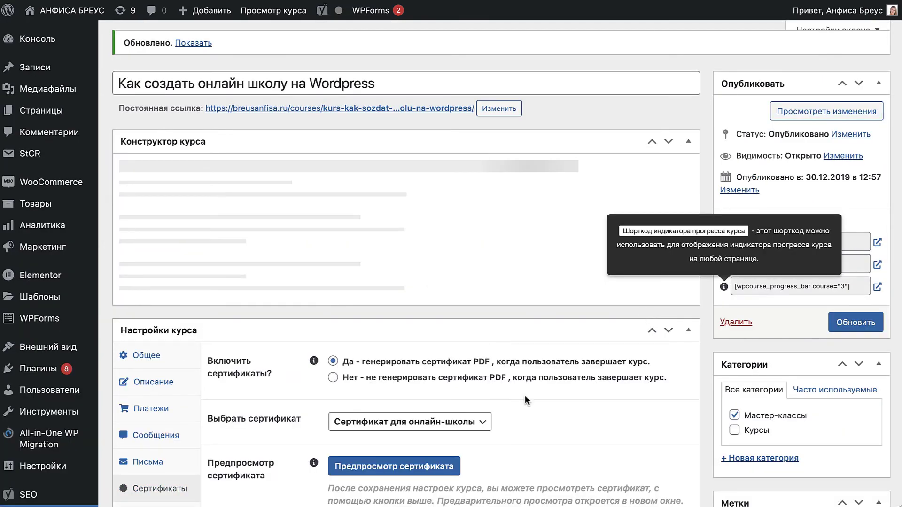
Step: Preview the course's certificate as a PDF and check the course title and student name on it
{"action": "scroll", "coordinate": [517, 401], "scroll_direction": "down", "scroll_amount": 2}
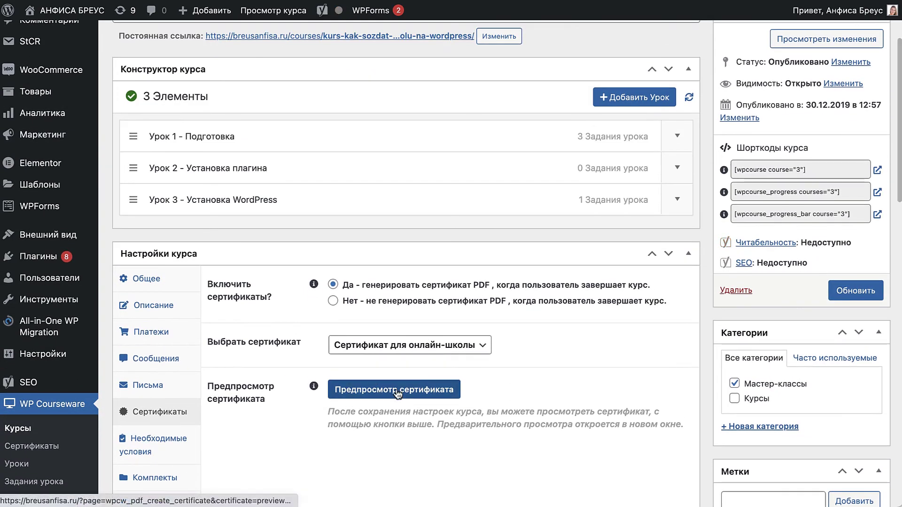
{"action": "left_click", "coordinate": [395, 390]}
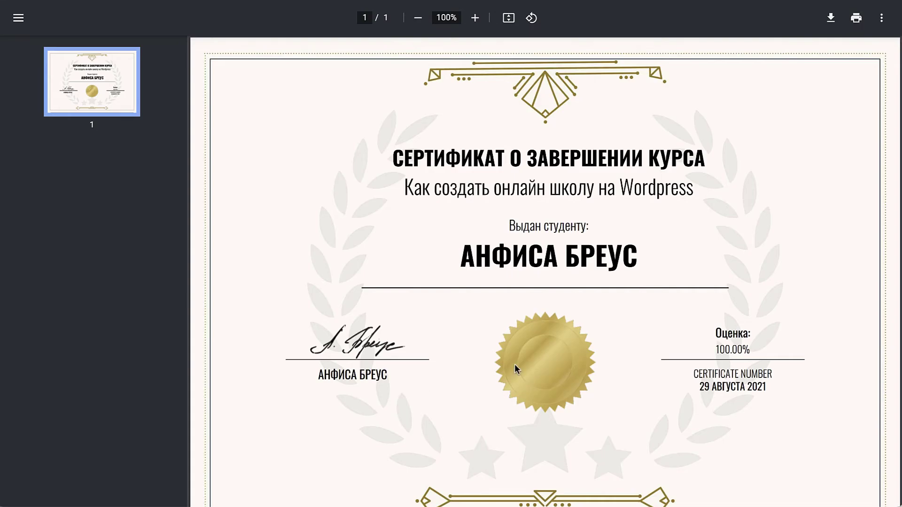
{"action": "left_click_drag", "start_coordinate": [405, 187], "coordinate": [689, 188]}
{"action": "triple_click", "coordinate": [457, 257]}
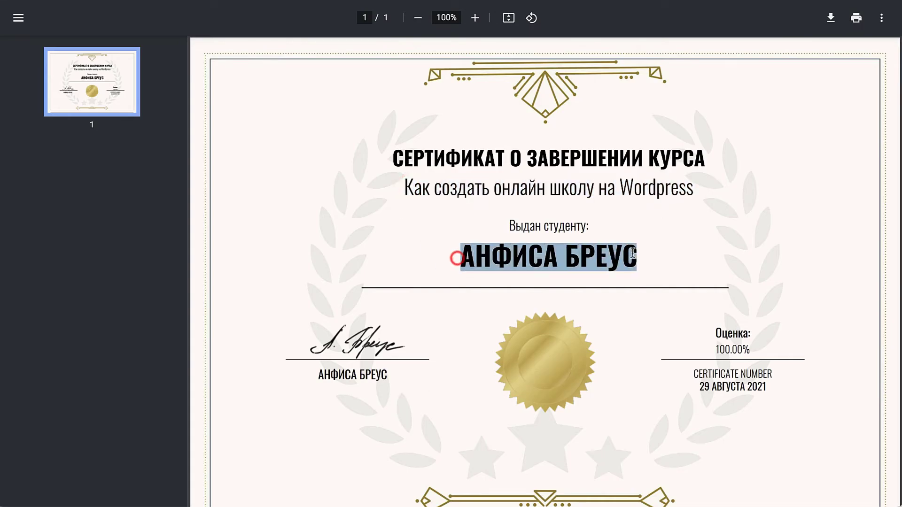
Step: Examine the instructor name, certificate number field and grade on the certificate PDF
{"action": "triple_click", "coordinate": [318, 376]}
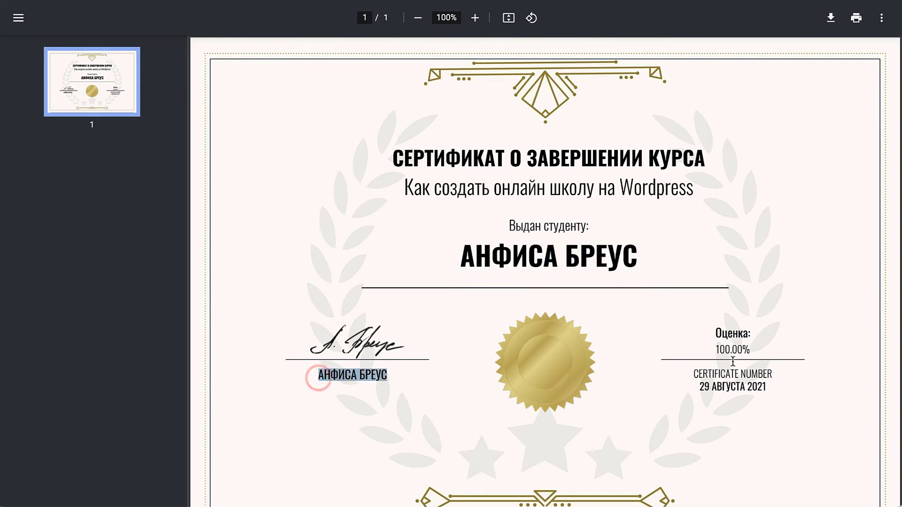
{"action": "left_click_drag", "start_coordinate": [695, 373], "coordinate": [765, 370]}
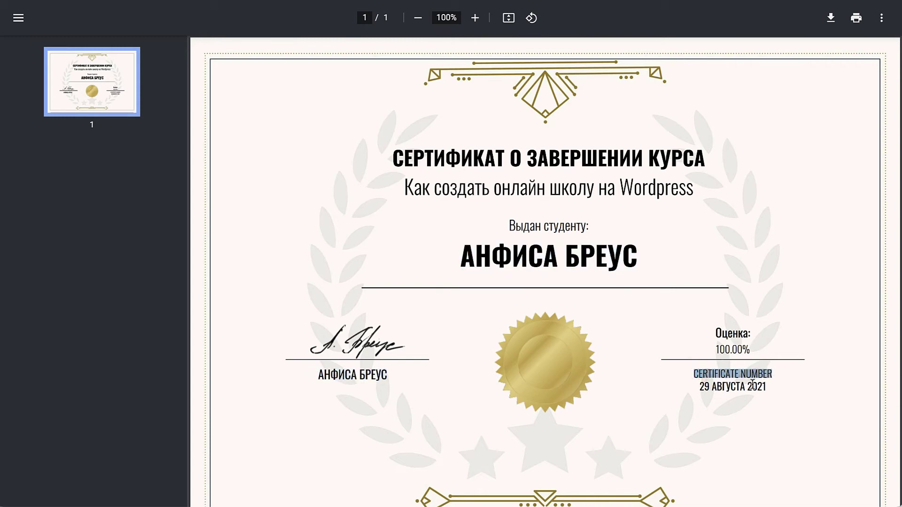
{"action": "left_click_drag", "start_coordinate": [715, 329], "coordinate": [751, 353]}
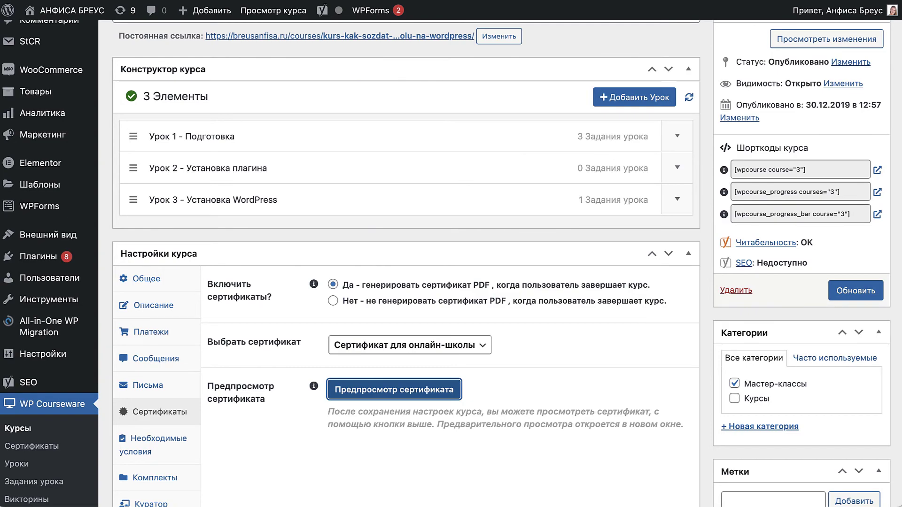
Step: Open the WP Courseware "Пользователи" settings and toggle the "Показать сертификат?" option in the student account display options
{"action": "scroll", "coordinate": [47, 163], "scroll_direction": "down", "scroll_amount": 8}
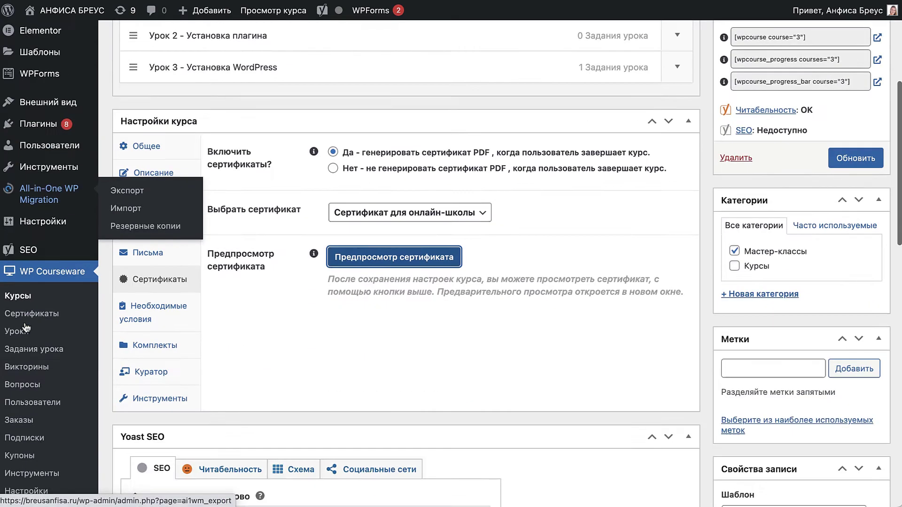
{"action": "left_click", "coordinate": [27, 270]}
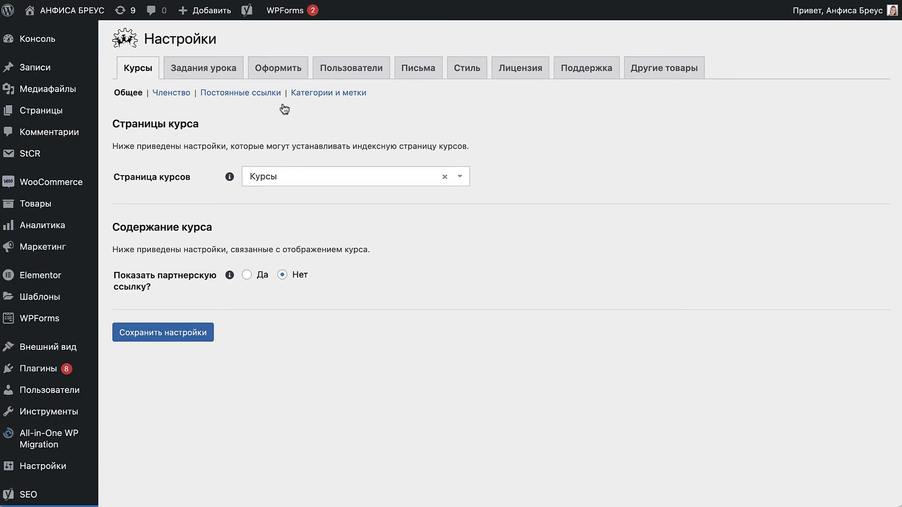
{"action": "left_click", "coordinate": [327, 67]}
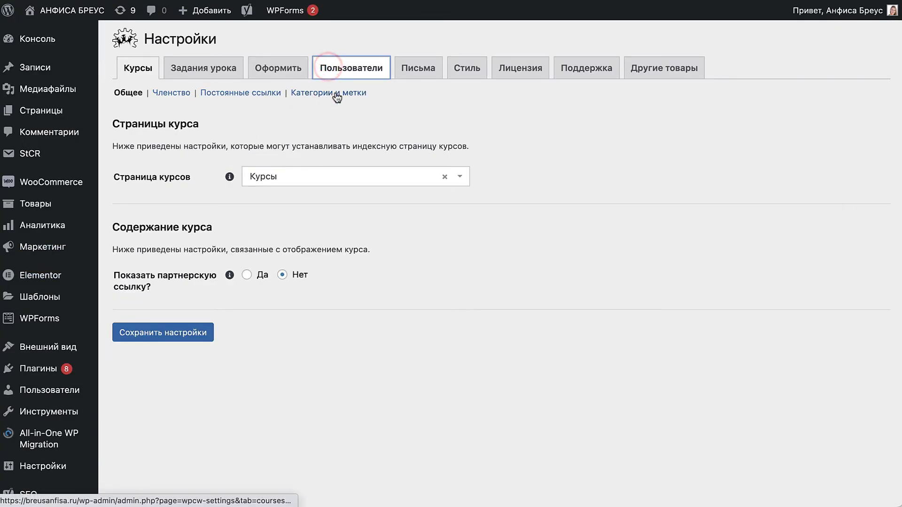
{"action": "scroll", "coordinate": [568, 193], "scroll_direction": "down", "scroll_amount": 10}
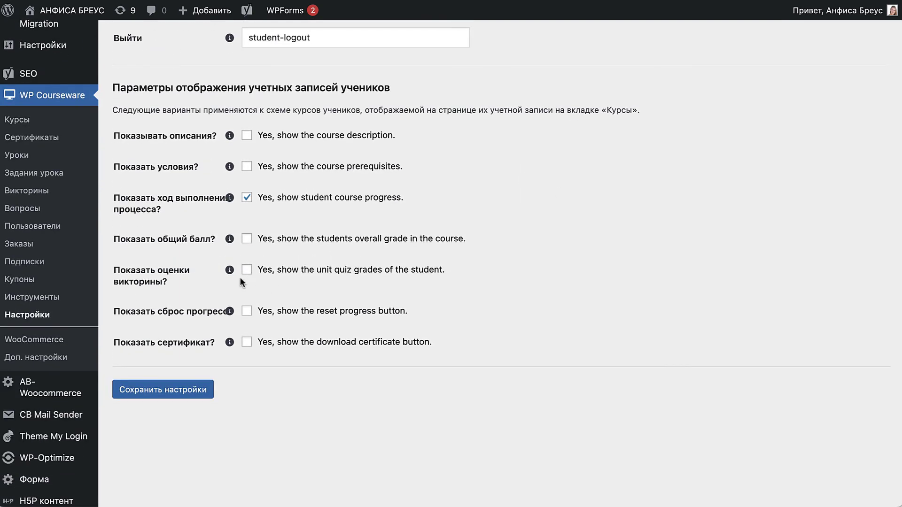
{"action": "left_click_drag", "start_coordinate": [119, 344], "coordinate": [246, 347]}
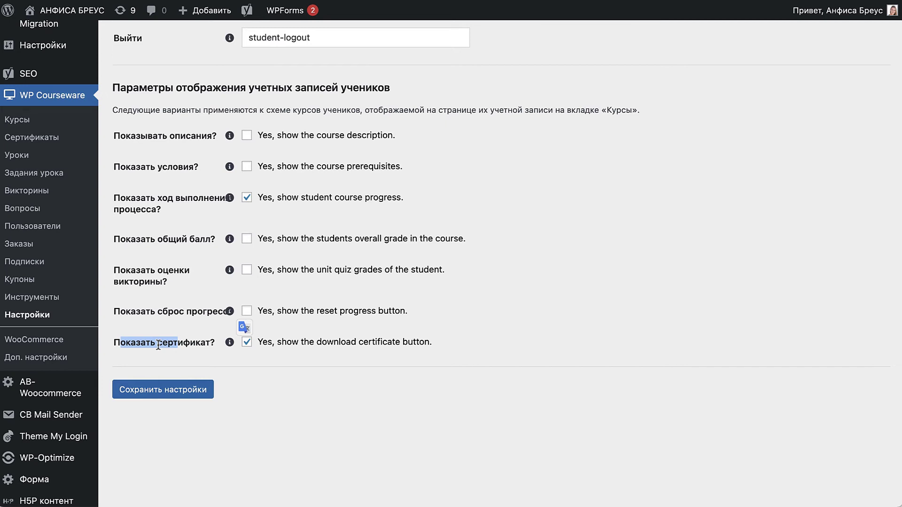
{"action": "left_click", "coordinate": [247, 344]}
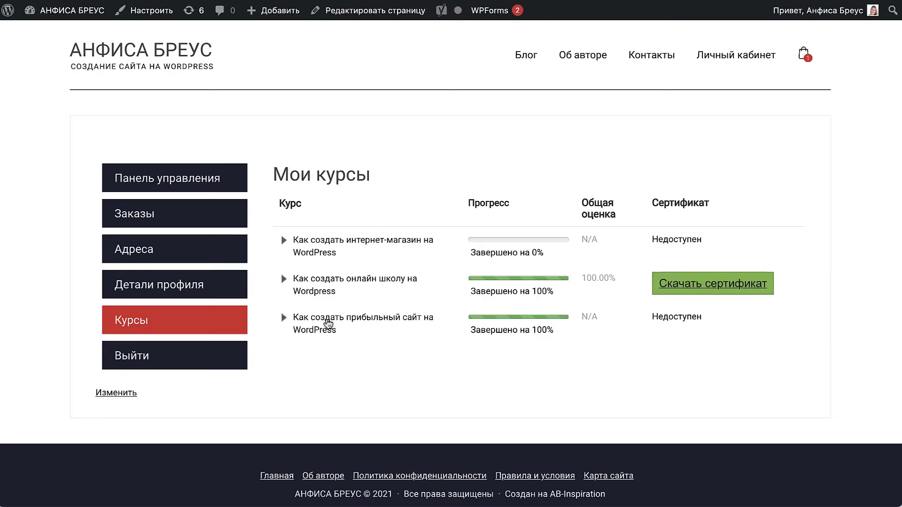
Step: Open the lesson "Как купить Хостинг" from the online school course in the student's course list and check its certificate download
{"action": "left_click", "coordinate": [328, 324]}
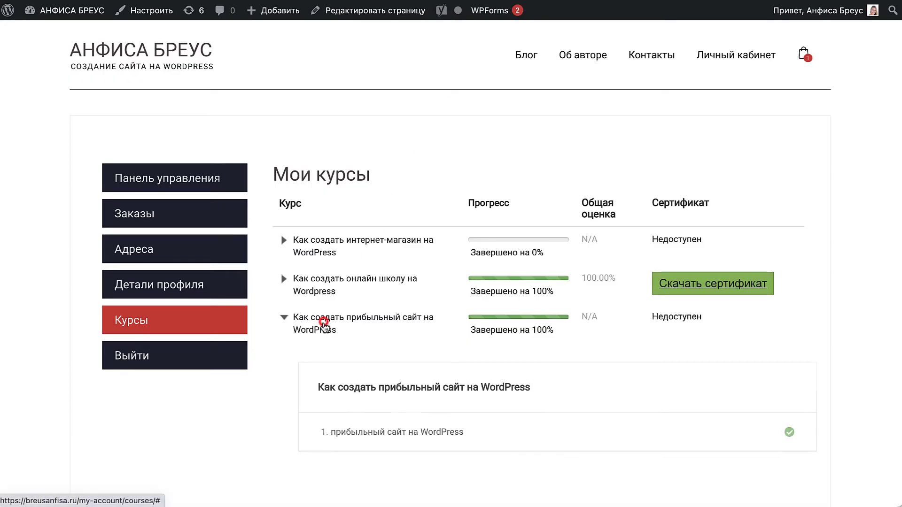
{"action": "left_click", "coordinate": [324, 279]}
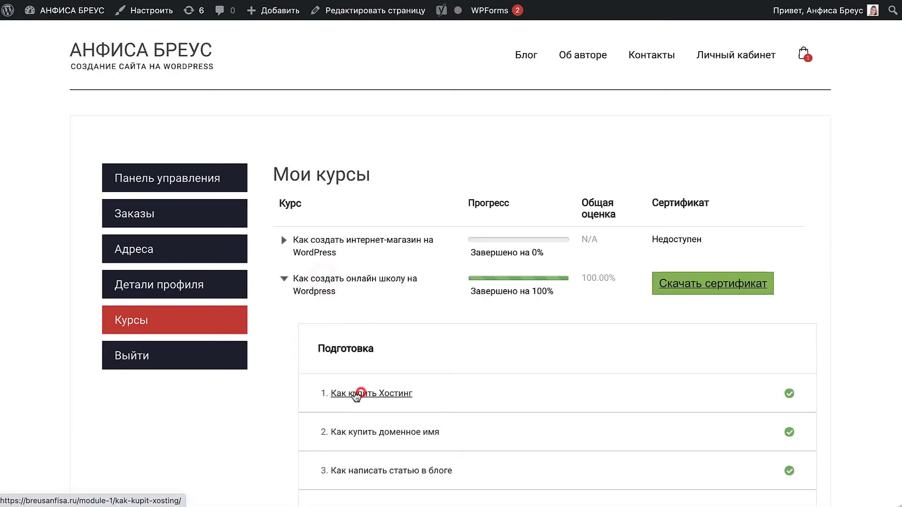
{"action": "left_click", "coordinate": [360, 396]}
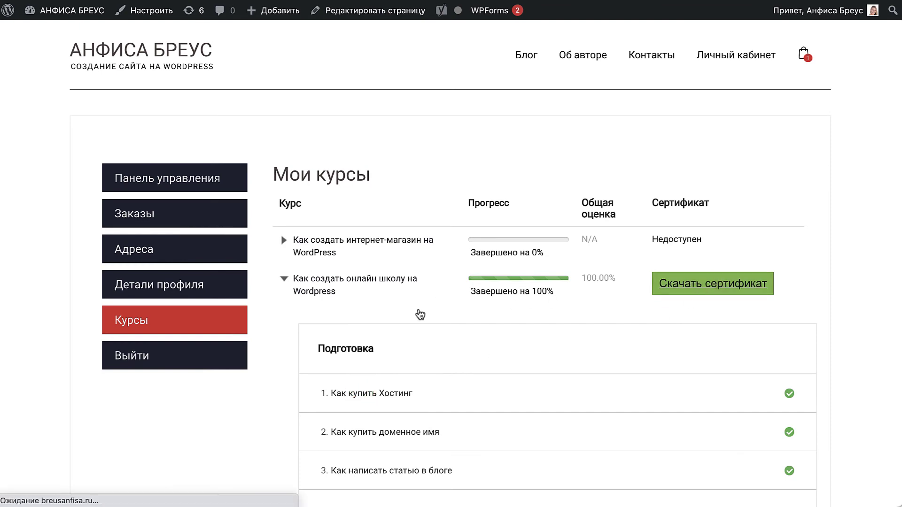
{"action": "scroll", "coordinate": [640, 350], "scroll_direction": "down", "scroll_amount": 2}
{"action": "scroll", "coordinate": [640, 350], "scroll_direction": "down", "scroll_amount": 1}
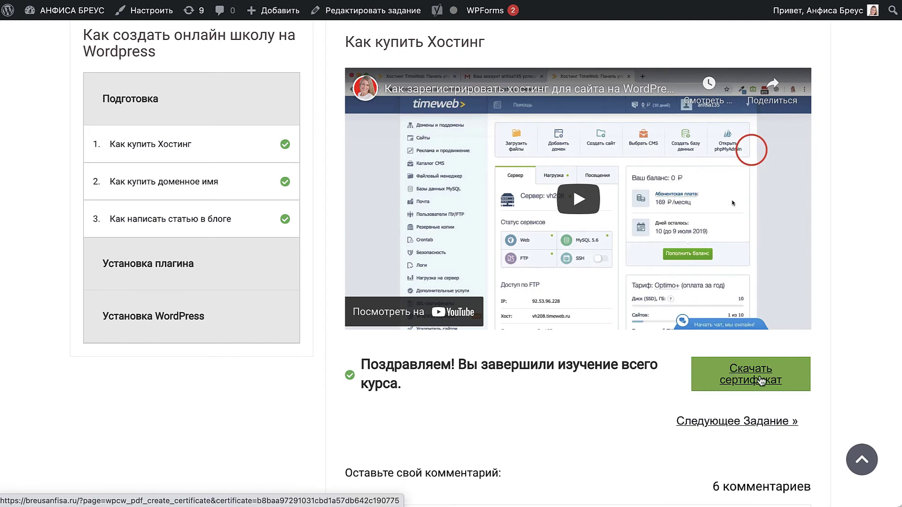
{"action": "scroll", "coordinate": [718, 224], "scroll_direction": "up", "scroll_amount": 2}
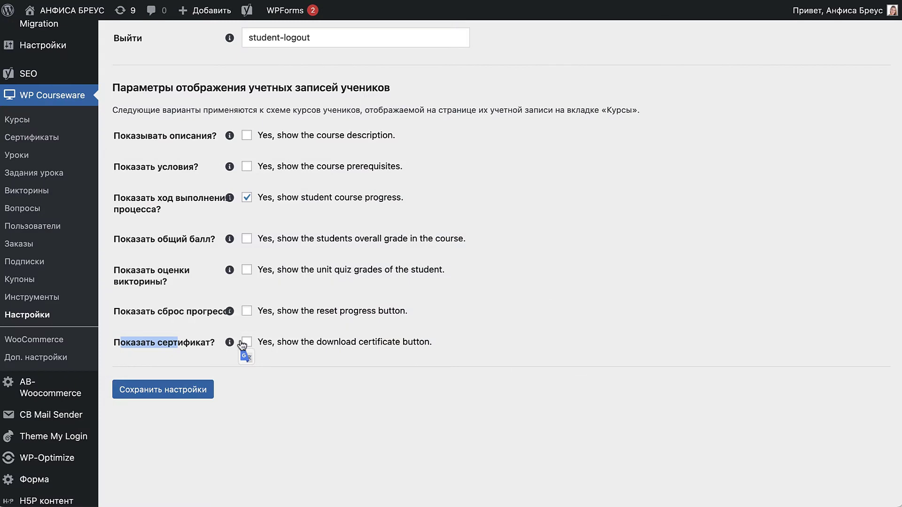
Step: Enable "Показать сертификат?" in the WP Courseware student account display options, save the settings and return to the student account from the lesson page
{"action": "left_click", "coordinate": [247, 342]}
{"action": "left_click", "coordinate": [163, 391]}
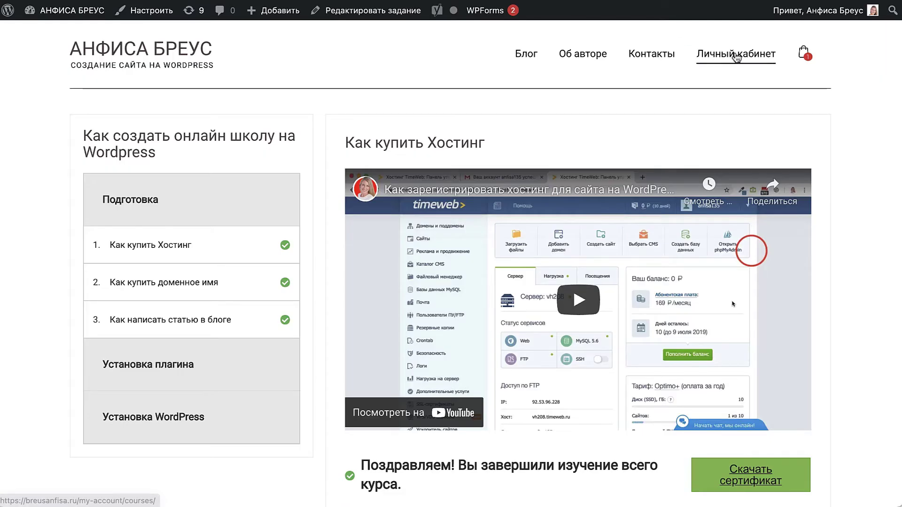
{"action": "left_click", "coordinate": [737, 56]}
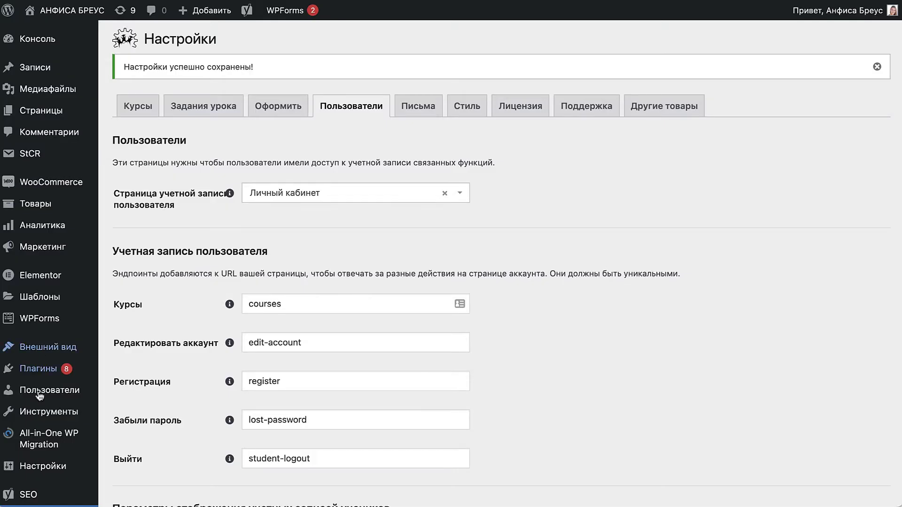
Step: Enable "Показать общий балл?" in the student account display options, save the settings and check the "Общая оценка" column in the course list
{"action": "scroll", "coordinate": [52, 451], "scroll_direction": "down", "scroll_amount": 6}
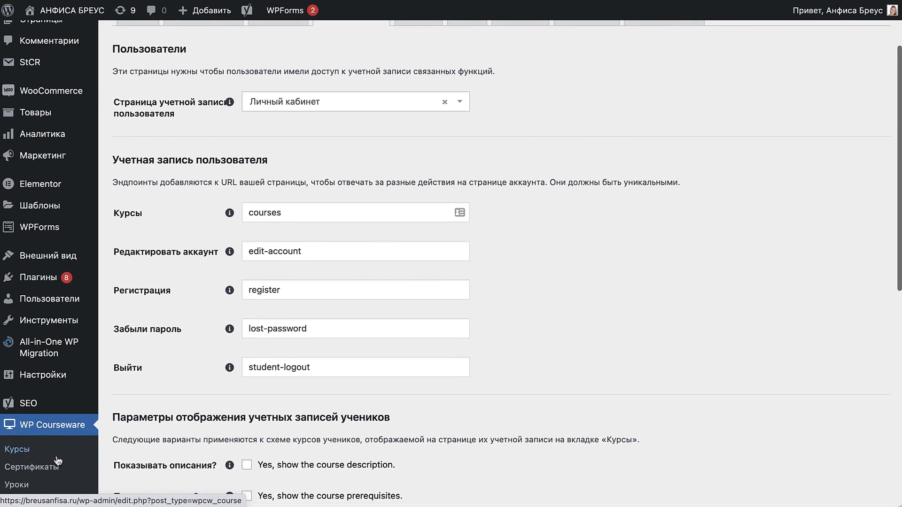
{"action": "scroll", "coordinate": [58, 460], "scroll_direction": "up", "scroll_amount": 6}
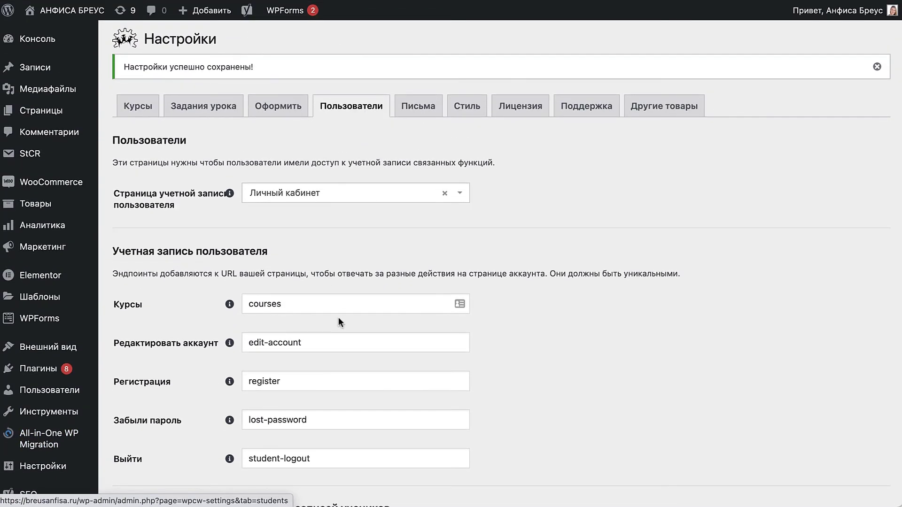
{"action": "scroll", "coordinate": [341, 322], "scroll_direction": "down", "scroll_amount": 9}
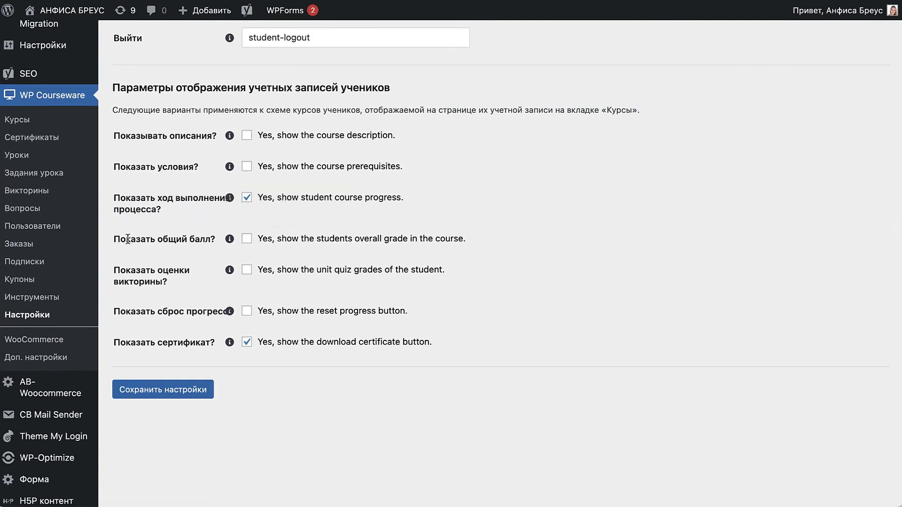
{"action": "left_click_drag", "start_coordinate": [127, 240], "coordinate": [205, 240]}
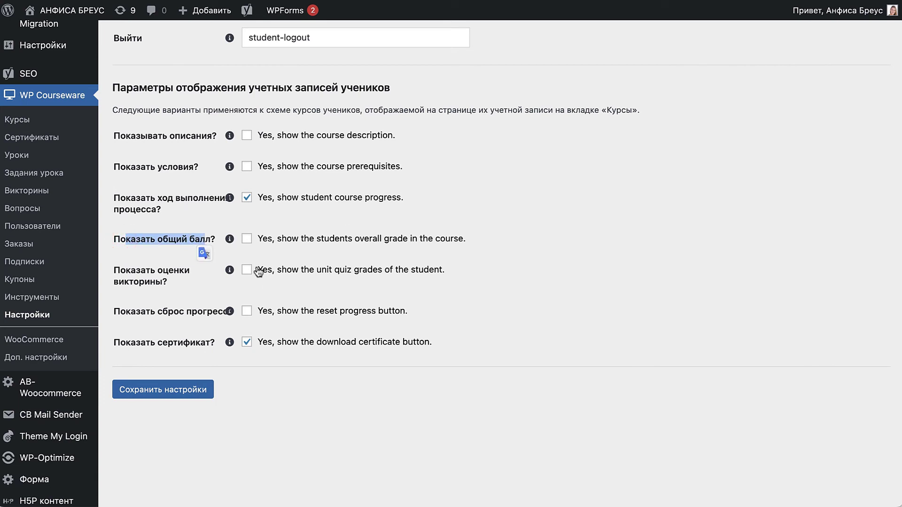
{"action": "left_click", "coordinate": [247, 240]}
{"action": "left_click", "coordinate": [145, 393]}
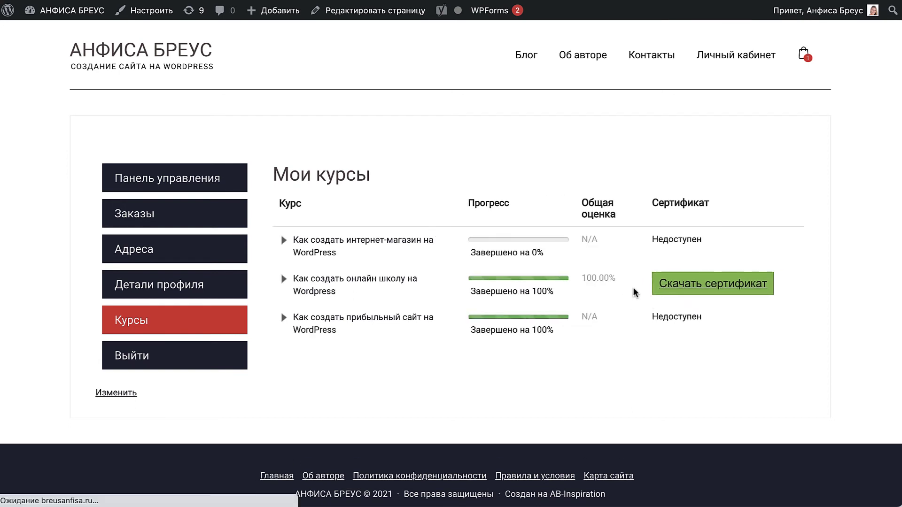
{"action": "left_click_drag", "start_coordinate": [580, 196], "coordinate": [610, 217]}
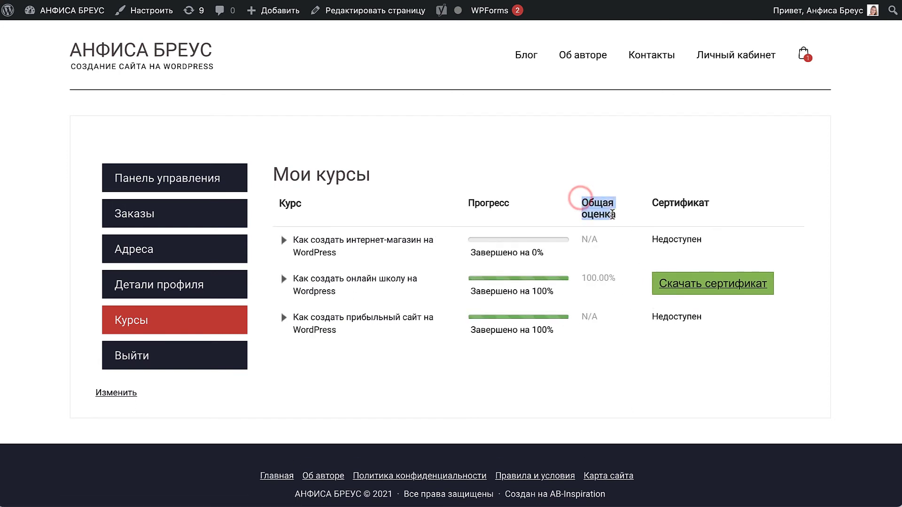
{"action": "triple_click", "coordinate": [586, 279]}
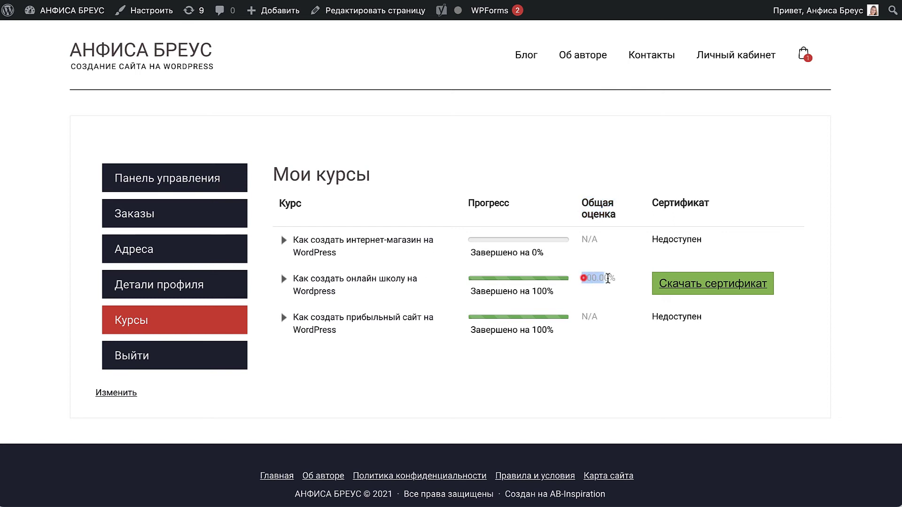
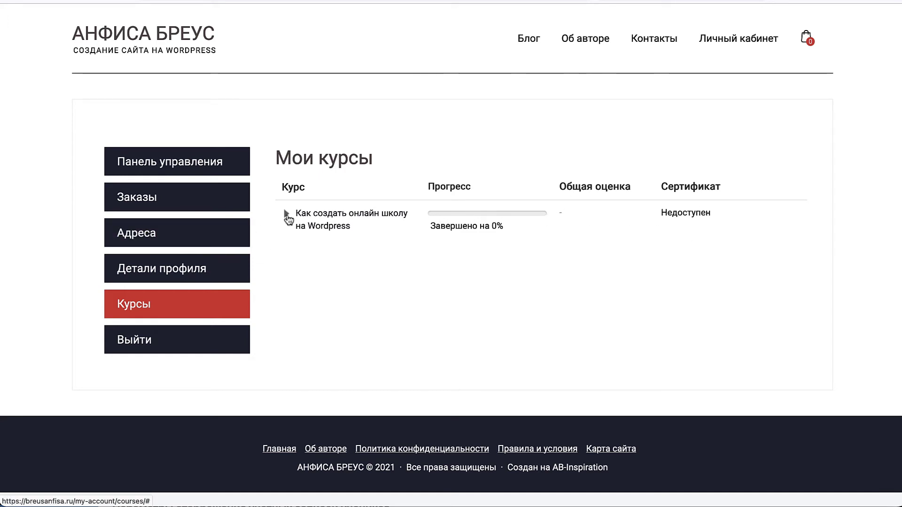
Step: From the student's course list, open the lesson "Как купить Хостинг" of the online school course and mark it as completed
{"action": "left_click", "coordinate": [287, 215]}
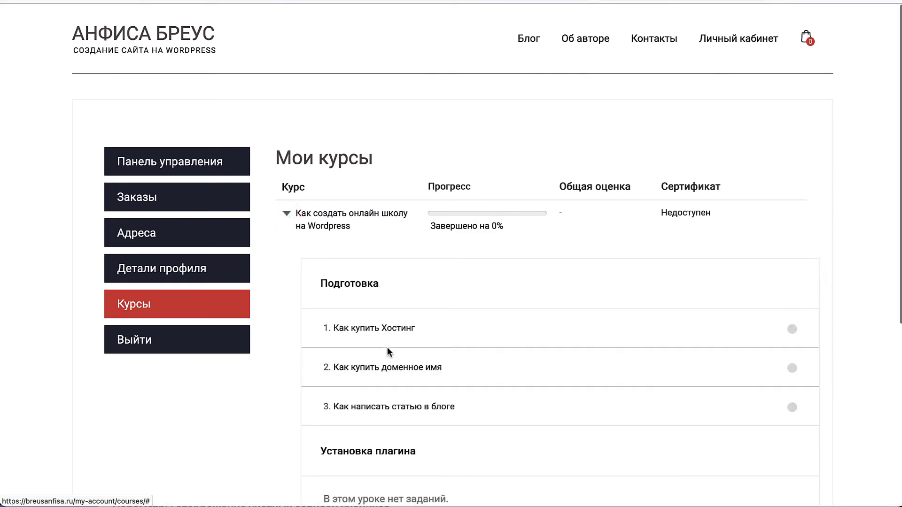
{"action": "left_click", "coordinate": [381, 330]}
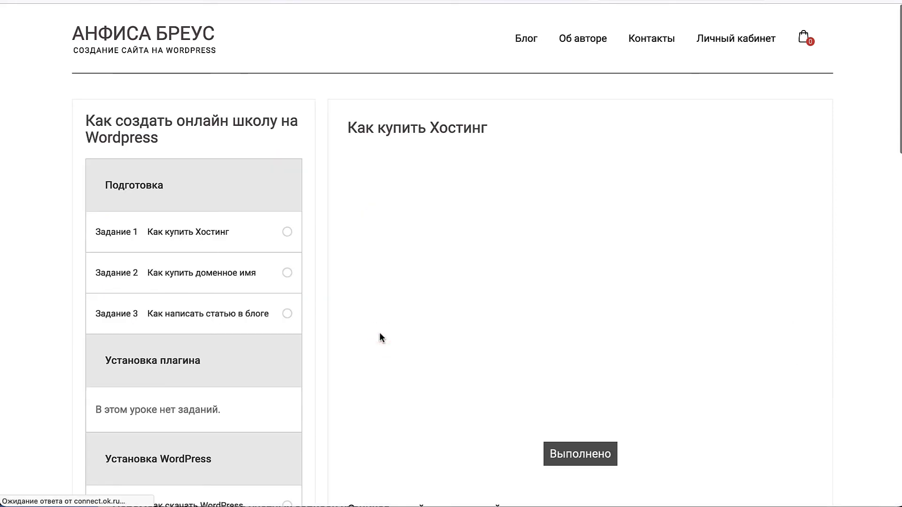
{"action": "scroll", "coordinate": [625, 300], "scroll_direction": "down", "scroll_amount": 2}
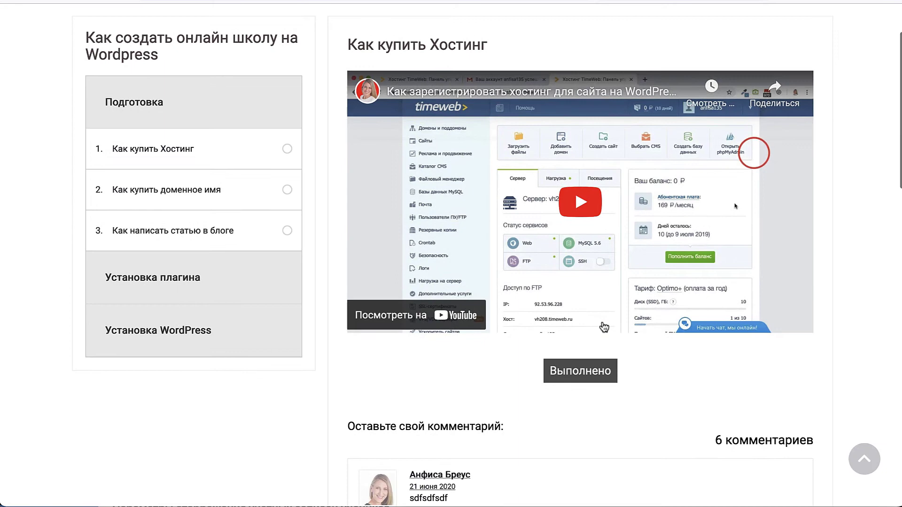
{"action": "left_click", "coordinate": [583, 373]}
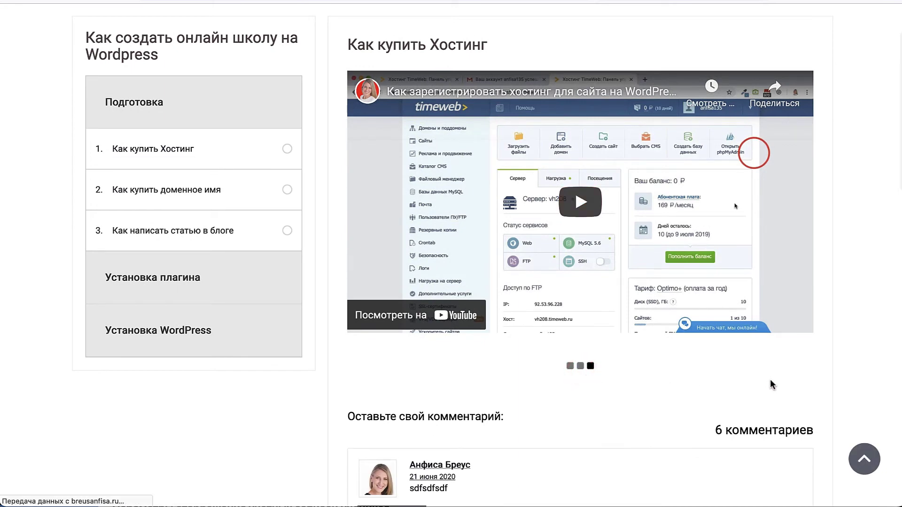
Step: Review the time limit and pass requirement of the "Доменное имя" quiz in the second lesson and start the quiz
{"action": "scroll", "coordinate": [766, 397], "scroll_direction": "down", "scroll_amount": 5}
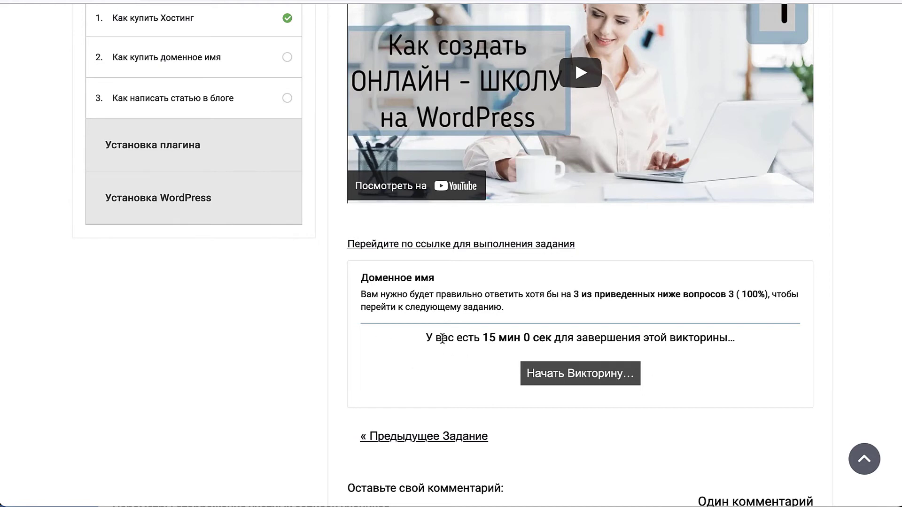
{"action": "left_click_drag", "start_coordinate": [442, 339], "coordinate": [514, 338]}
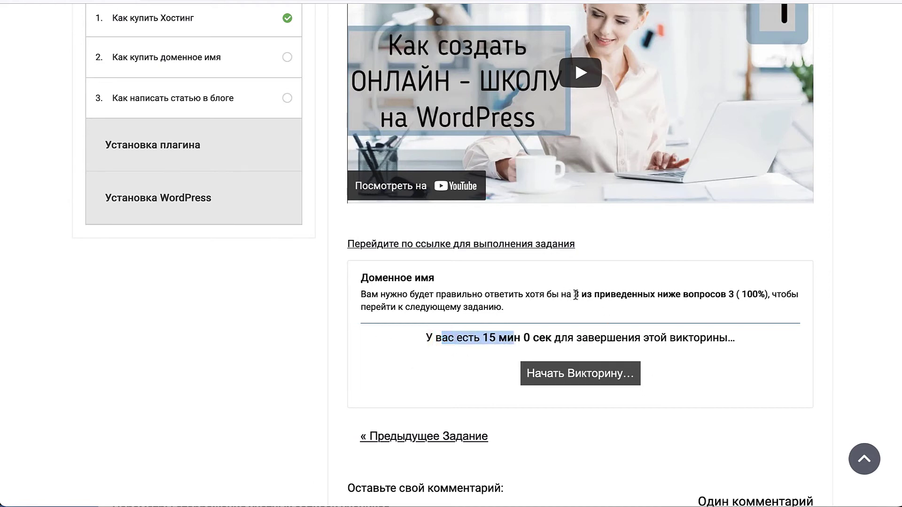
{"action": "left_click_drag", "start_coordinate": [574, 295], "coordinate": [734, 295]}
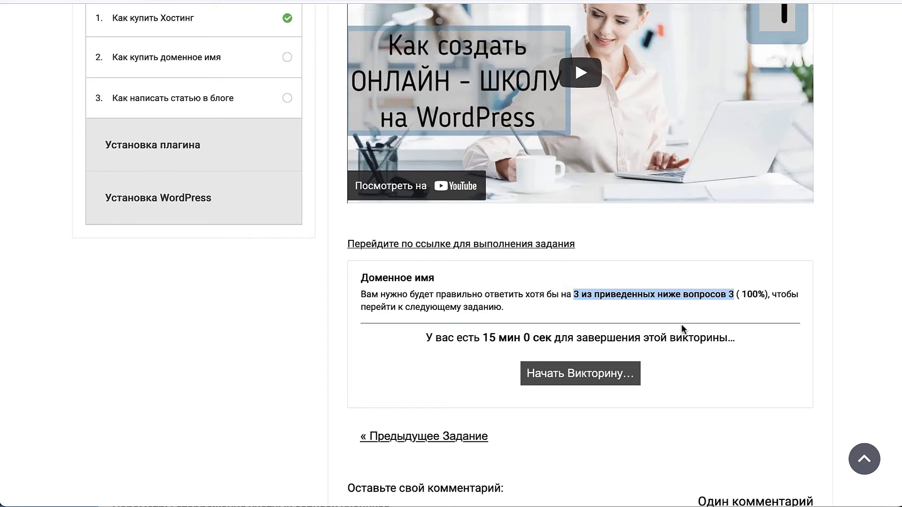
{"action": "left_click", "coordinate": [568, 376]}
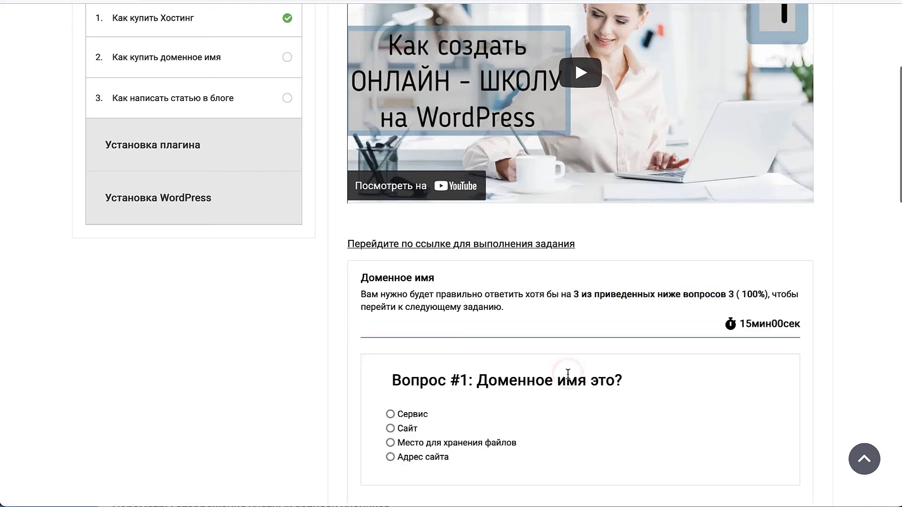
Step: Answer the quiz with "Адрес сайта" for question 1, "Коротким", "Понятным" and "Без цифр" for question 2, and "Да" for question 3
{"action": "scroll", "coordinate": [568, 375], "scroll_direction": "down", "scroll_amount": 2}
{"action": "left_click", "coordinate": [391, 312]}
{"action": "left_click", "coordinate": [391, 326]}
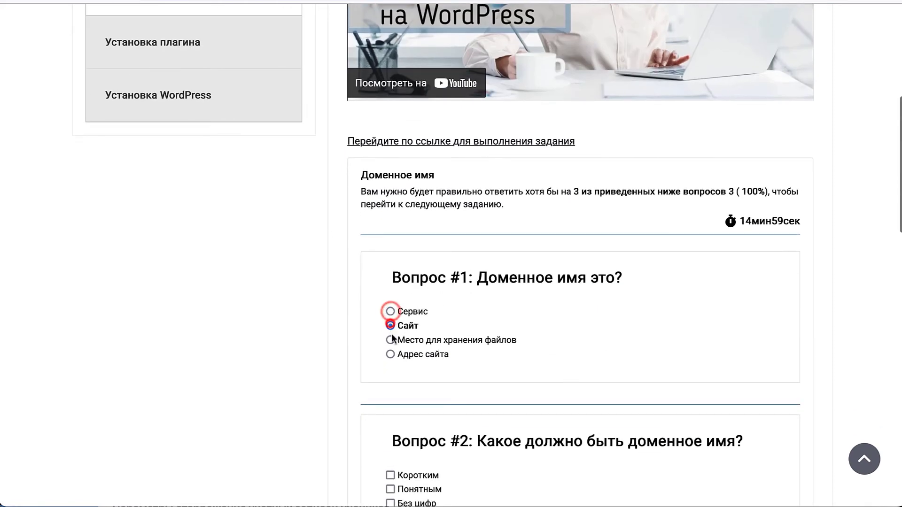
{"action": "left_click", "coordinate": [391, 340]}
{"action": "scroll", "coordinate": [390, 342], "scroll_direction": "down", "scroll_amount": 3}
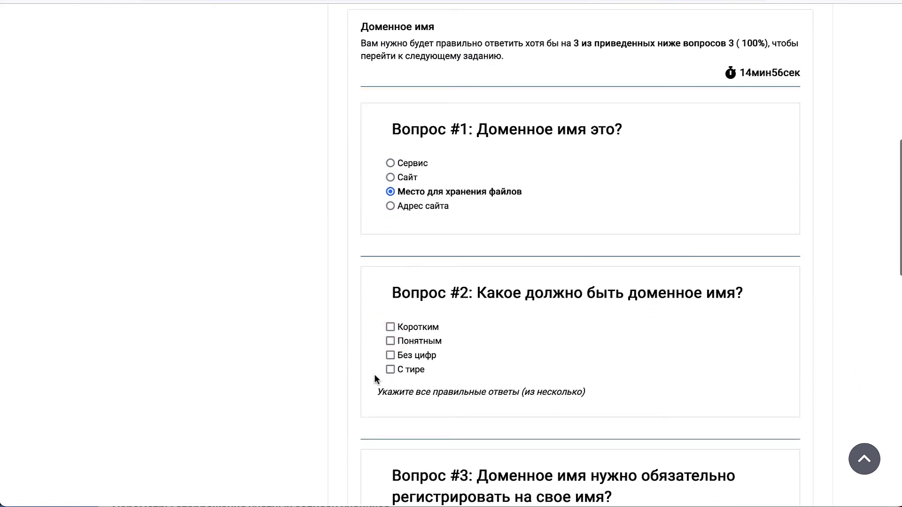
{"action": "left_click", "coordinate": [390, 327]}
{"action": "left_click", "coordinate": [390, 341]}
{"action": "left_click", "coordinate": [391, 356]}
{"action": "left_click", "coordinate": [390, 206]}
{"action": "scroll", "coordinate": [429, 276], "scroll_direction": "down", "scroll_amount": 5}
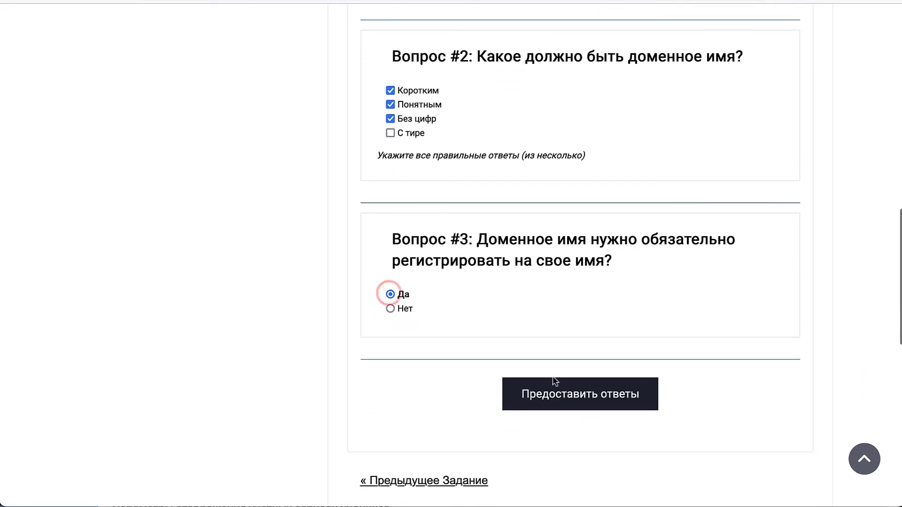
Step: Submit the answers of the "Доменное имя" quiz, check the result and continue to the lesson "Как написать статью в блоге"
{"action": "left_click", "coordinate": [601, 398]}
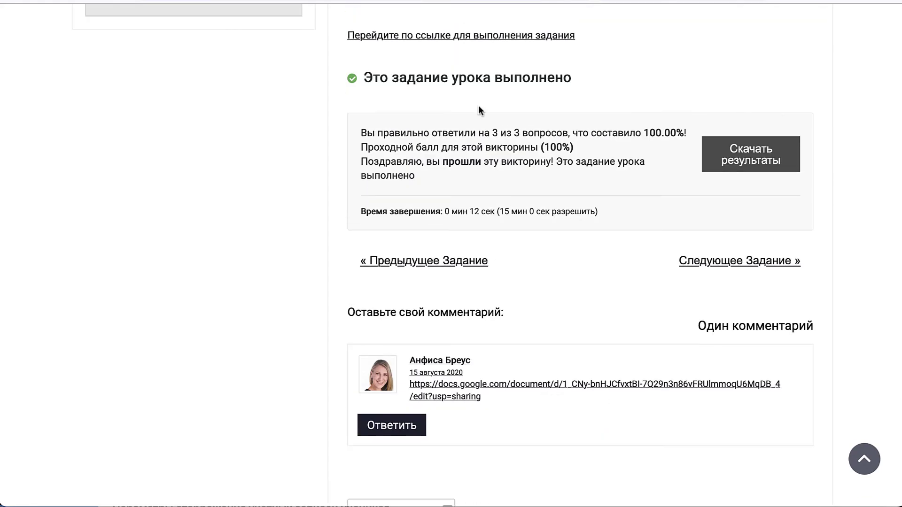
{"action": "left_click_drag", "start_coordinate": [492, 133], "coordinate": [568, 133]}
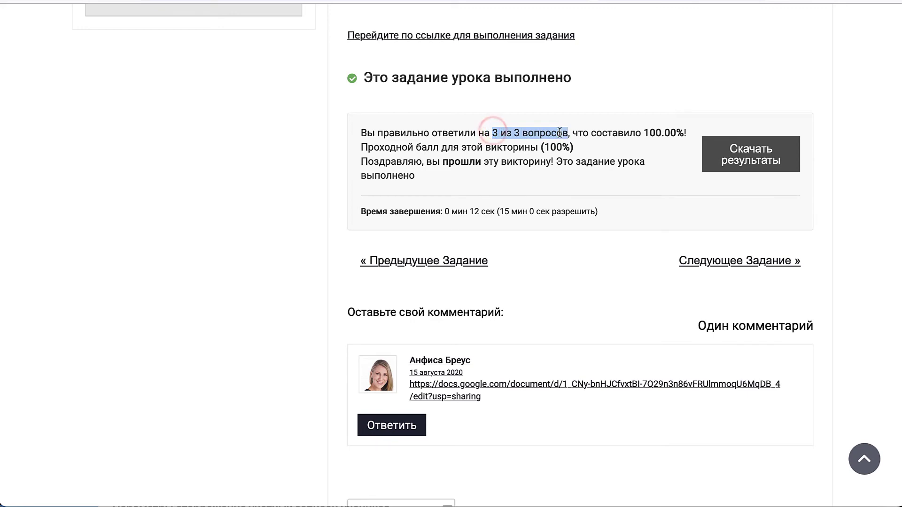
{"action": "left_click", "coordinate": [733, 259]}
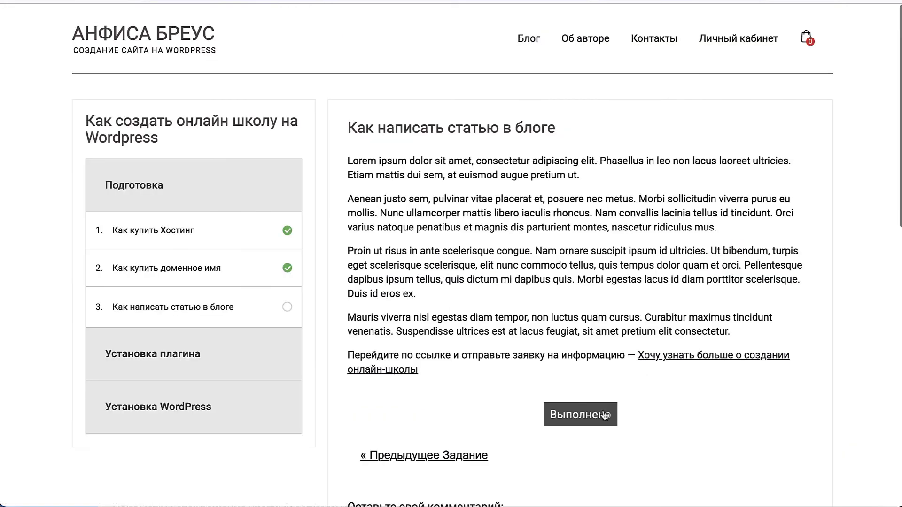
Step: Mark the lesson "Как написать статью в блоге" and the final lesson "Как скачать WordPress" as completed
{"action": "left_click", "coordinate": [597, 410]}
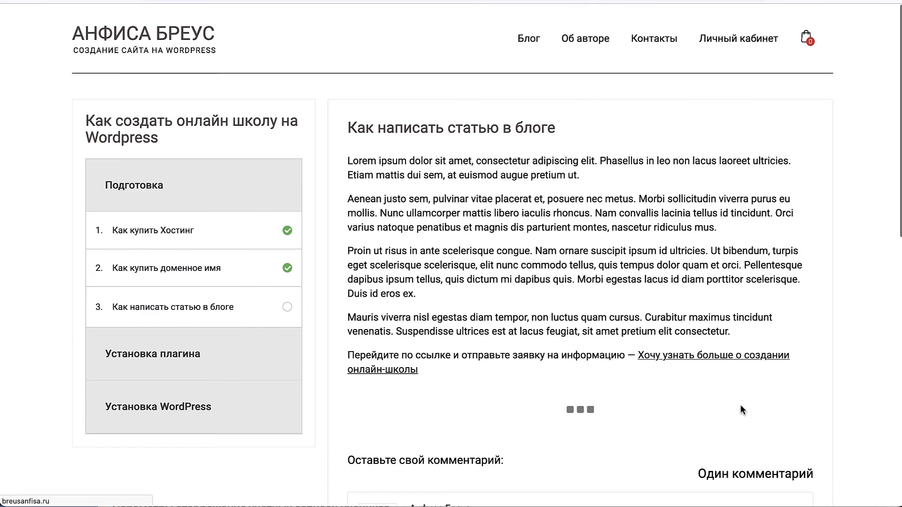
{"action": "scroll", "coordinate": [572, 312], "scroll_direction": "down", "scroll_amount": 3}
{"action": "left_click", "coordinate": [572, 311]}
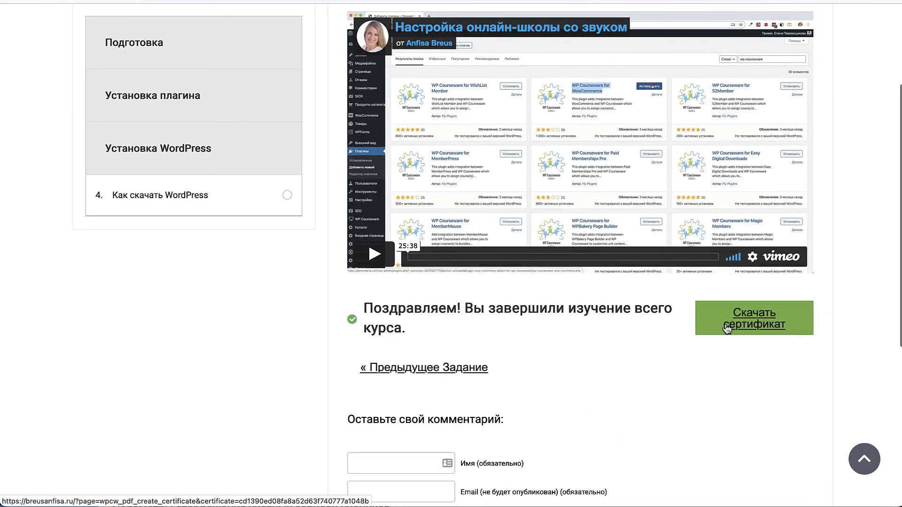
Step: Open the completion certificate from the finished course and check its student name, course title, instructor name, grade, certificate number and date
{"action": "left_click", "coordinate": [728, 329]}
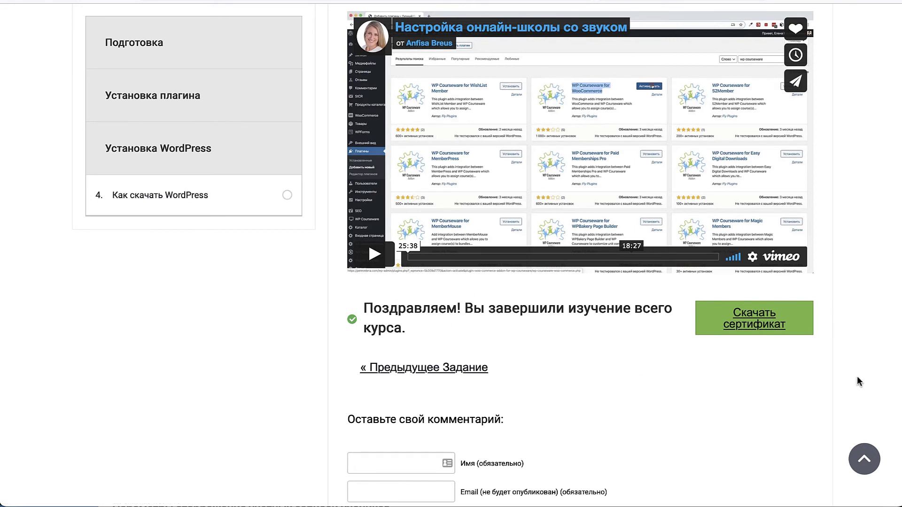
{"action": "left_click", "coordinate": [757, 318]}
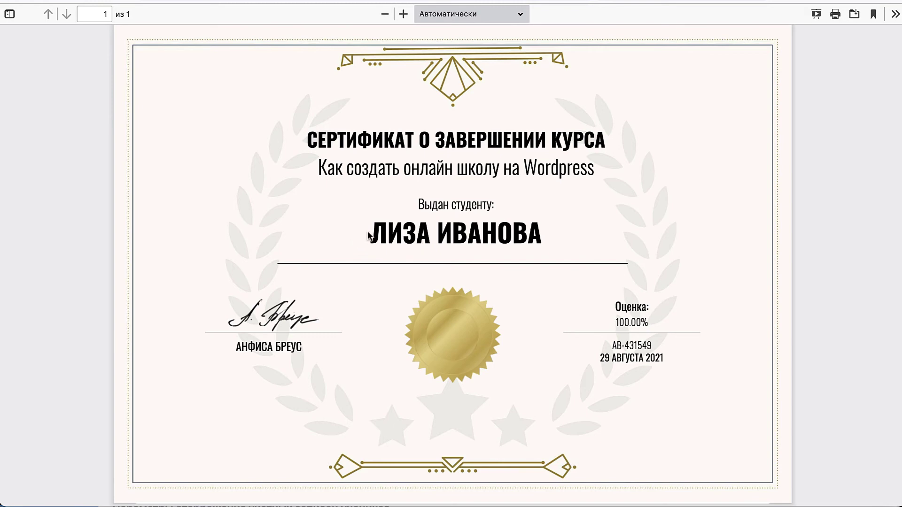
{"action": "left_click_drag", "start_coordinate": [371, 231], "coordinate": [548, 238]}
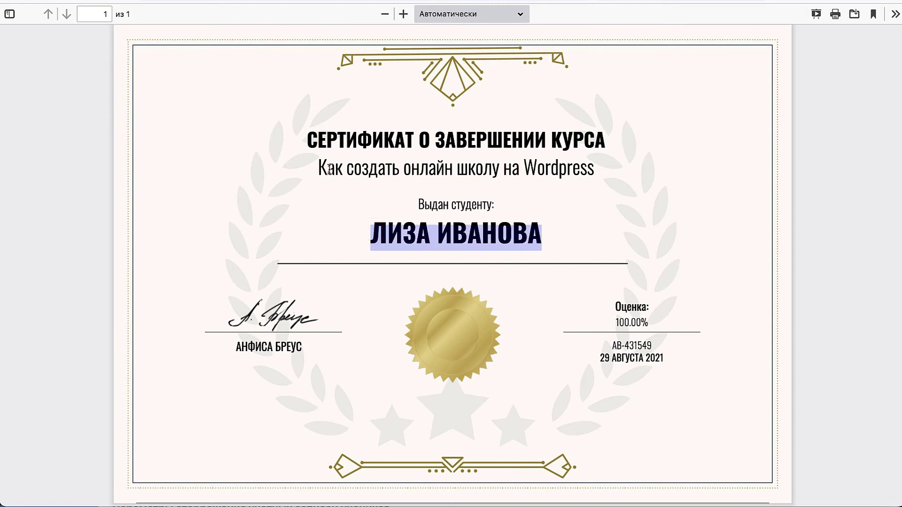
{"action": "left_click_drag", "start_coordinate": [317, 163], "coordinate": [618, 192]}
{"action": "left_click_drag", "start_coordinate": [232, 348], "coordinate": [314, 352]}
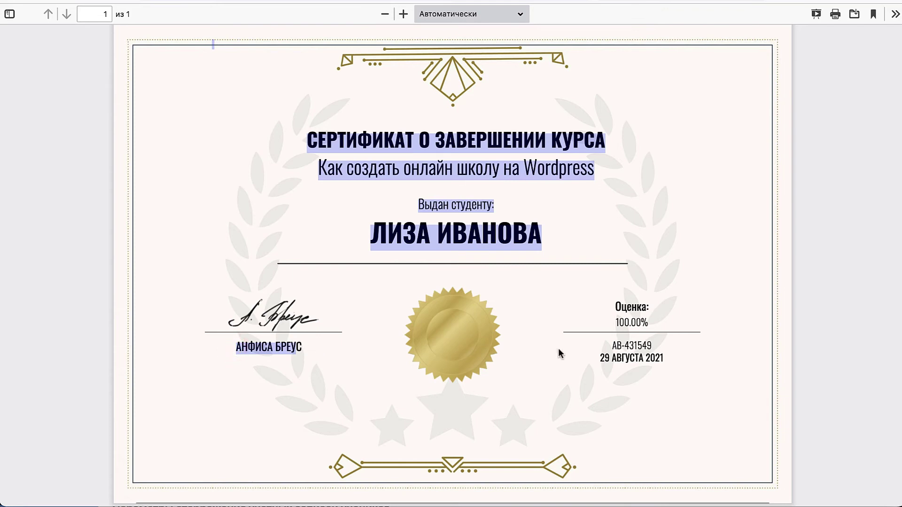
{"action": "double_click", "coordinate": [617, 323]}
{"action": "triple_click", "coordinate": [611, 346]}
{"action": "double_click", "coordinate": [612, 346]}
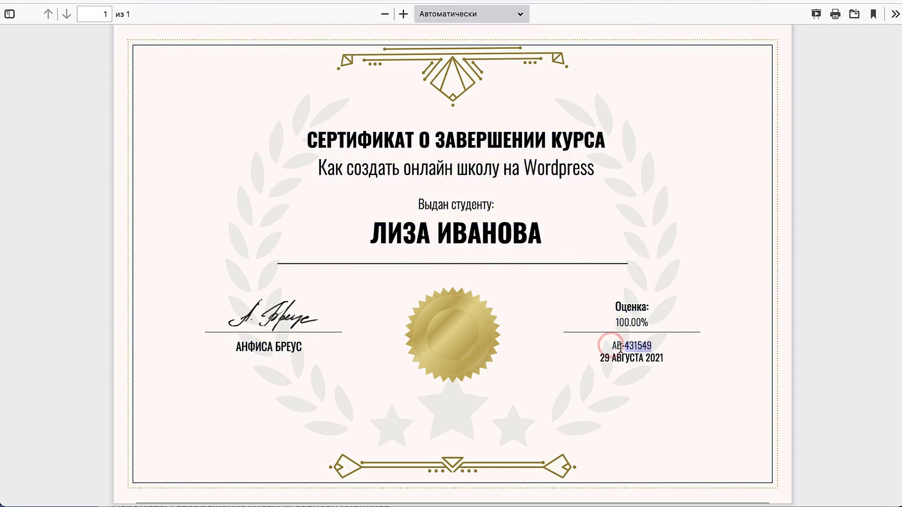
{"action": "left_click", "coordinate": [611, 345]}
{"action": "double_click", "coordinate": [612, 345]}
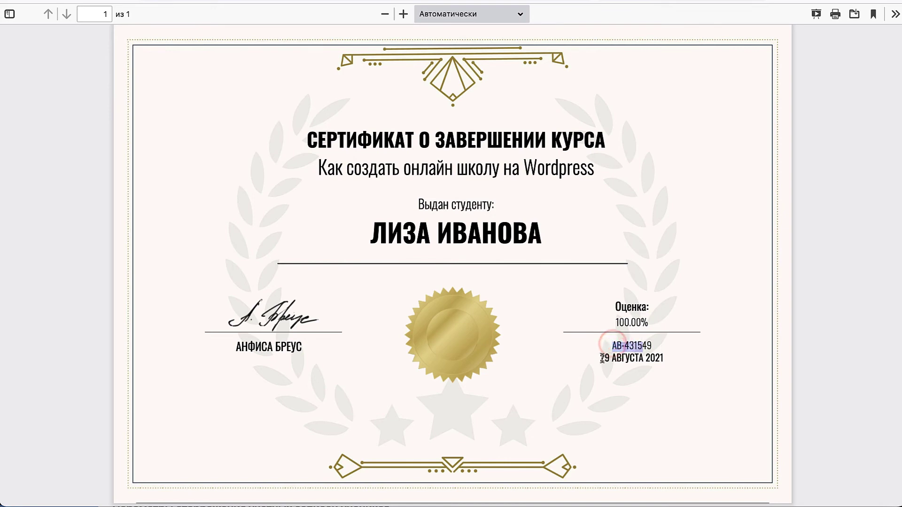
{"action": "left_click_drag", "start_coordinate": [601, 358], "coordinate": [638, 360]}
{"action": "left_click", "coordinate": [631, 374]}
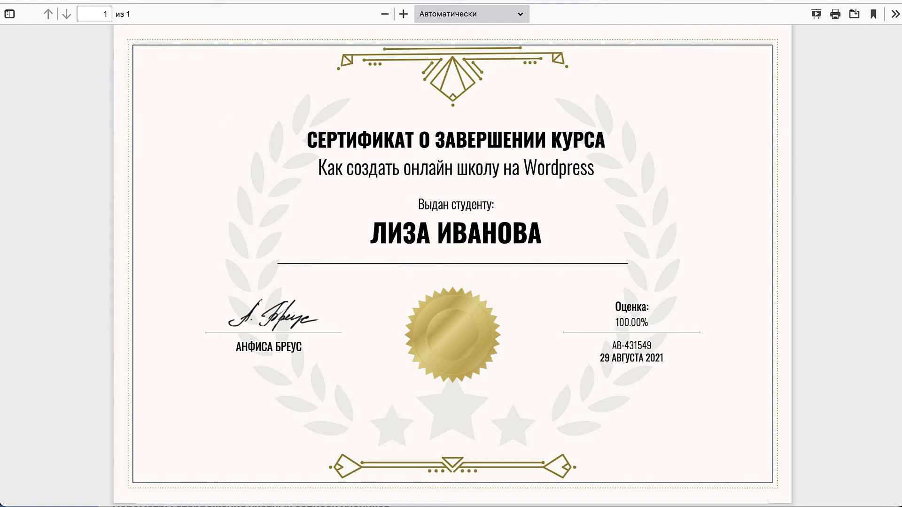
Step: Close the certificate and reopen it from the course list in the student's "Личный кабинет" to check the instructor's name
{"action": "key", "text": "ctrl+w"}
{"action": "scroll", "coordinate": [386, 221], "scroll_direction": "up", "scroll_amount": 3}
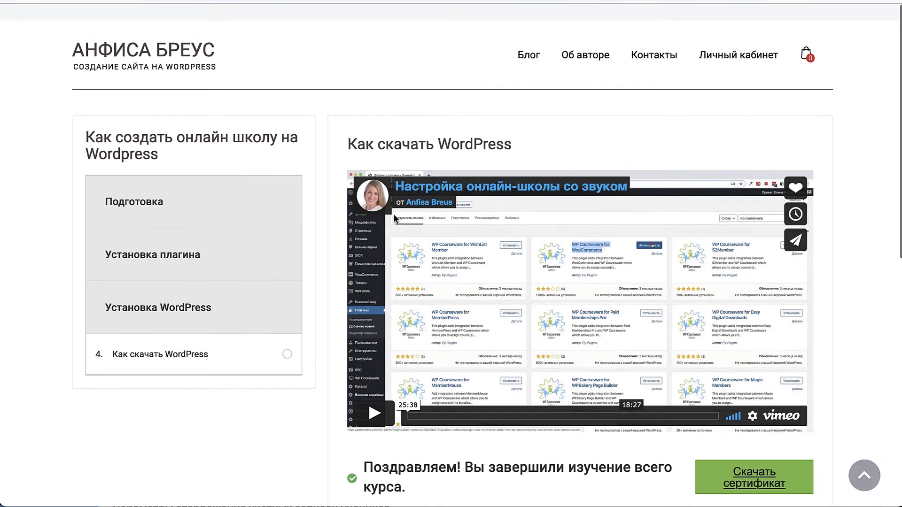
{"action": "left_click", "coordinate": [727, 40]}
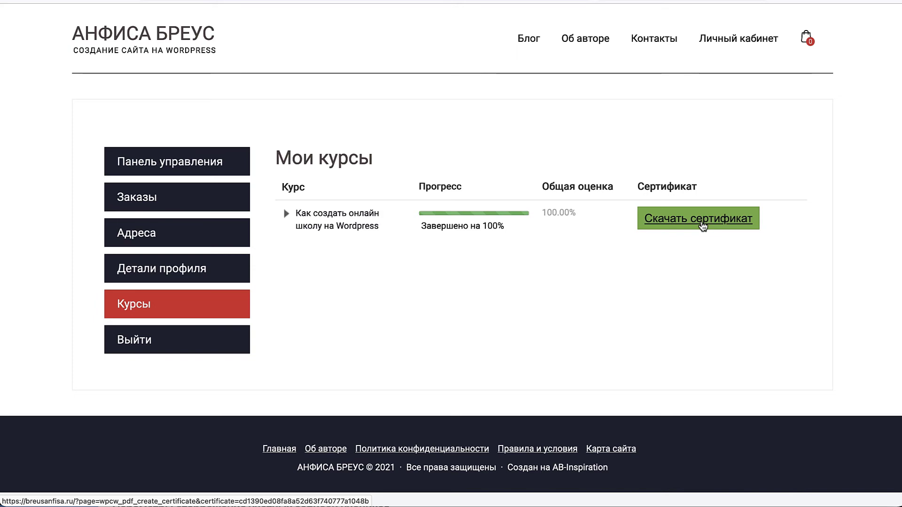
{"action": "left_click", "coordinate": [704, 226]}
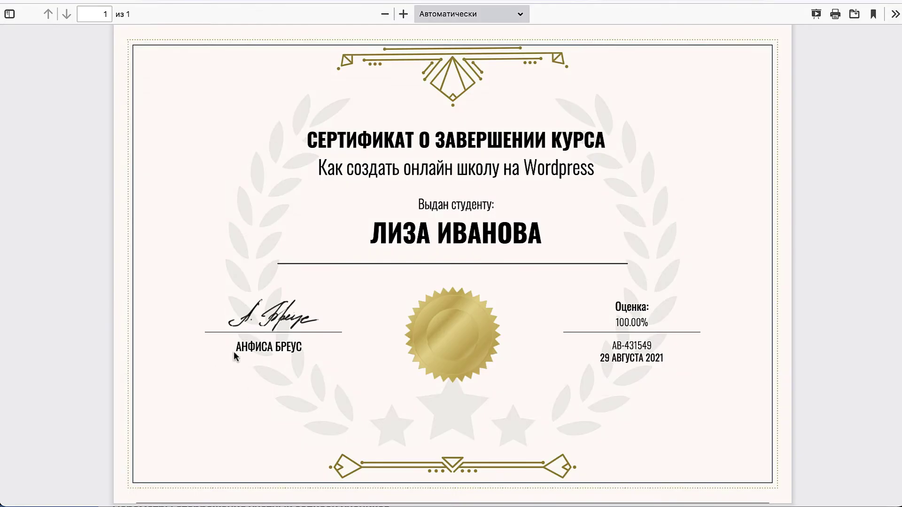
{"action": "left_click_drag", "start_coordinate": [235, 348], "coordinate": [299, 347]}
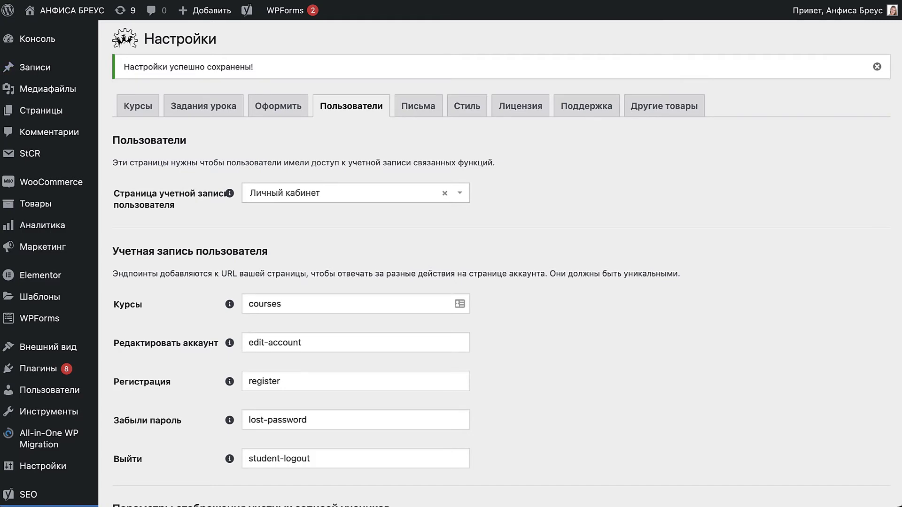
Step: Switch to the WordPress admin and open the list of all site users to review the accounts
{"action": "mouse_move", "coordinate": [46, 282]}
{"action": "scroll", "coordinate": [46, 282], "scroll_direction": "down", "scroll_amount": 3}
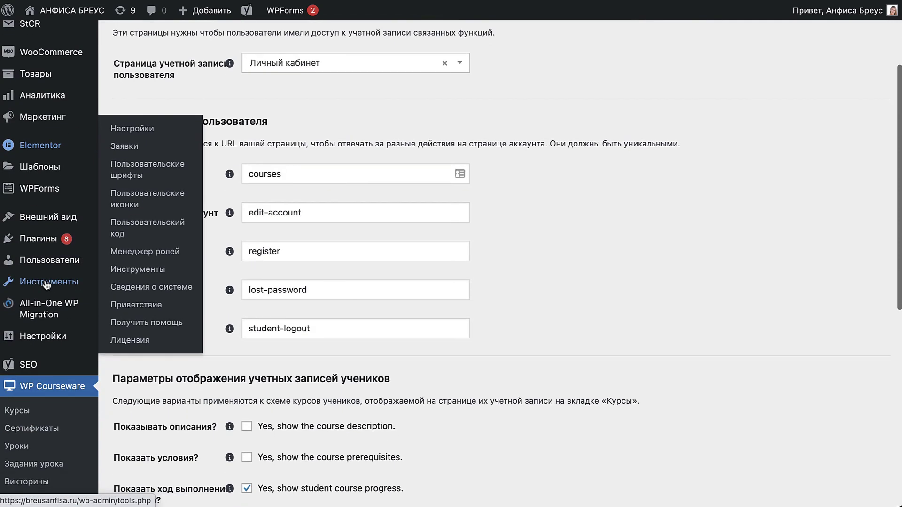
{"action": "scroll", "coordinate": [37, 202], "scroll_direction": "down", "scroll_amount": 2}
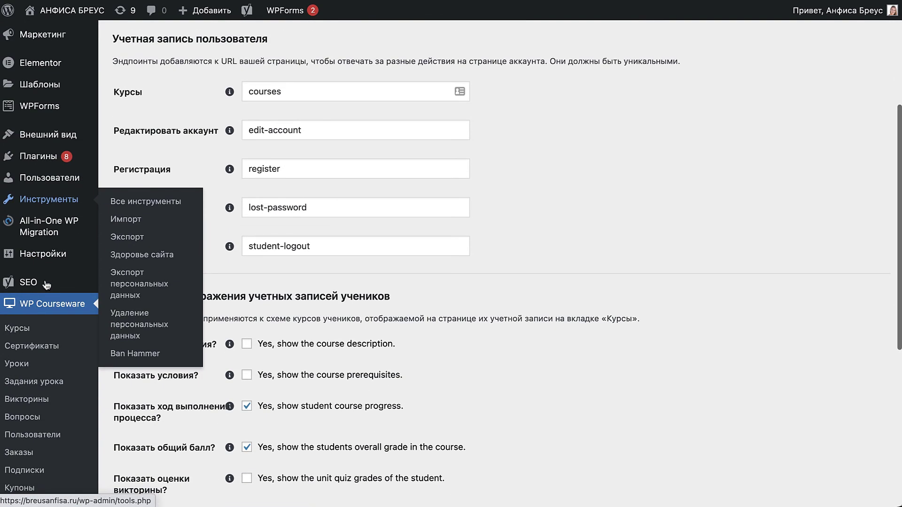
{"action": "left_click", "coordinate": [43, 177]}
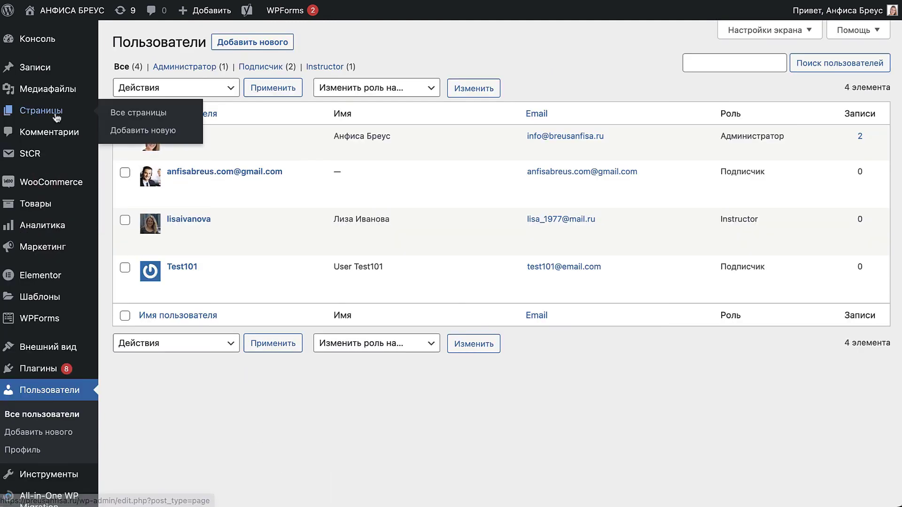
{"action": "mouse_move", "coordinate": [225, 164]}
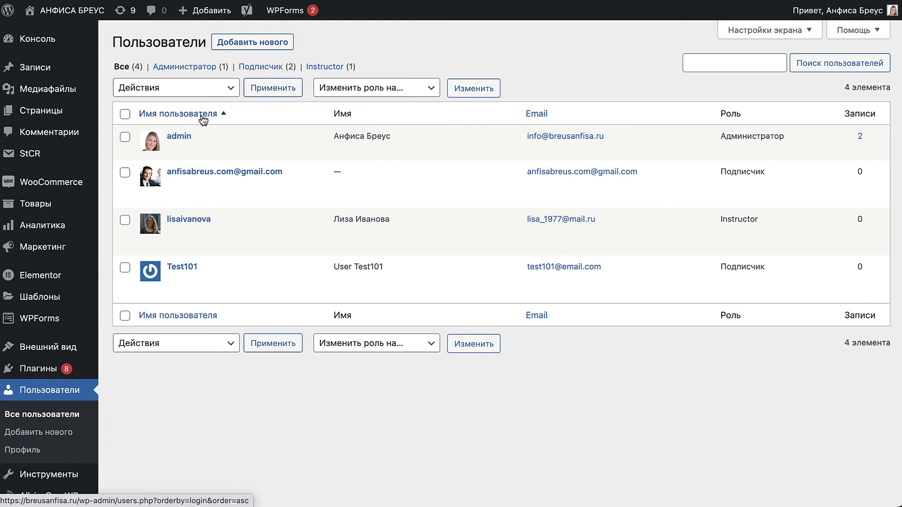
{"action": "mouse_move", "coordinate": [211, 147]}
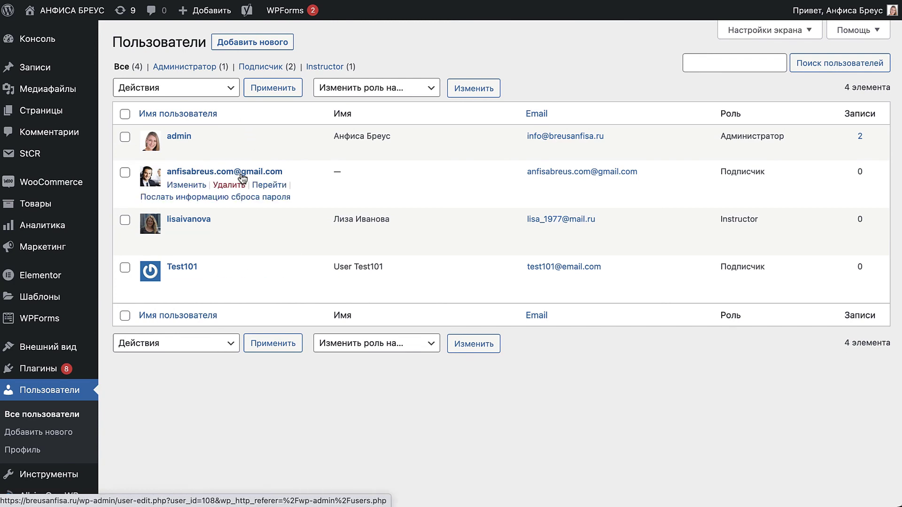
Step: Open the form for adding a new user and review its username, email, first name, last name and remaining fields
{"action": "left_click", "coordinate": [242, 46]}
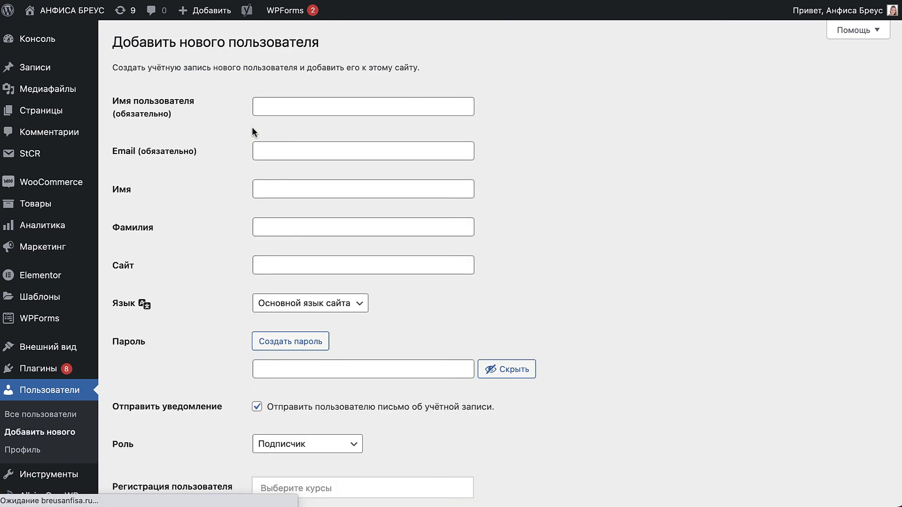
{"action": "left_click", "coordinate": [260, 106]}
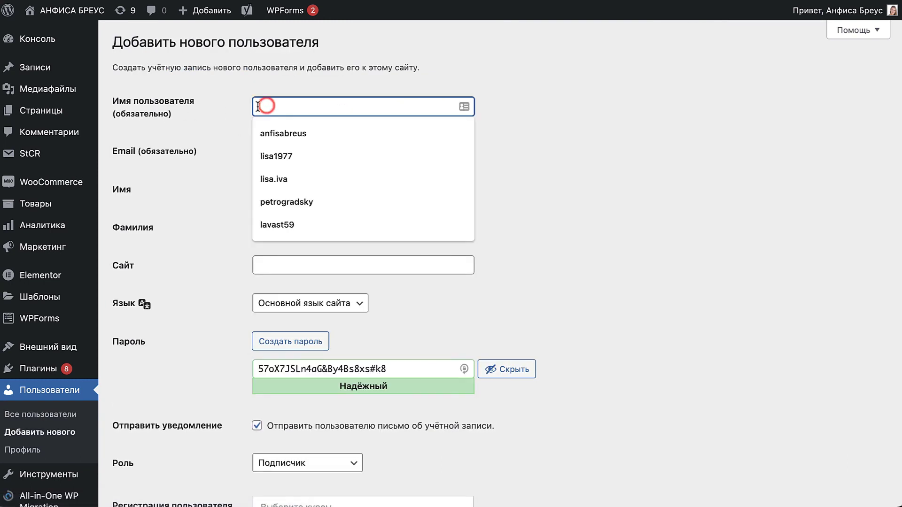
{"action": "left_click", "coordinate": [213, 125]}
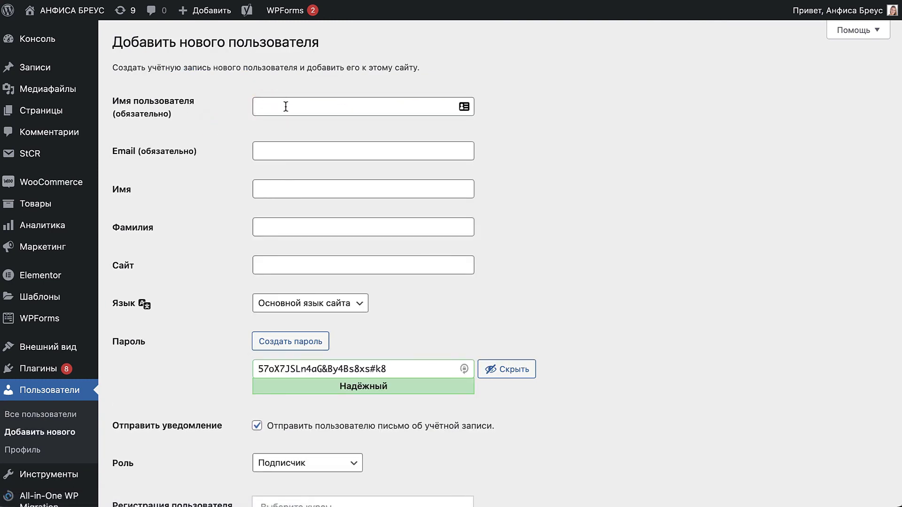
{"action": "left_click", "coordinate": [270, 149]}
{"action": "left_click", "coordinate": [201, 185]}
{"action": "left_click", "coordinate": [277, 190]}
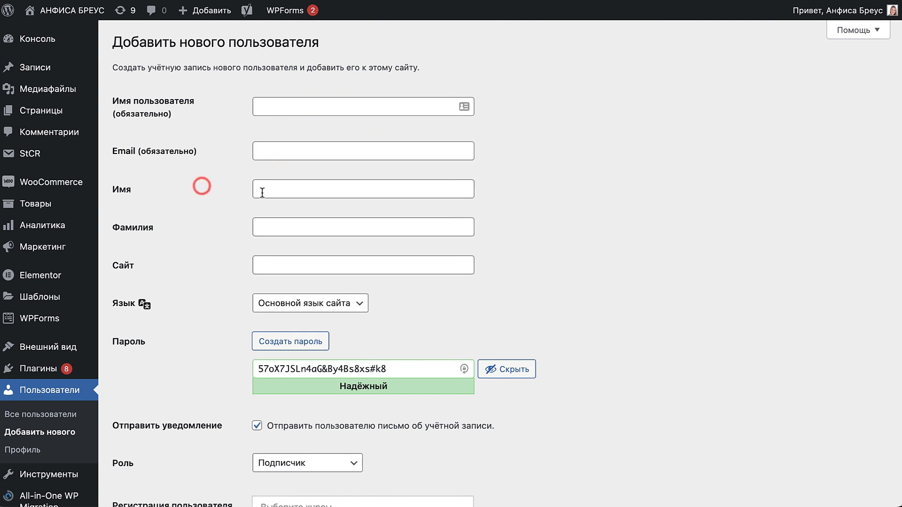
{"action": "left_click", "coordinate": [181, 224]}
{"action": "left_click", "coordinate": [257, 228]}
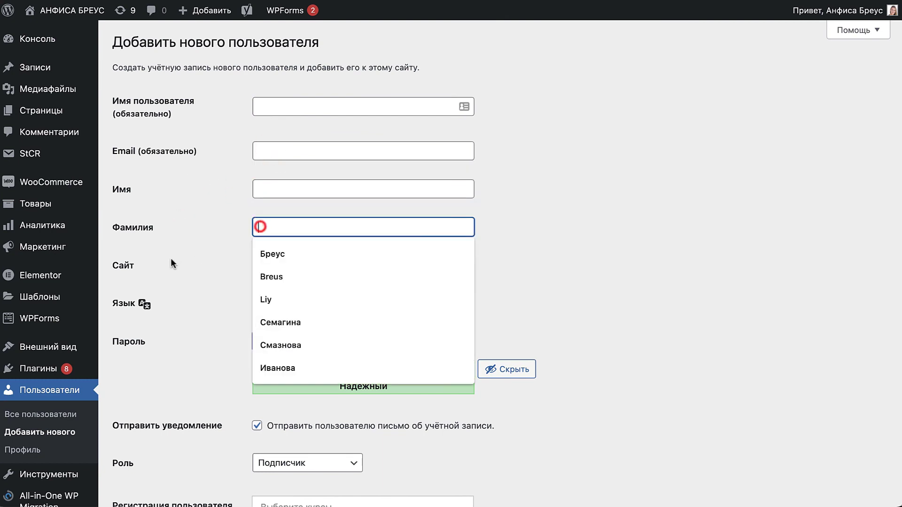
{"action": "left_click", "coordinate": [171, 258]}
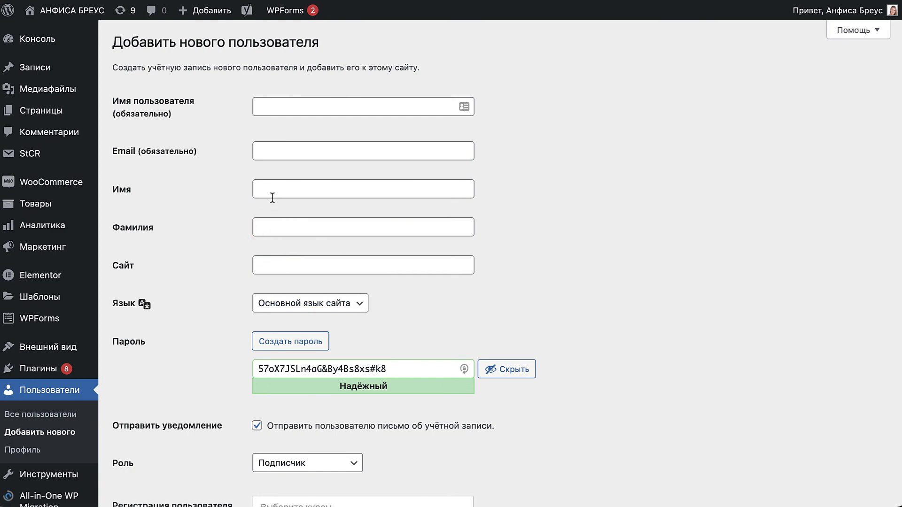
{"action": "scroll", "coordinate": [335, 310], "scroll_direction": "down", "scroll_amount": 3}
{"action": "scroll", "coordinate": [334, 309], "scroll_direction": "up", "scroll_amount": 3}
{"action": "scroll", "coordinate": [375, 380], "scroll_direction": "down", "scroll_amount": 8}
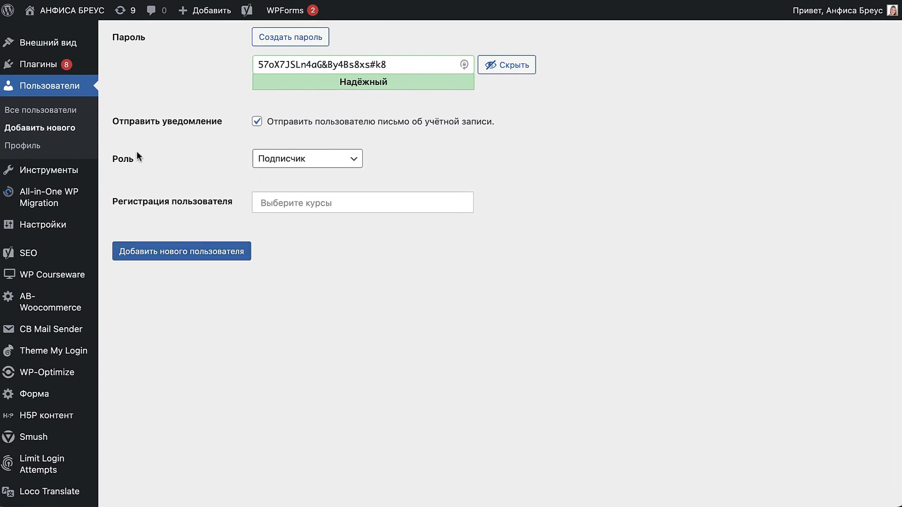
Step: Set the new user's role to Instructor
{"action": "left_click_drag", "start_coordinate": [133, 159], "coordinate": [119, 159]}
{"action": "left_click", "coordinate": [271, 162]}
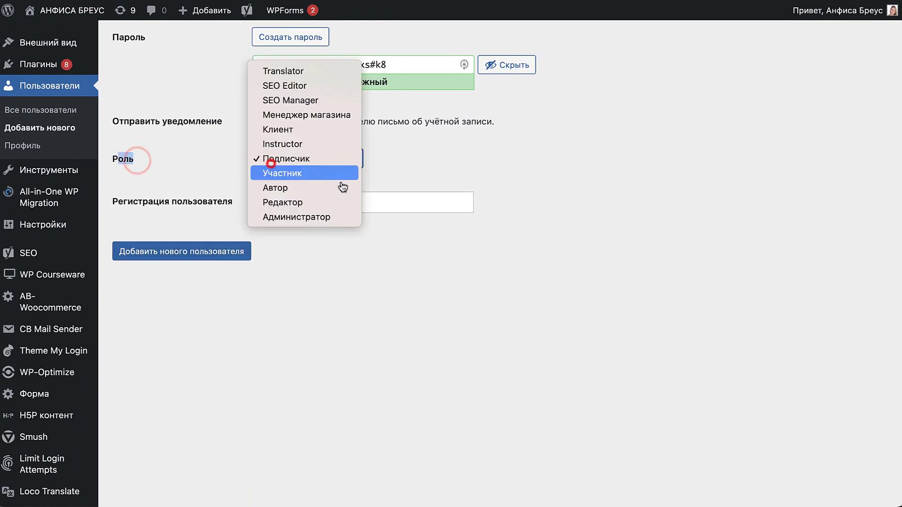
{"action": "left_click", "coordinate": [312, 145]}
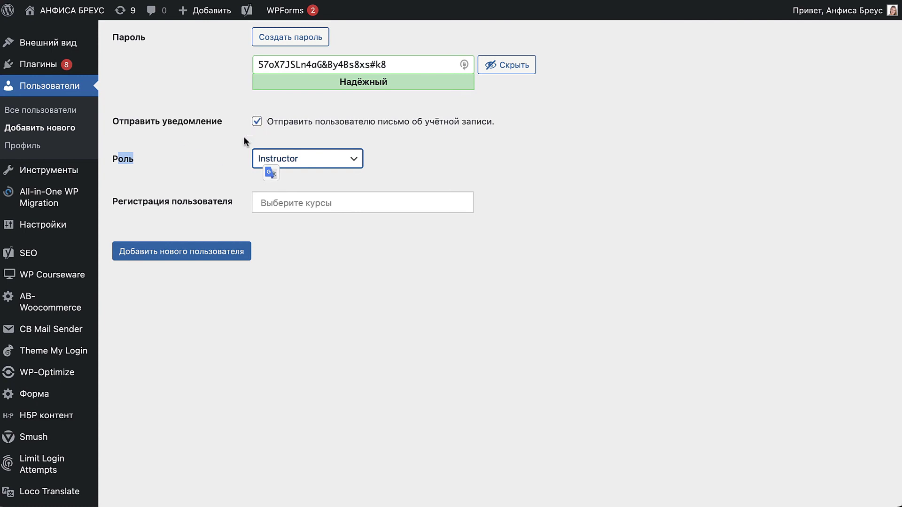
Step: Leave the new user form without adding the account and look over the existing accounts in the list of all users
{"action": "scroll", "coordinate": [188, 170], "scroll_direction": "up", "scroll_amount": 3}
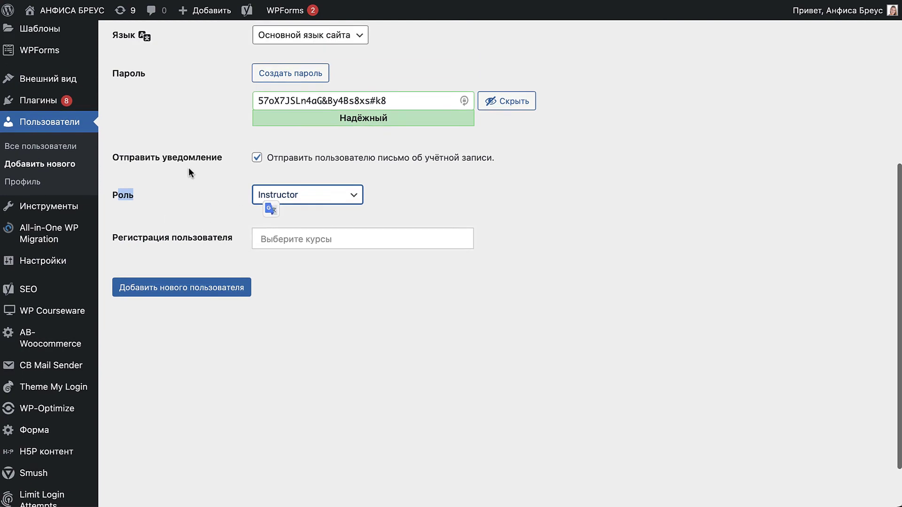
{"action": "scroll", "coordinate": [187, 168], "scroll_direction": "up", "scroll_amount": 8}
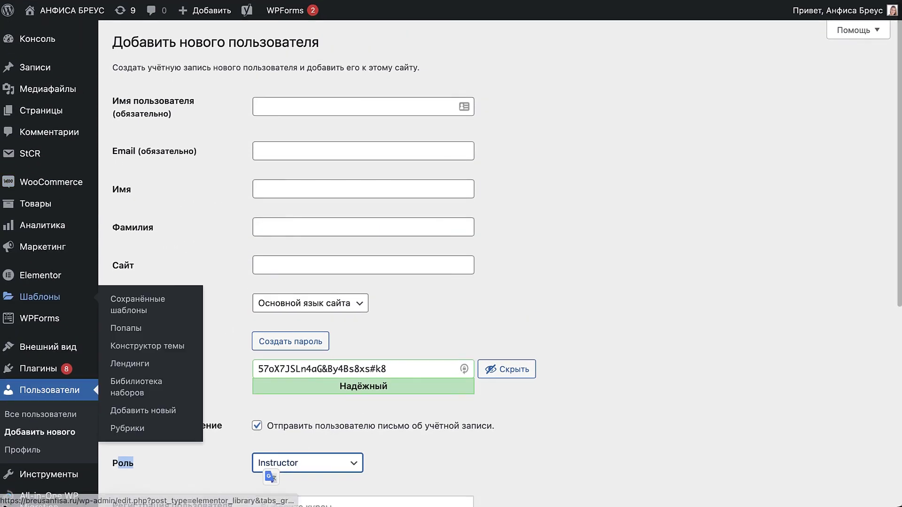
{"action": "left_click", "coordinate": [75, 414]}
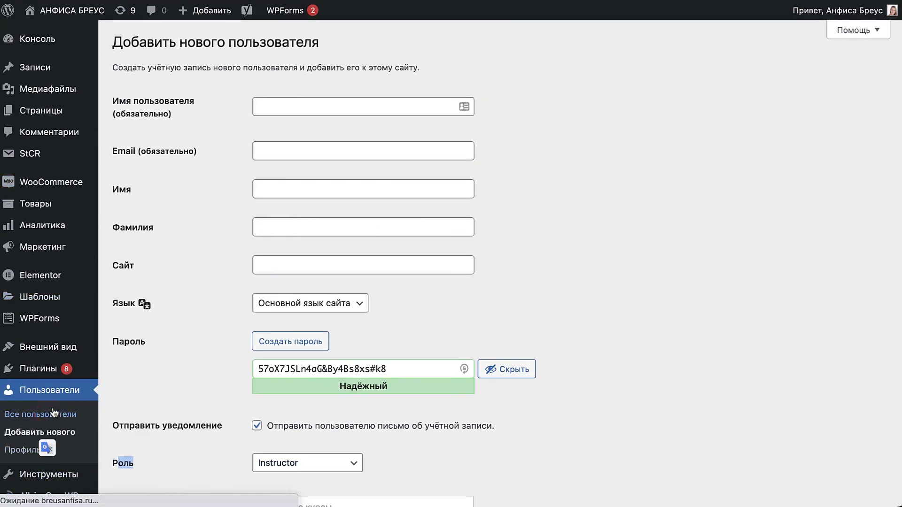
{"action": "mouse_move", "coordinate": [201, 243]}
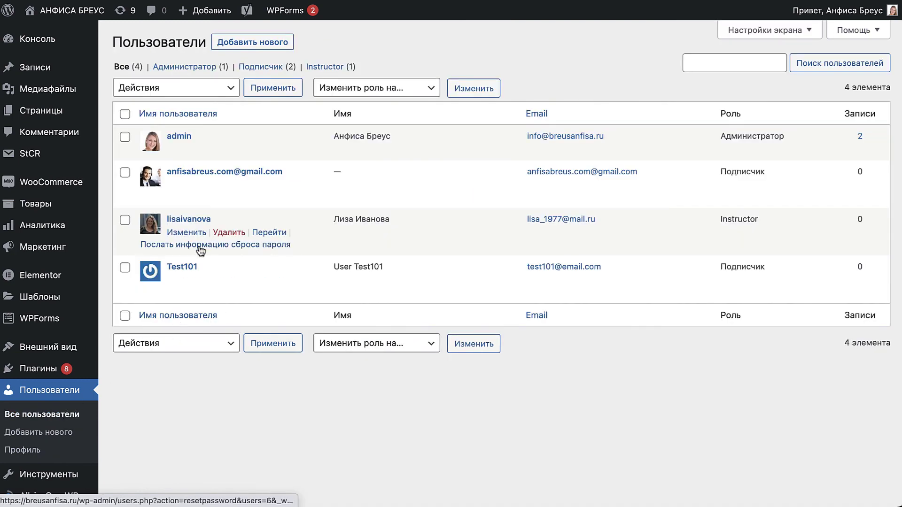
{"action": "mouse_move", "coordinate": [206, 188]}
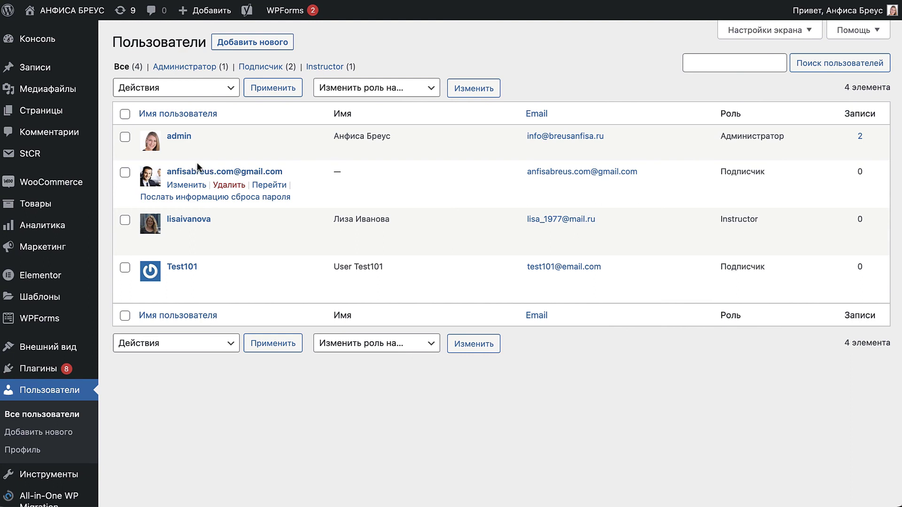
Step: Open the subscriber account that has no name in the user list for editing and set its role to Instructor
{"action": "left_click", "coordinate": [185, 188]}
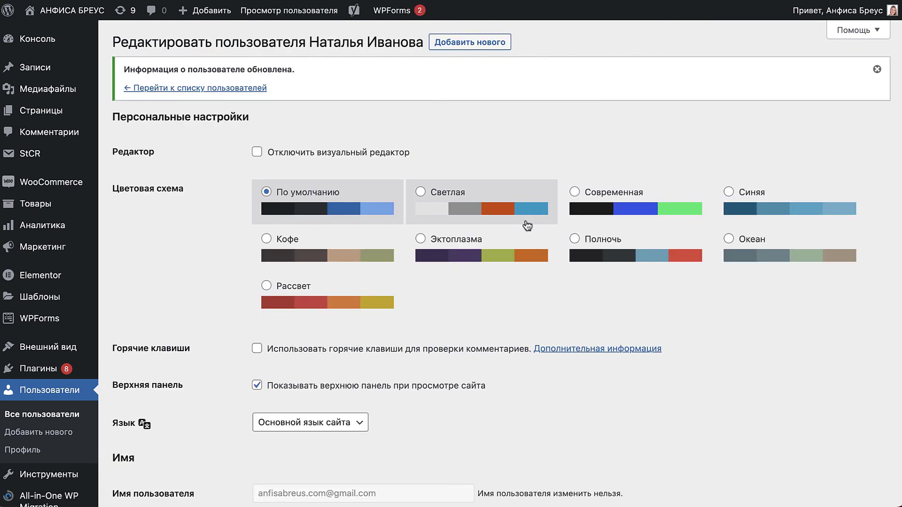
{"action": "scroll", "coordinate": [482, 295], "scroll_direction": "down", "scroll_amount": 2}
{"action": "scroll", "coordinate": [482, 294], "scroll_direction": "down", "scroll_amount": 5}
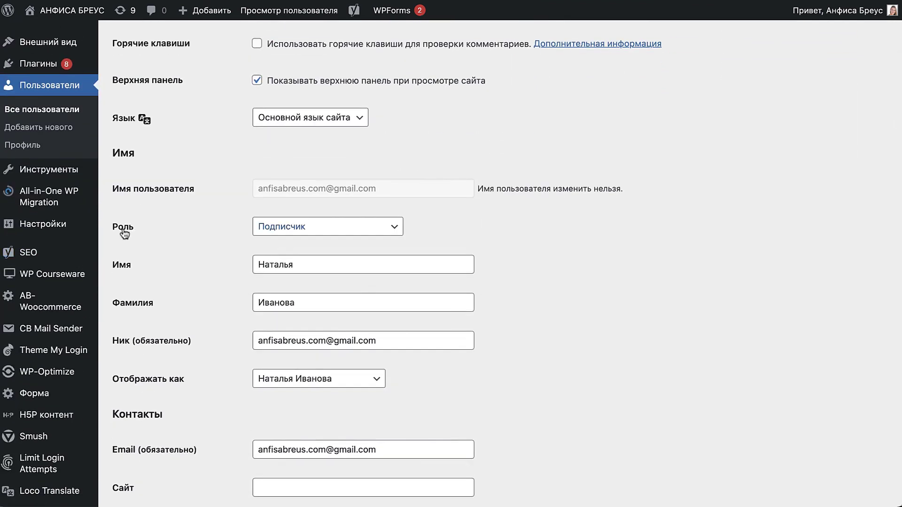
{"action": "left_click", "coordinate": [270, 227]}
{"action": "left_click", "coordinate": [287, 215]}
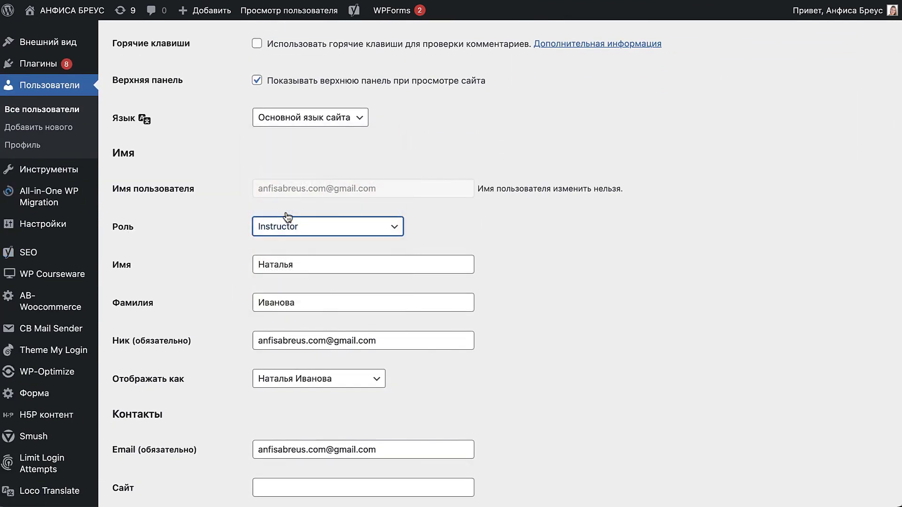
Step: Check the user's name fields, choose first name followed by last name as the display name, and save the profile
{"action": "left_click_drag", "start_coordinate": [319, 265], "coordinate": [243, 261]}
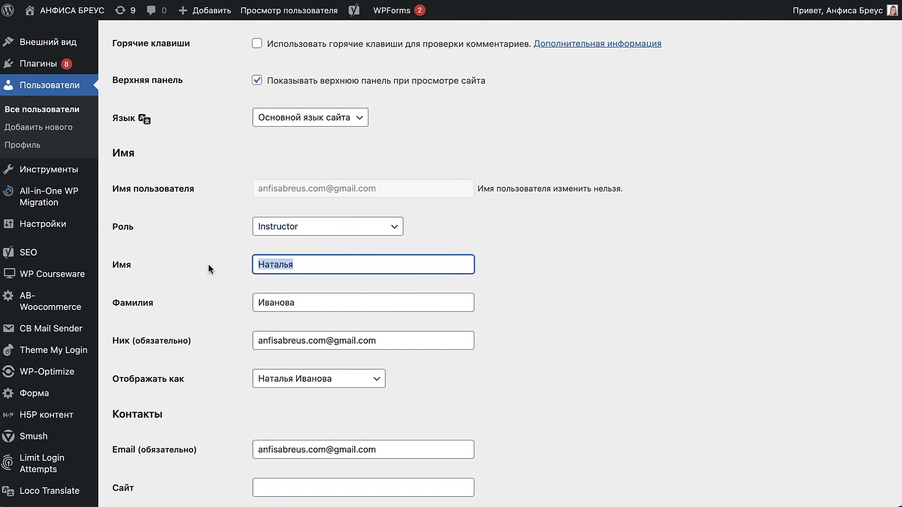
{"action": "left_click_drag", "start_coordinate": [313, 303], "coordinate": [230, 300]}
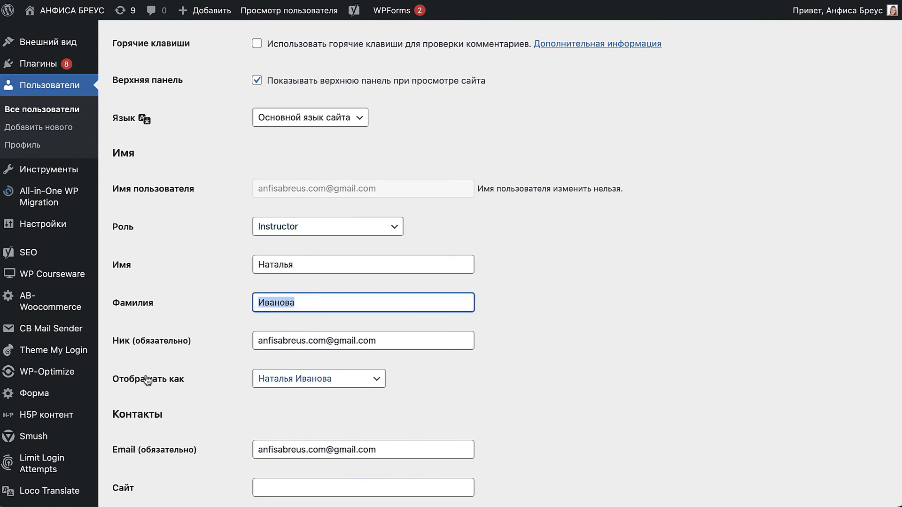
{"action": "left_click_drag", "start_coordinate": [105, 377], "coordinate": [213, 377]}
{"action": "left_click", "coordinate": [305, 384]}
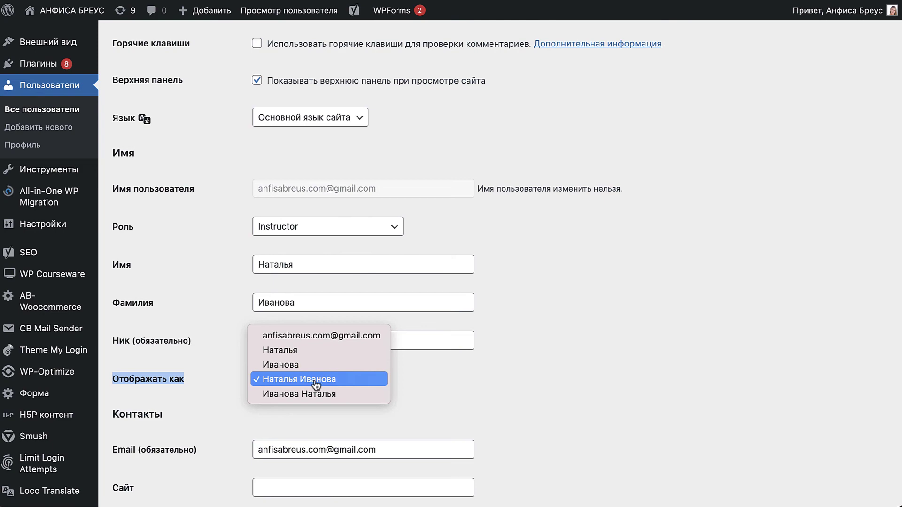
{"action": "left_click", "coordinate": [346, 380]}
{"action": "scroll", "coordinate": [484, 424], "scroll_direction": "down", "scroll_amount": 20}
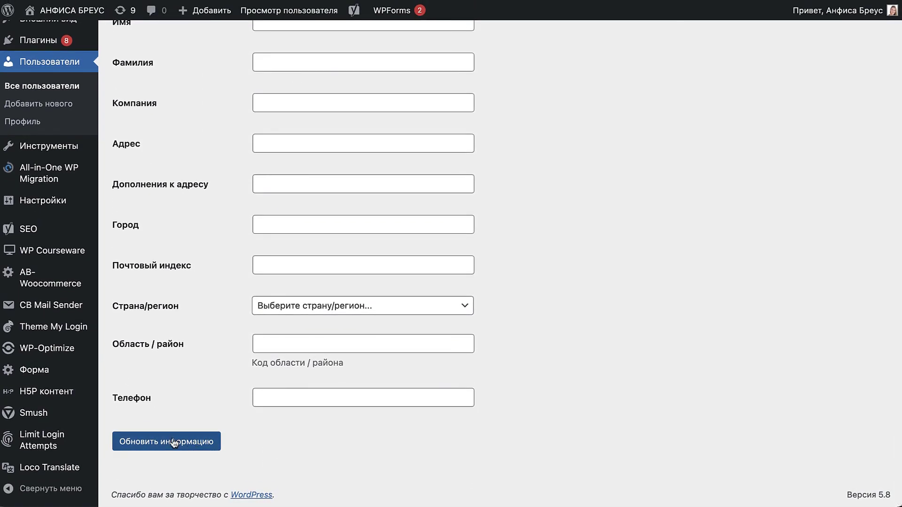
{"action": "left_click", "coordinate": [175, 443]}
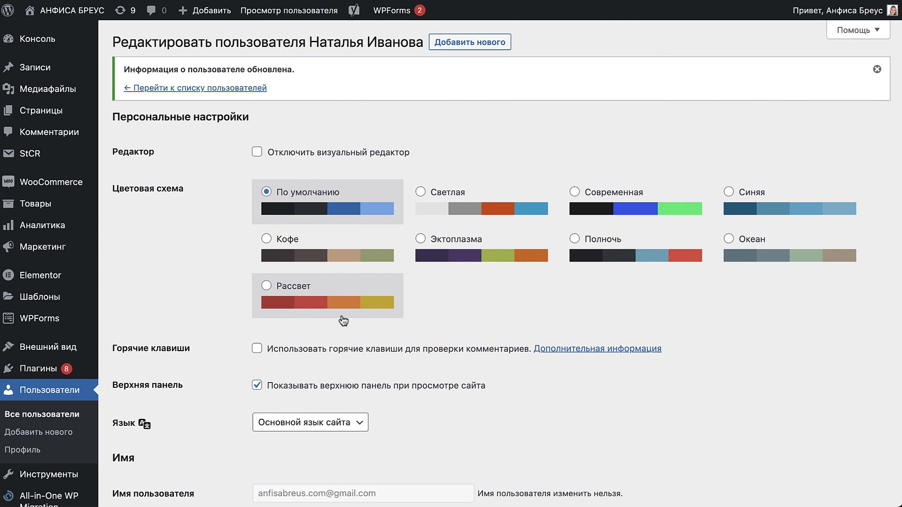
Step: Open the WP Courseware course "Как создать онлайн школу на WordPress" for editing and show its Куратор settings
{"action": "scroll", "coordinate": [47, 282], "scroll_direction": "down", "scroll_amount": 8}
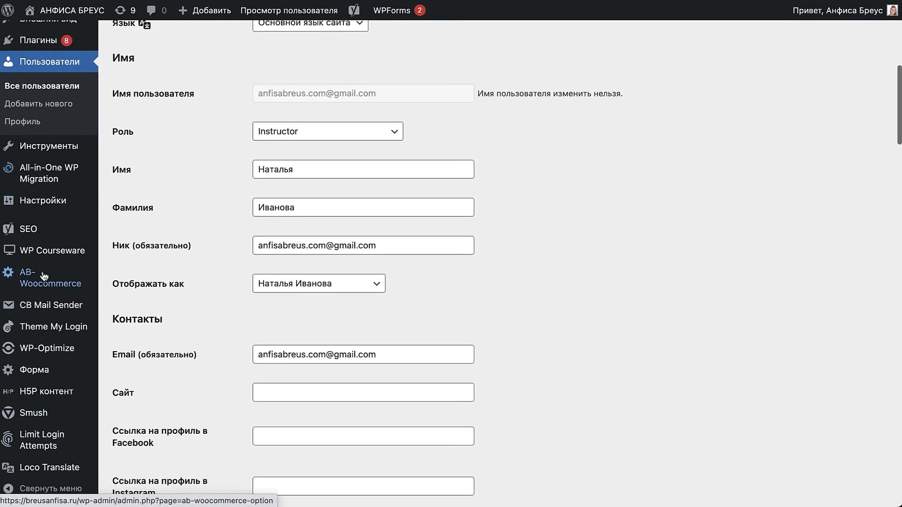
{"action": "mouse_move", "coordinate": [47, 250]}
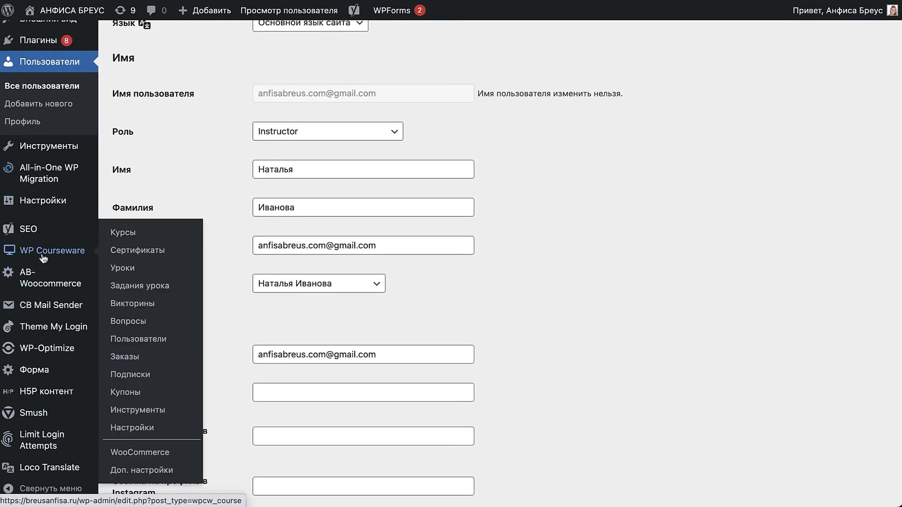
{"action": "left_click", "coordinate": [123, 233]}
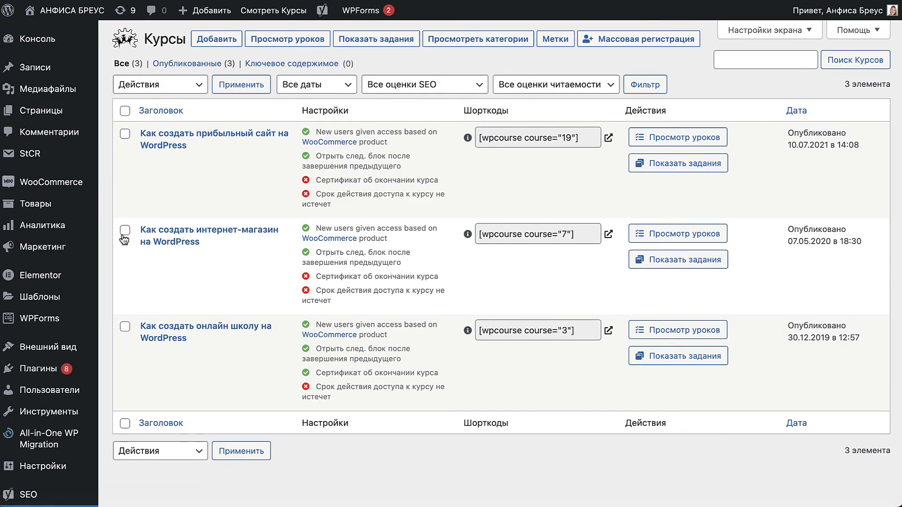
{"action": "left_click", "coordinate": [180, 354]}
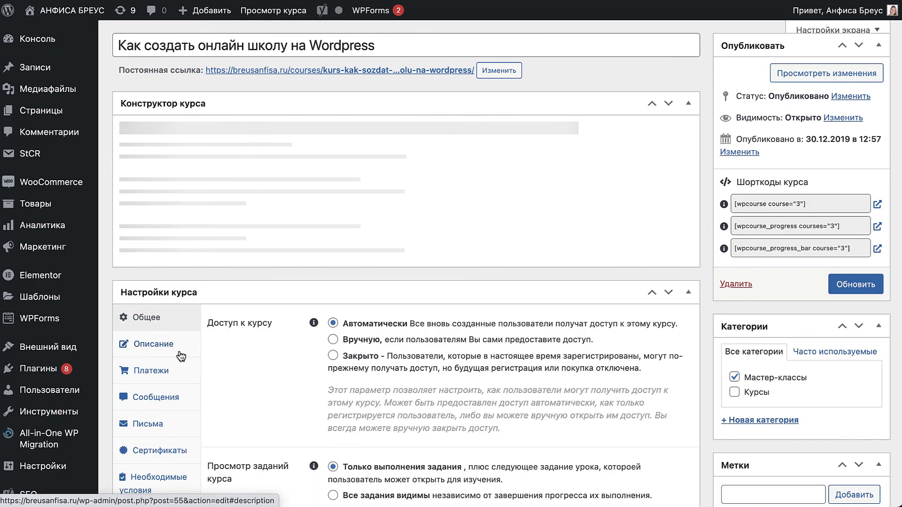
{"action": "scroll", "coordinate": [180, 357], "scroll_direction": "down", "scroll_amount": 5}
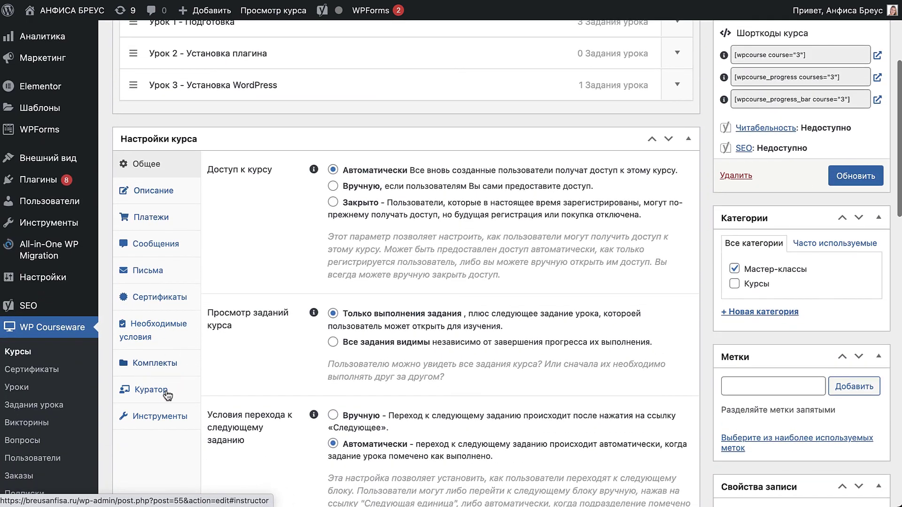
{"action": "left_click", "coordinate": [143, 394]}
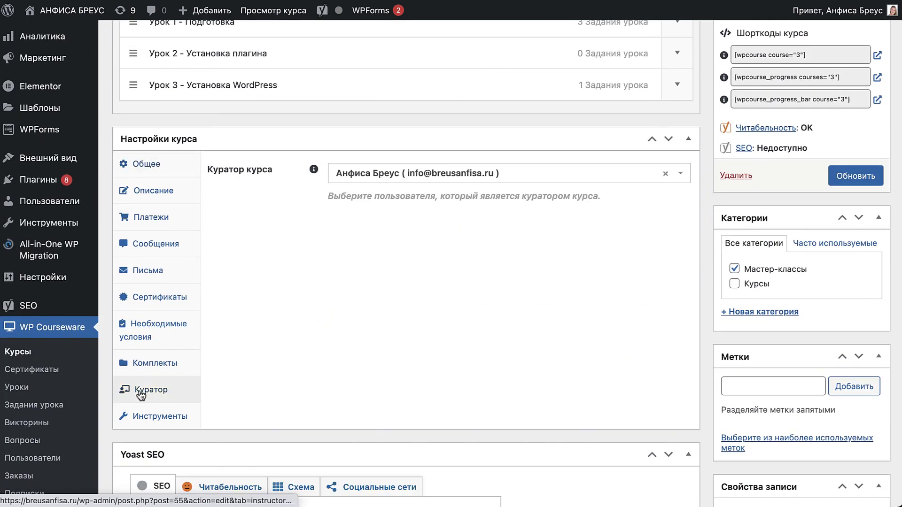
Step: Replace the course curator with the new instructor, reassign the quiz questions and tags as well, and update the course
{"action": "left_click", "coordinate": [665, 175]}
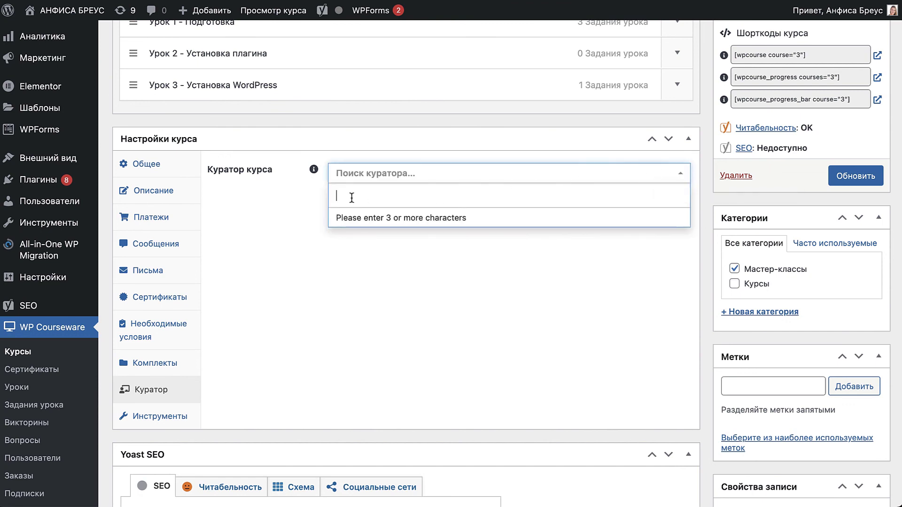
{"action": "type", "text": "на"}
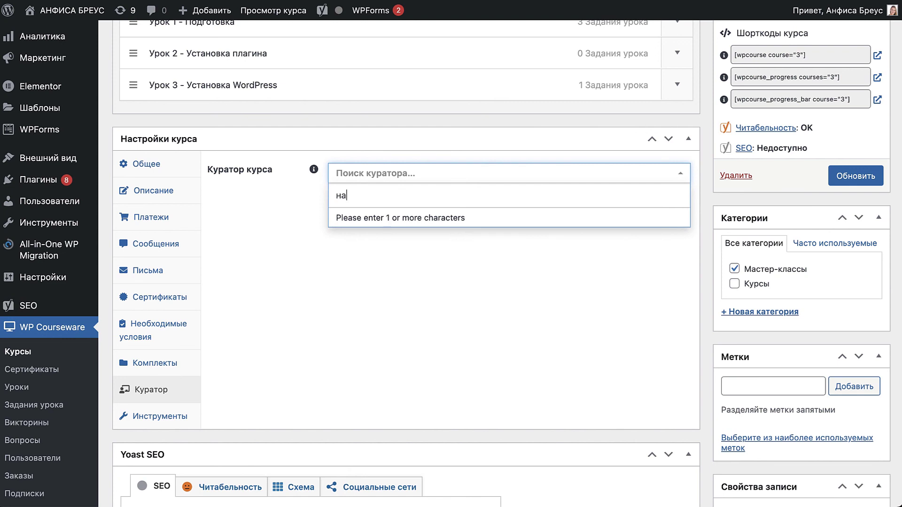
{"action": "type", "text": "та"}
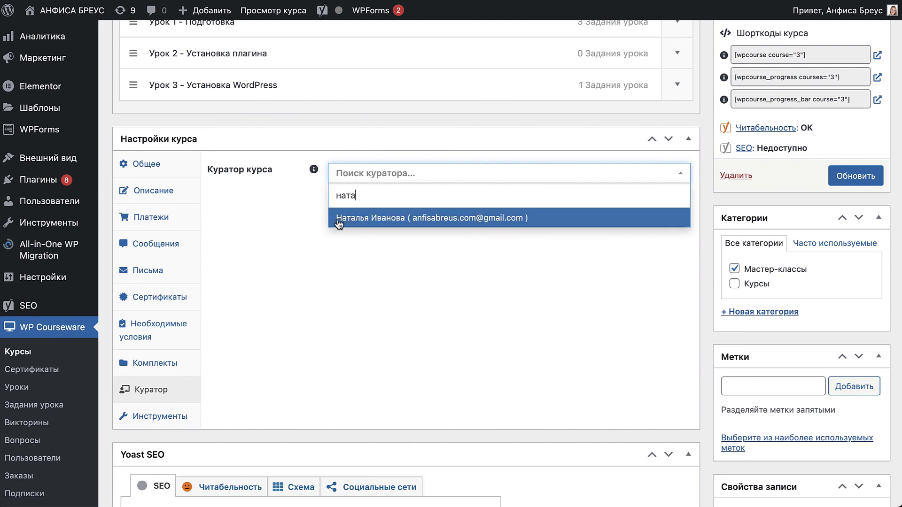
{"action": "left_click", "coordinate": [396, 221]}
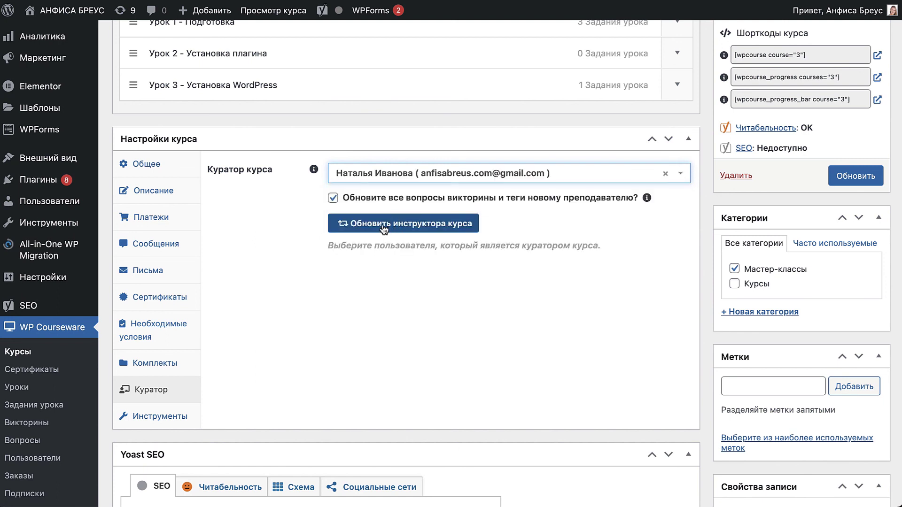
{"action": "left_click", "coordinate": [383, 226]}
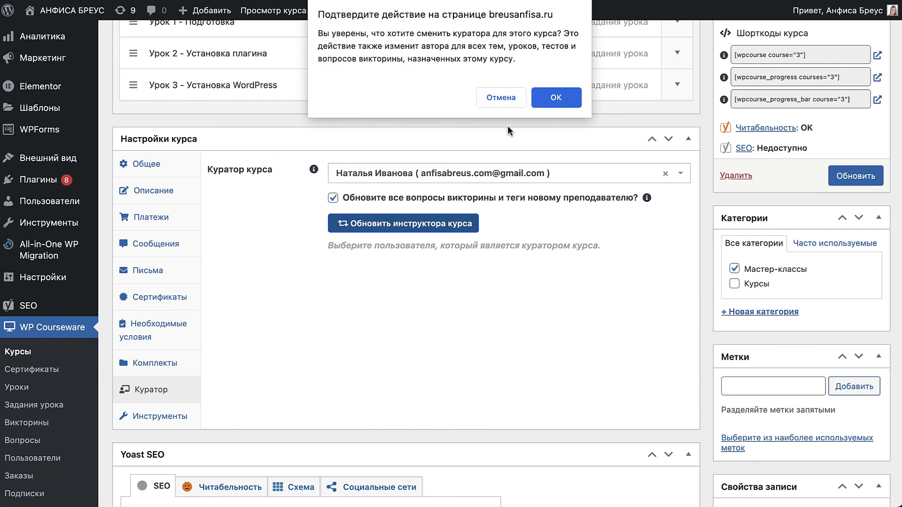
{"action": "left_click", "coordinate": [547, 97]}
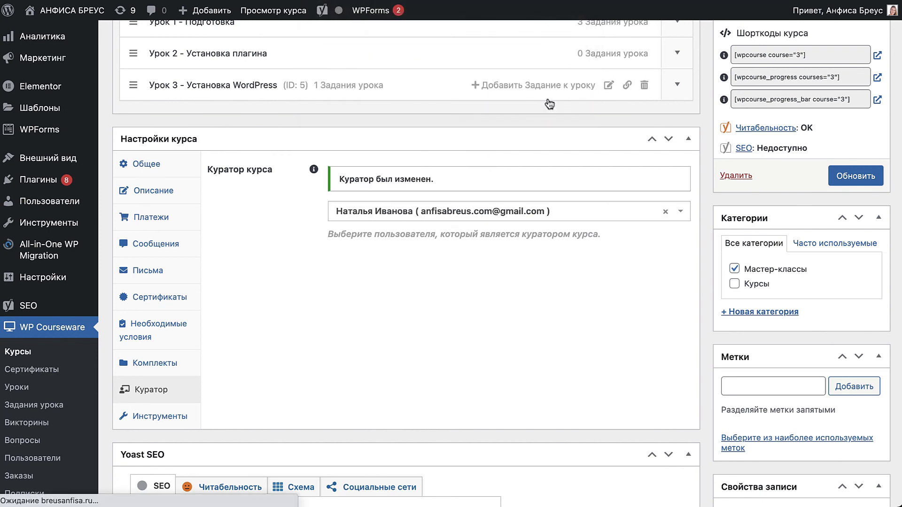
{"action": "left_click", "coordinate": [863, 176]}
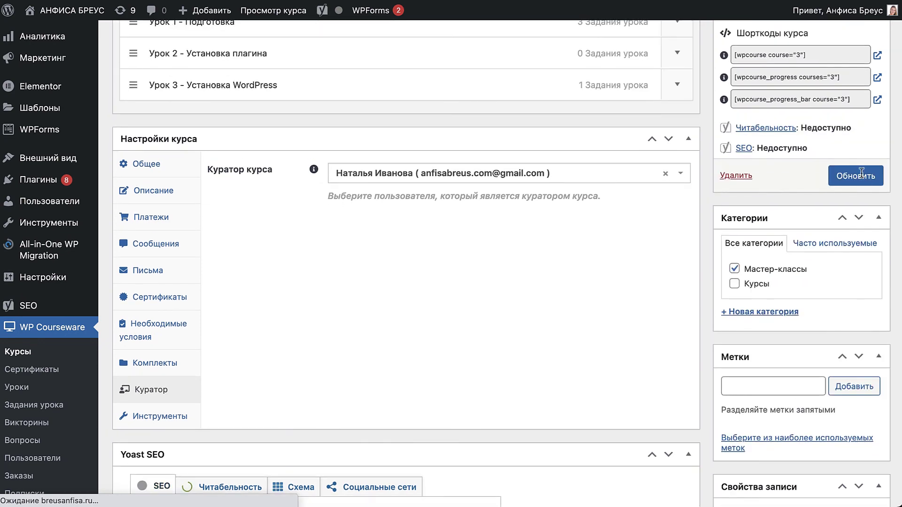
{"action": "left_click", "coordinate": [862, 179]}
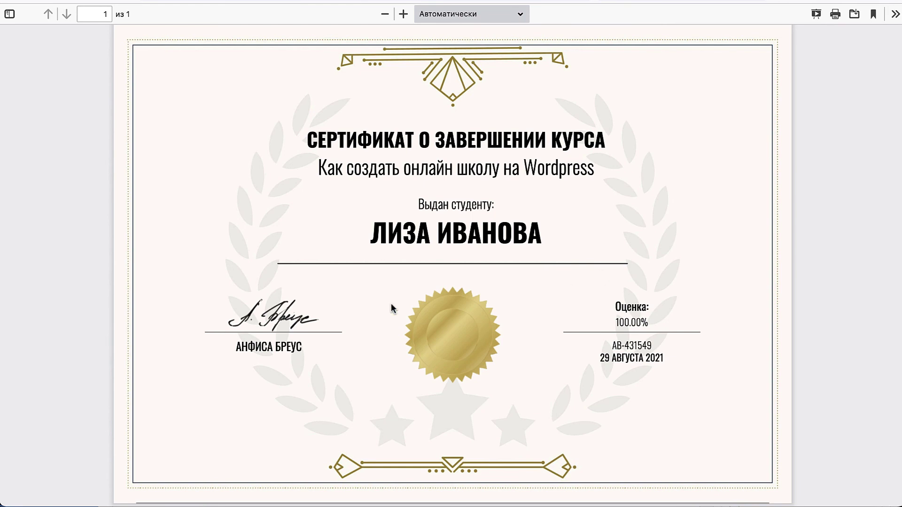
Step: Download the student's course certificate again and compare the instructor name under the signature and the student name with the earlier copy
{"action": "left_click_drag", "start_coordinate": [241, 348], "coordinate": [310, 353]}
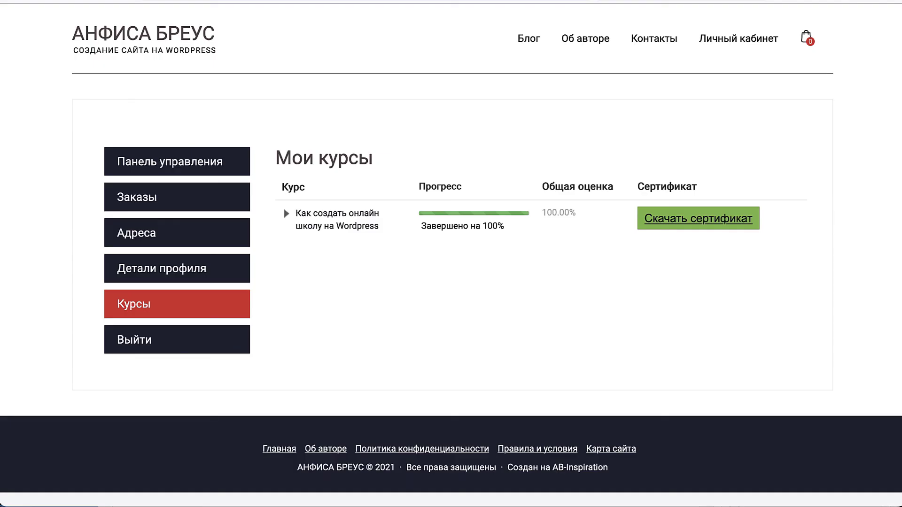
{"action": "left_click", "coordinate": [703, 221]}
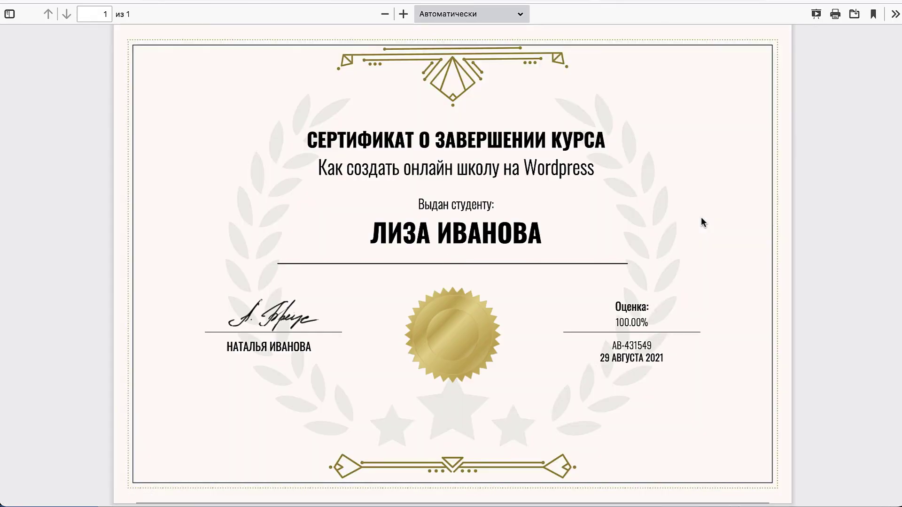
{"action": "left_click_drag", "start_coordinate": [228, 348], "coordinate": [304, 348]}
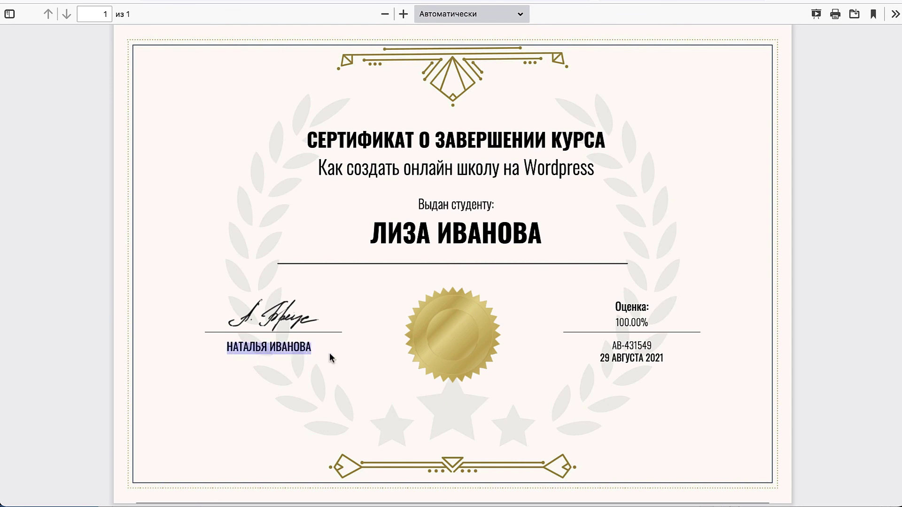
{"action": "left_click", "coordinate": [329, 353]}
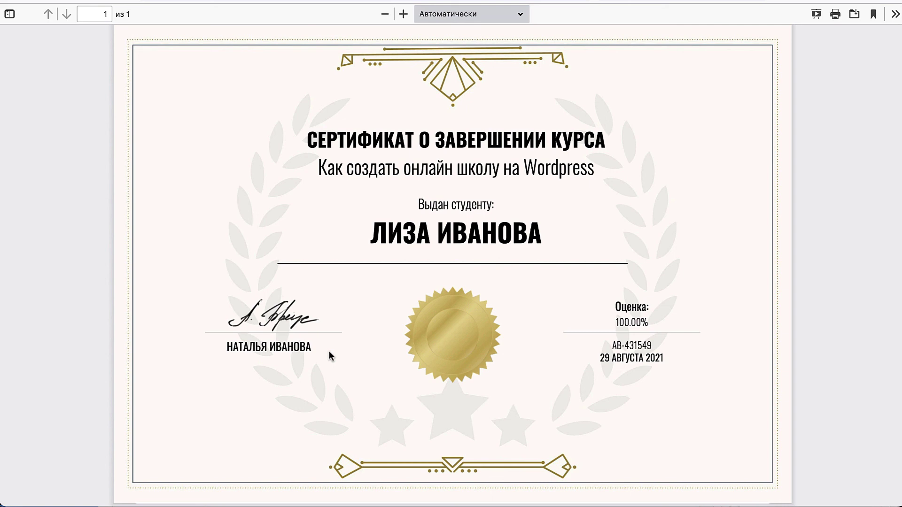
{"action": "left_click_drag", "start_coordinate": [375, 233], "coordinate": [545, 230]}
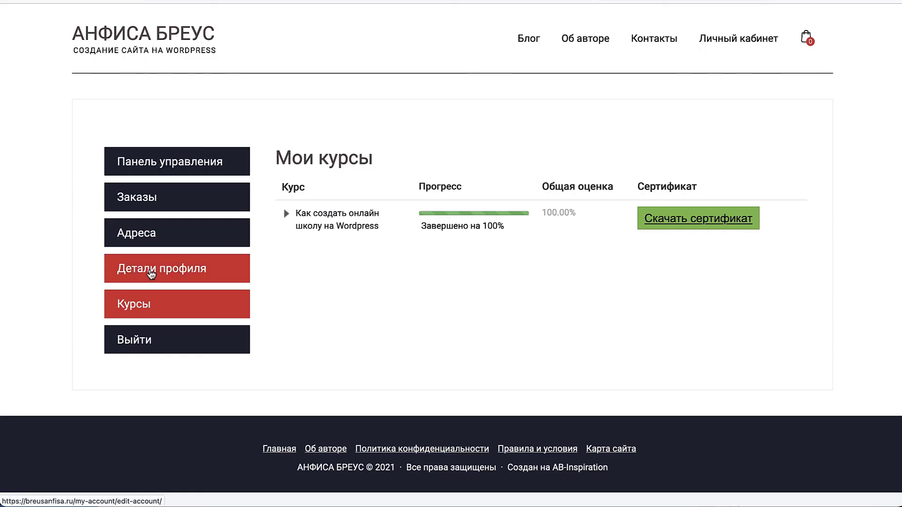
Step: Open Детали профиля in the student's account and examine the first name, last name and display name fields
{"action": "left_click", "coordinate": [152, 275]}
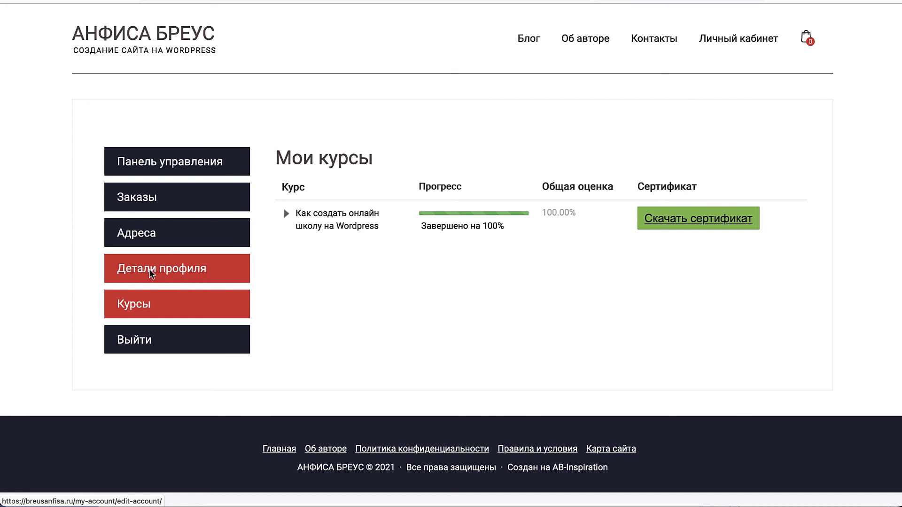
{"action": "left_click_drag", "start_coordinate": [319, 178], "coordinate": [278, 171]}
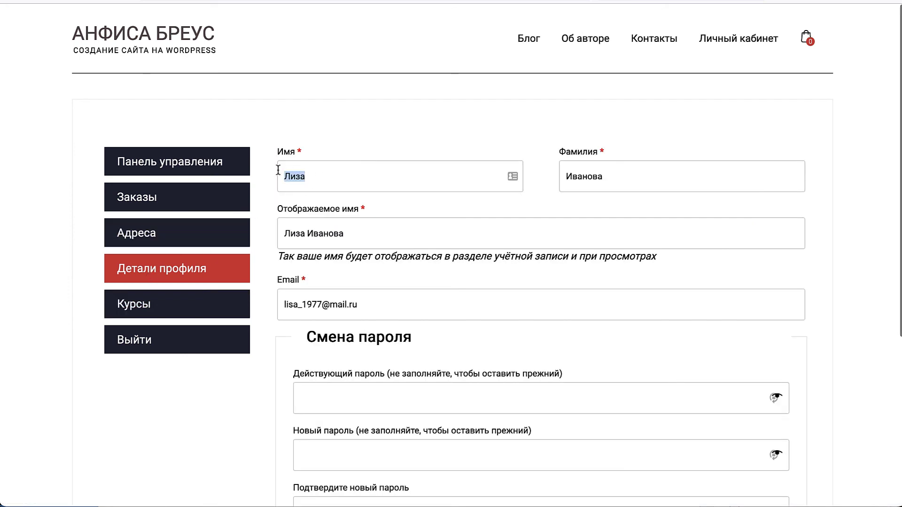
{"action": "left_click_drag", "start_coordinate": [635, 172], "coordinate": [548, 176]}
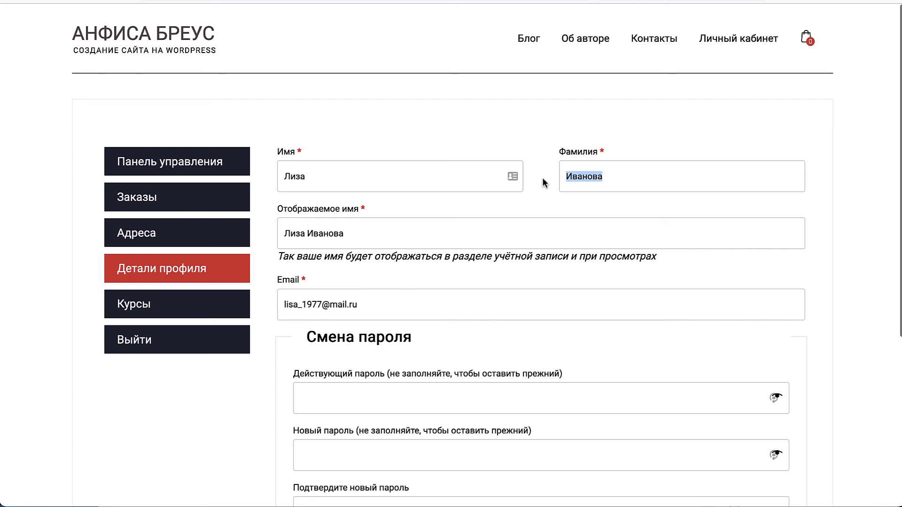
{"action": "left_click_drag", "start_coordinate": [333, 179], "coordinate": [273, 180]}
{"action": "left_click_drag", "start_coordinate": [606, 176], "coordinate": [284, 232]}
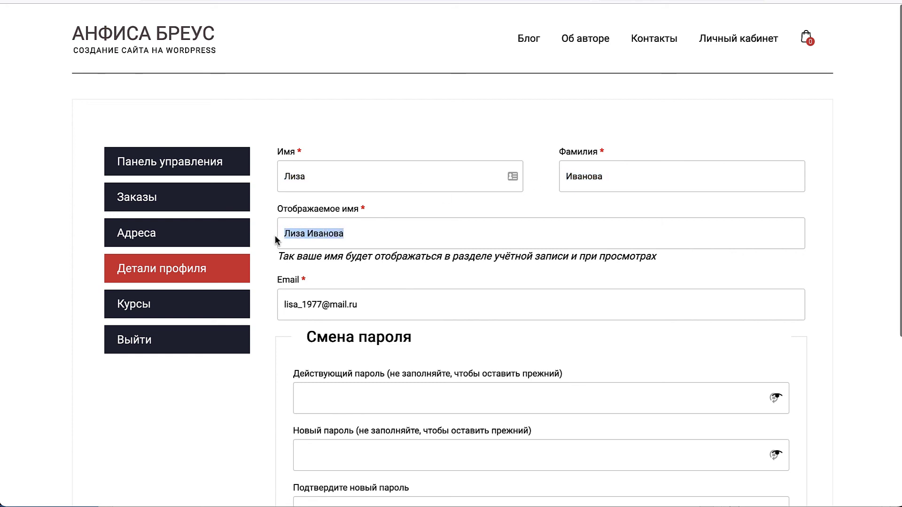
{"action": "left_click", "coordinate": [599, 177]}
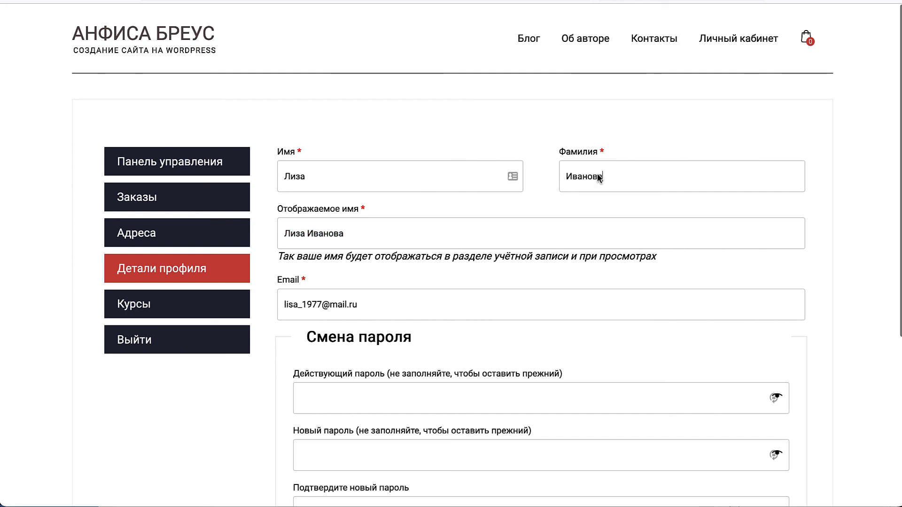
{"action": "left_click", "coordinate": [306, 234]}
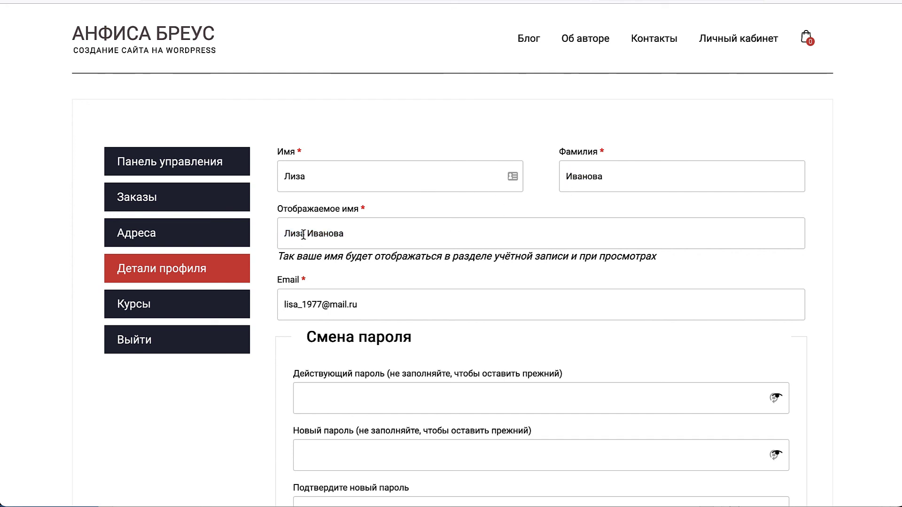